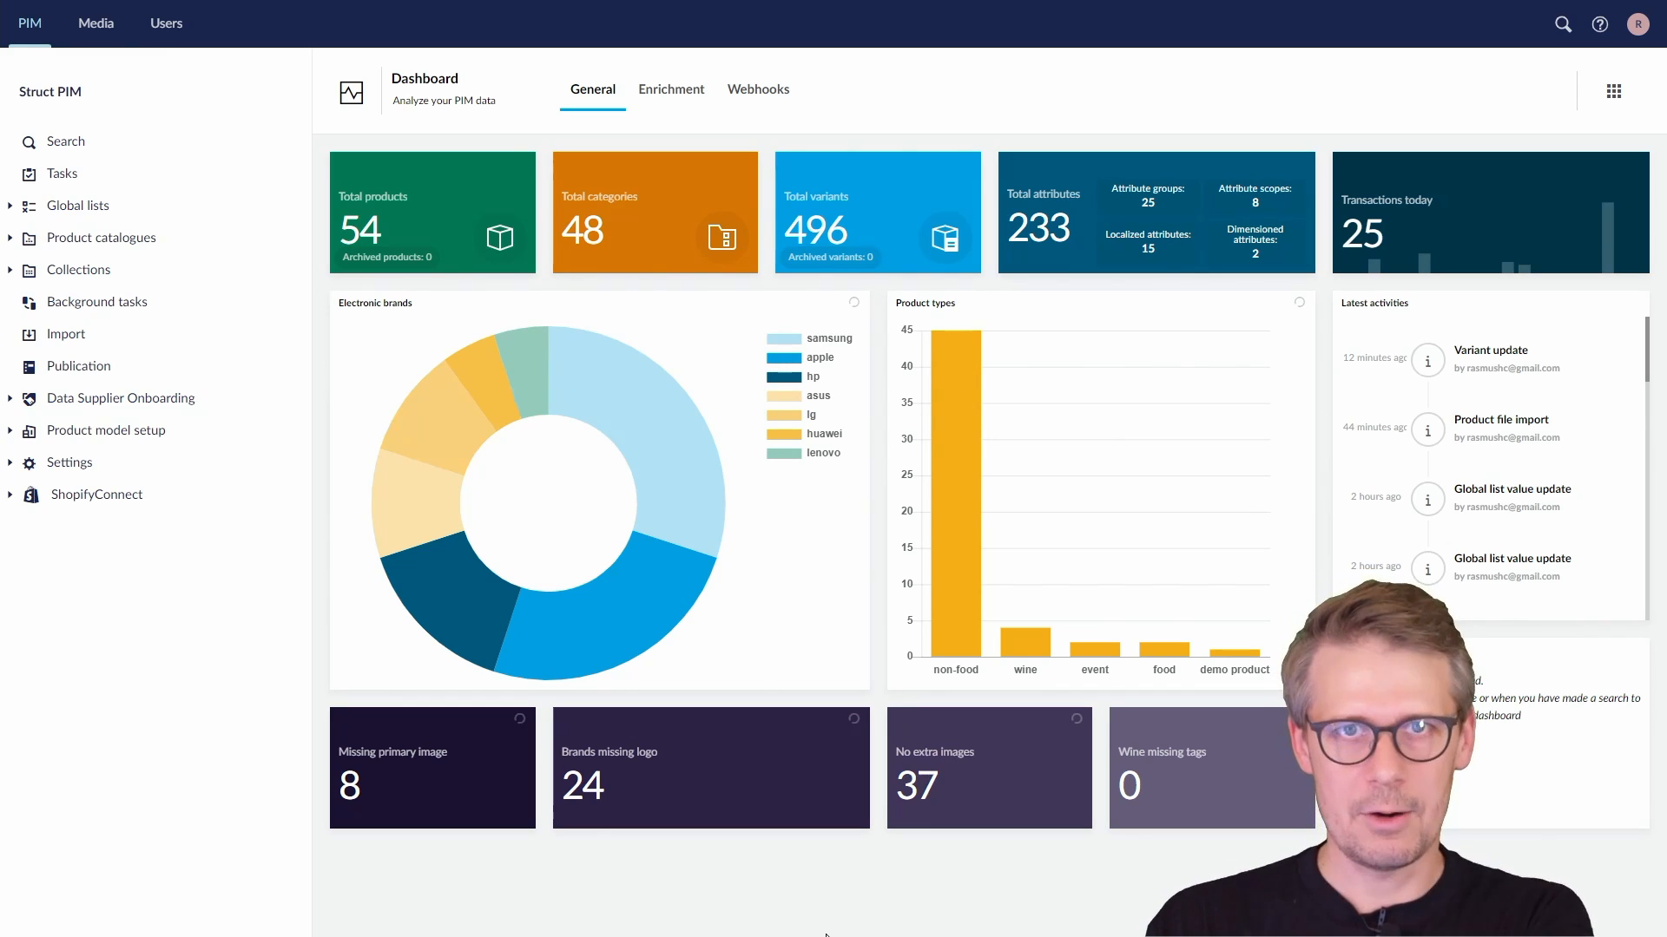
- Open the VILLEROY & BOCH Section Floor / Wall Tile product in the internal catalogue's Building materials > Tiles category
mouse_move(440, 467)
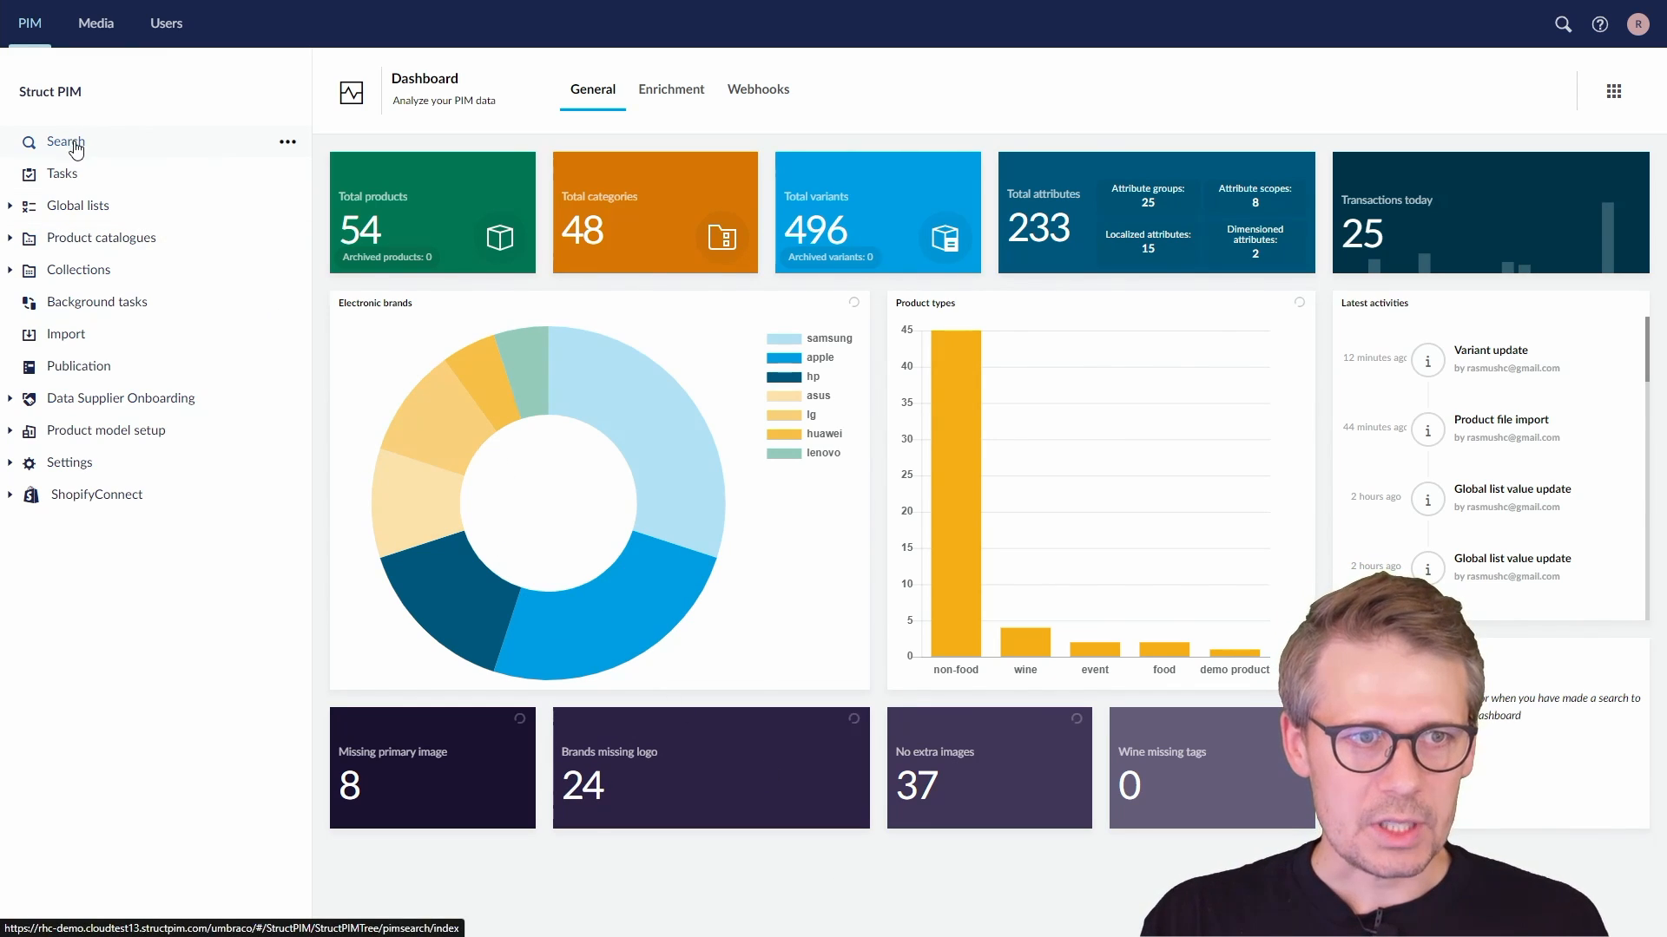
click(10, 240)
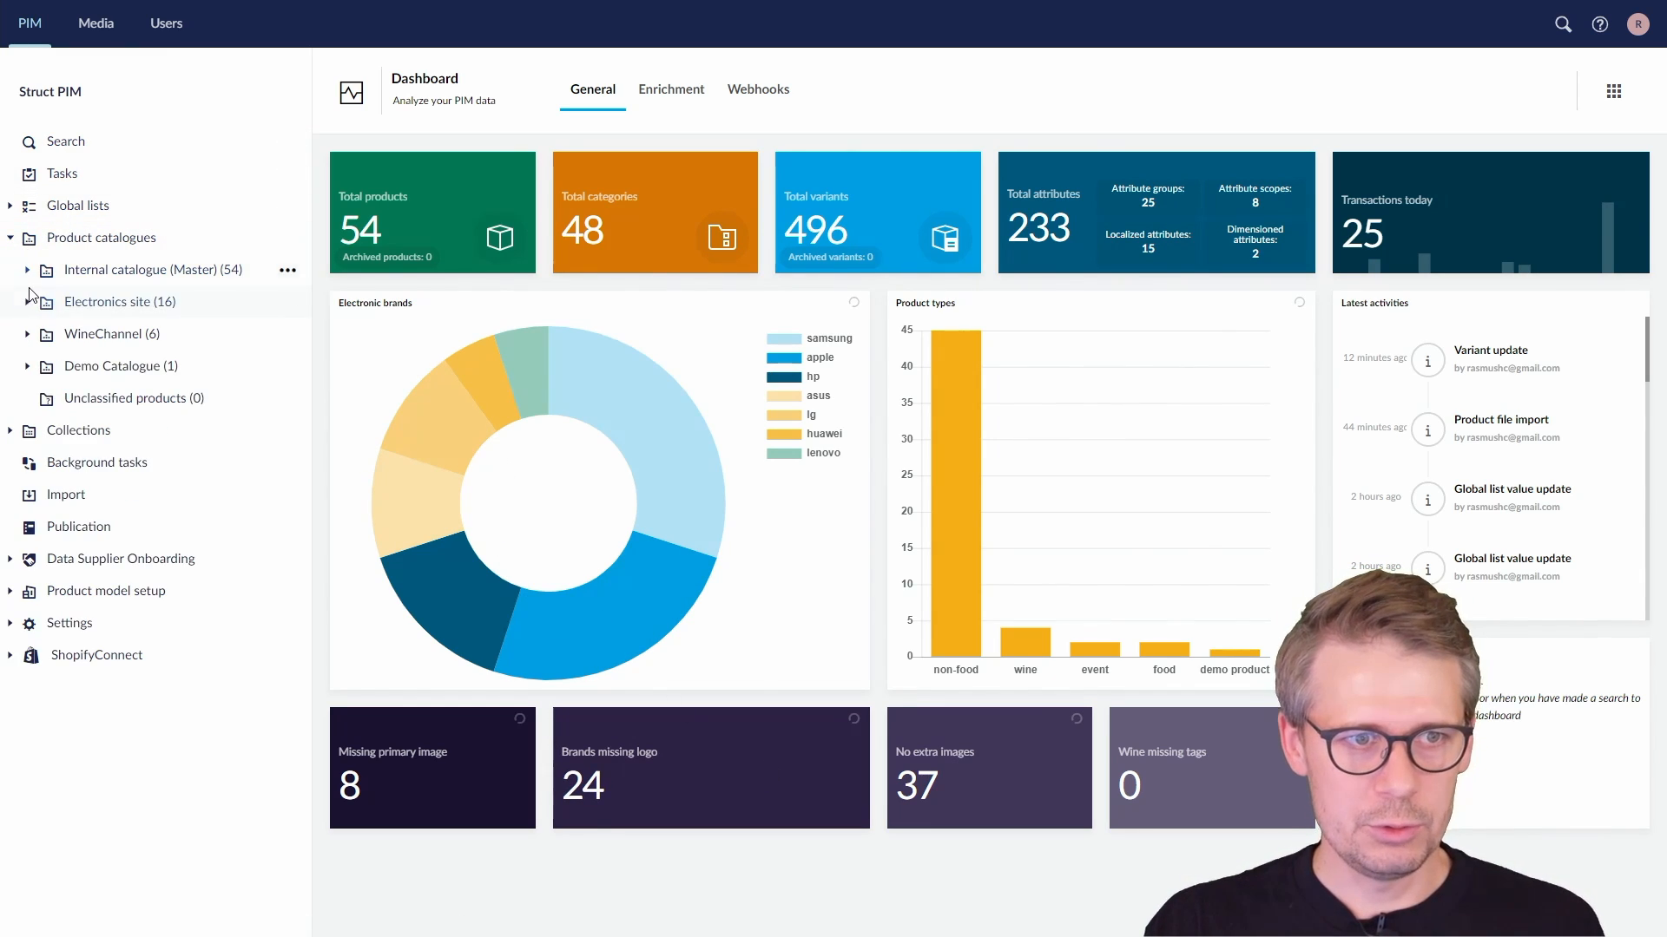
click(27, 272)
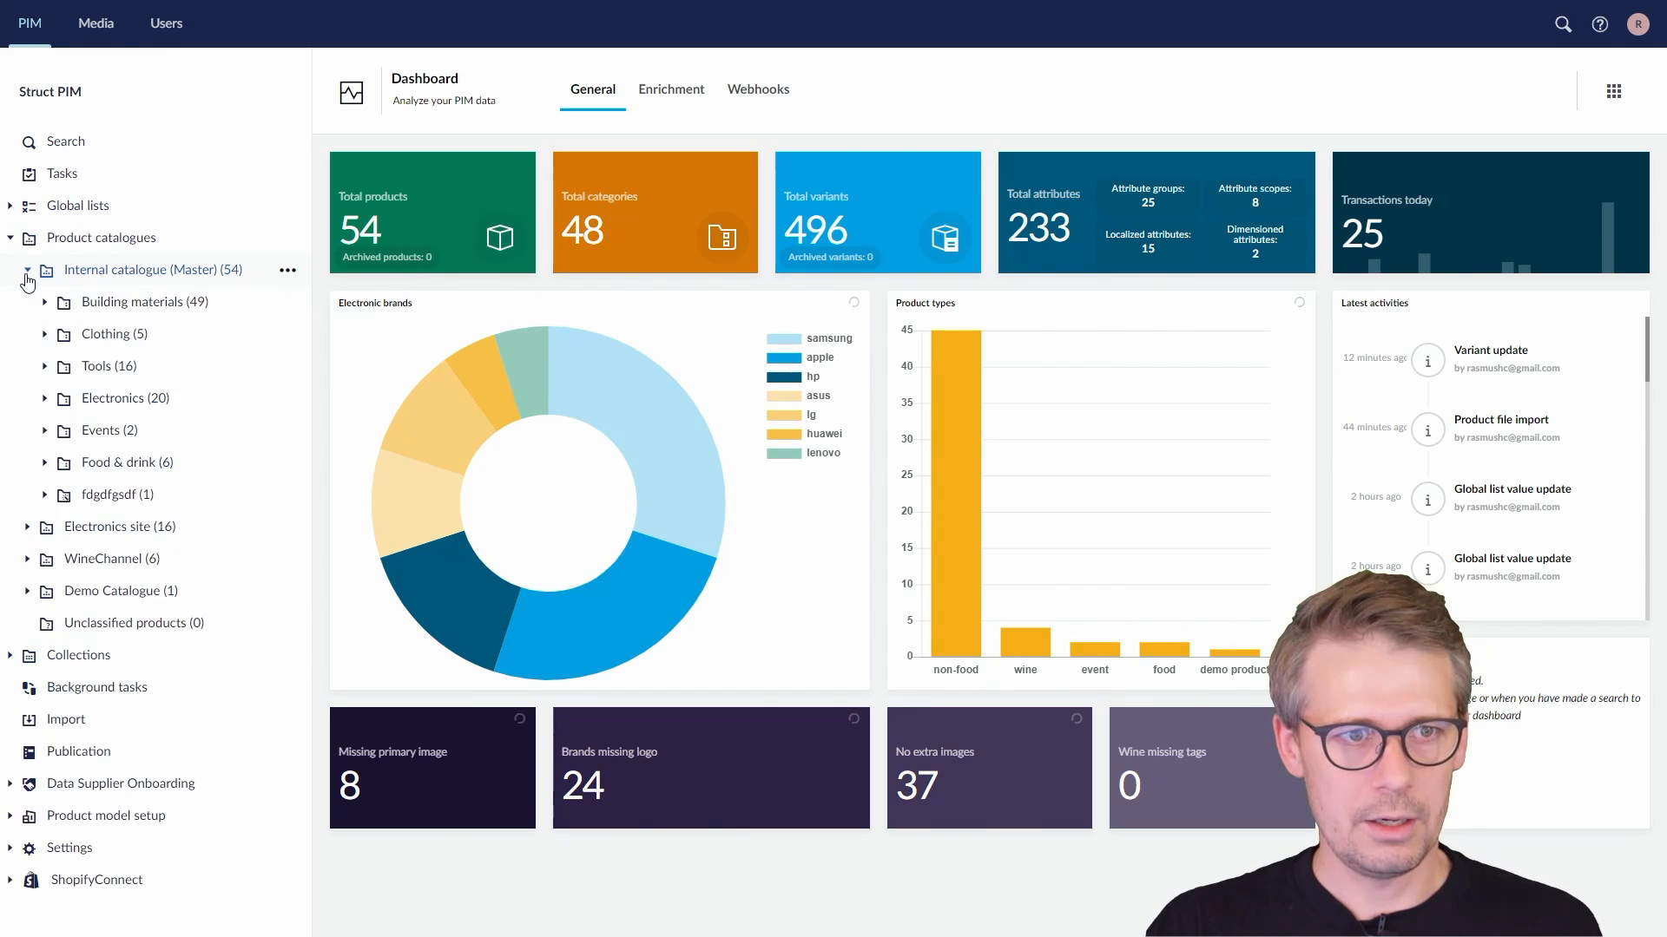
click(46, 303)
click(105, 368)
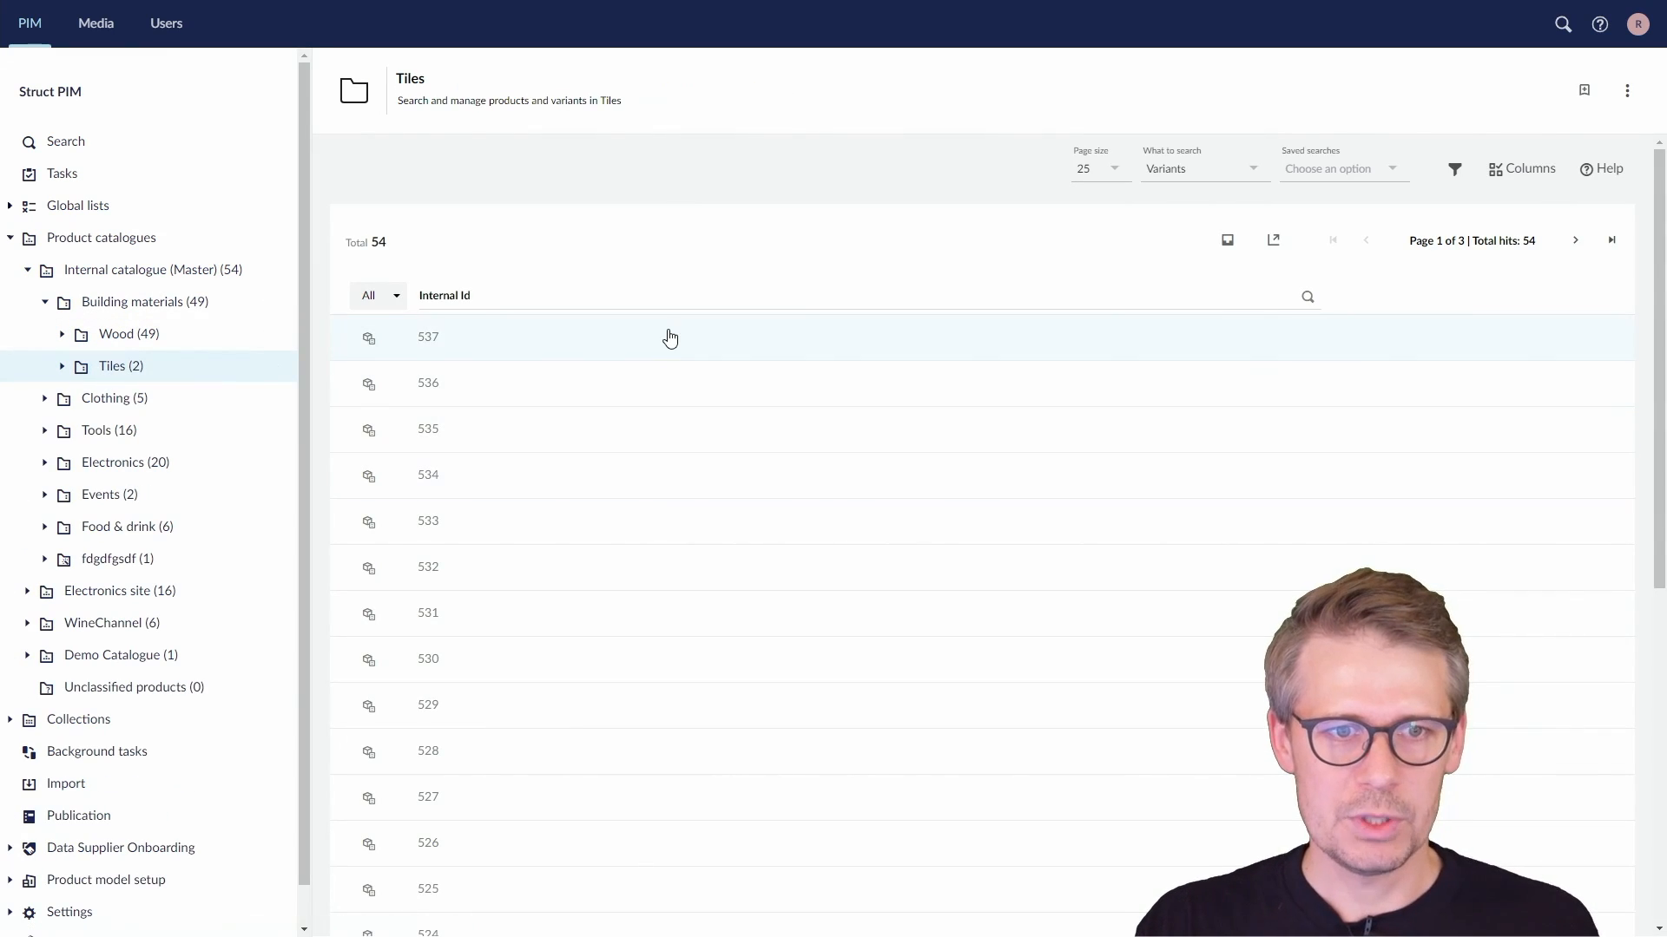
click(62, 367)
click(164, 408)
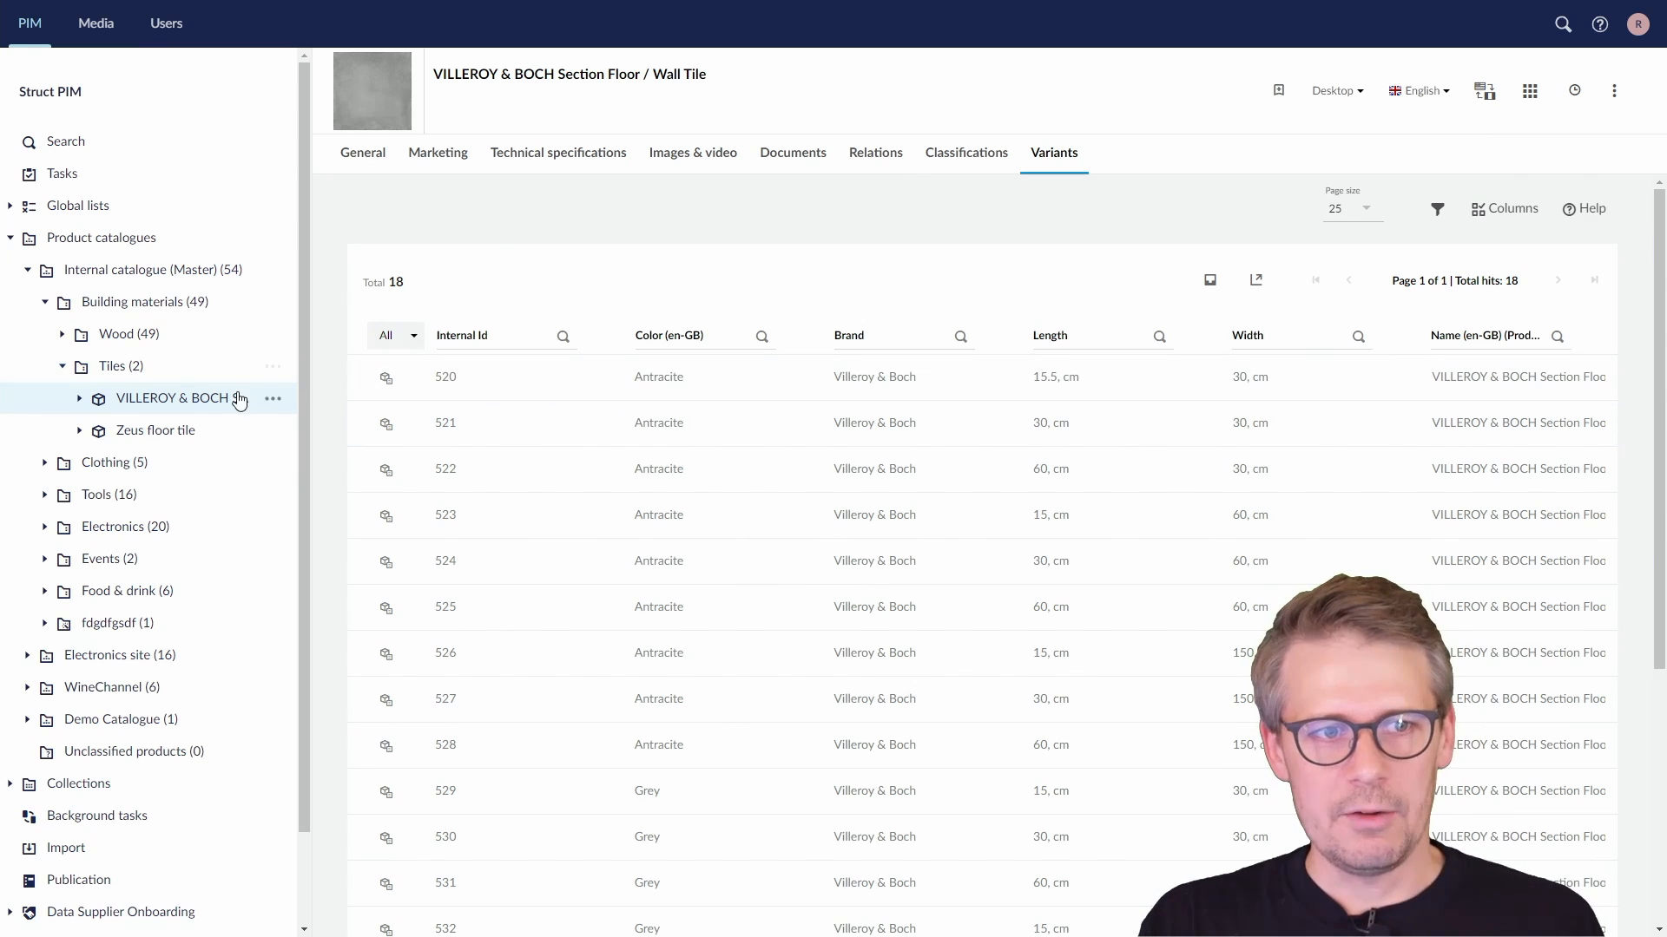
- Review the tile product's marketing short description and the general information of its variant with internal ID 520
click(448, 163)
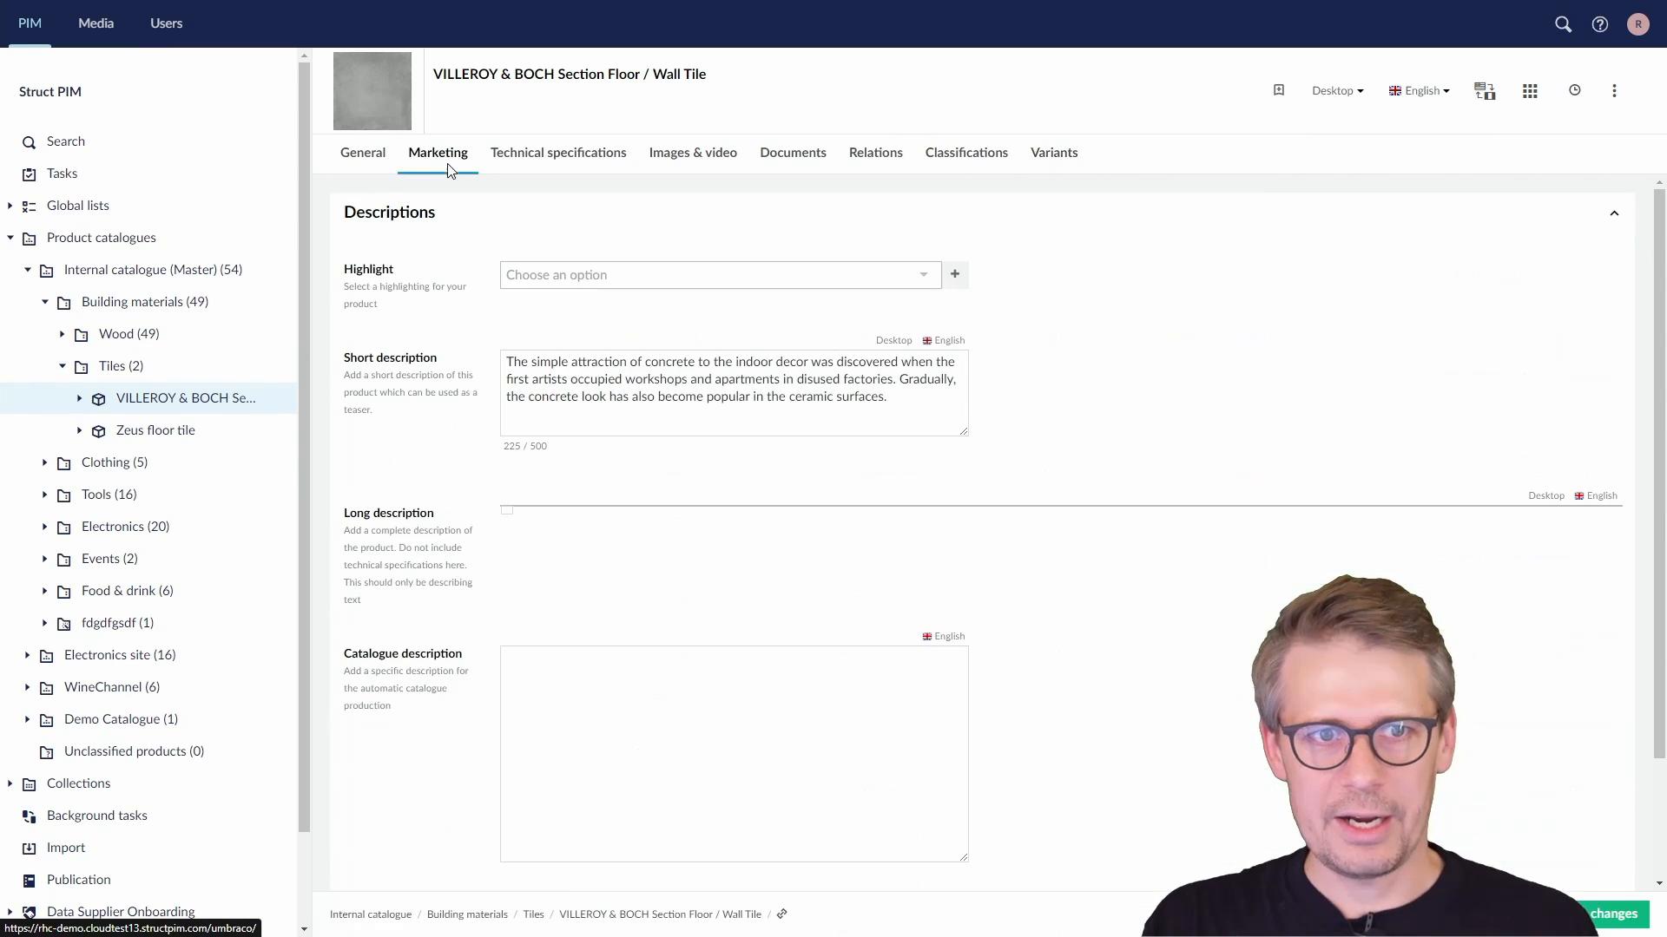
drag(912, 399, 503, 360)
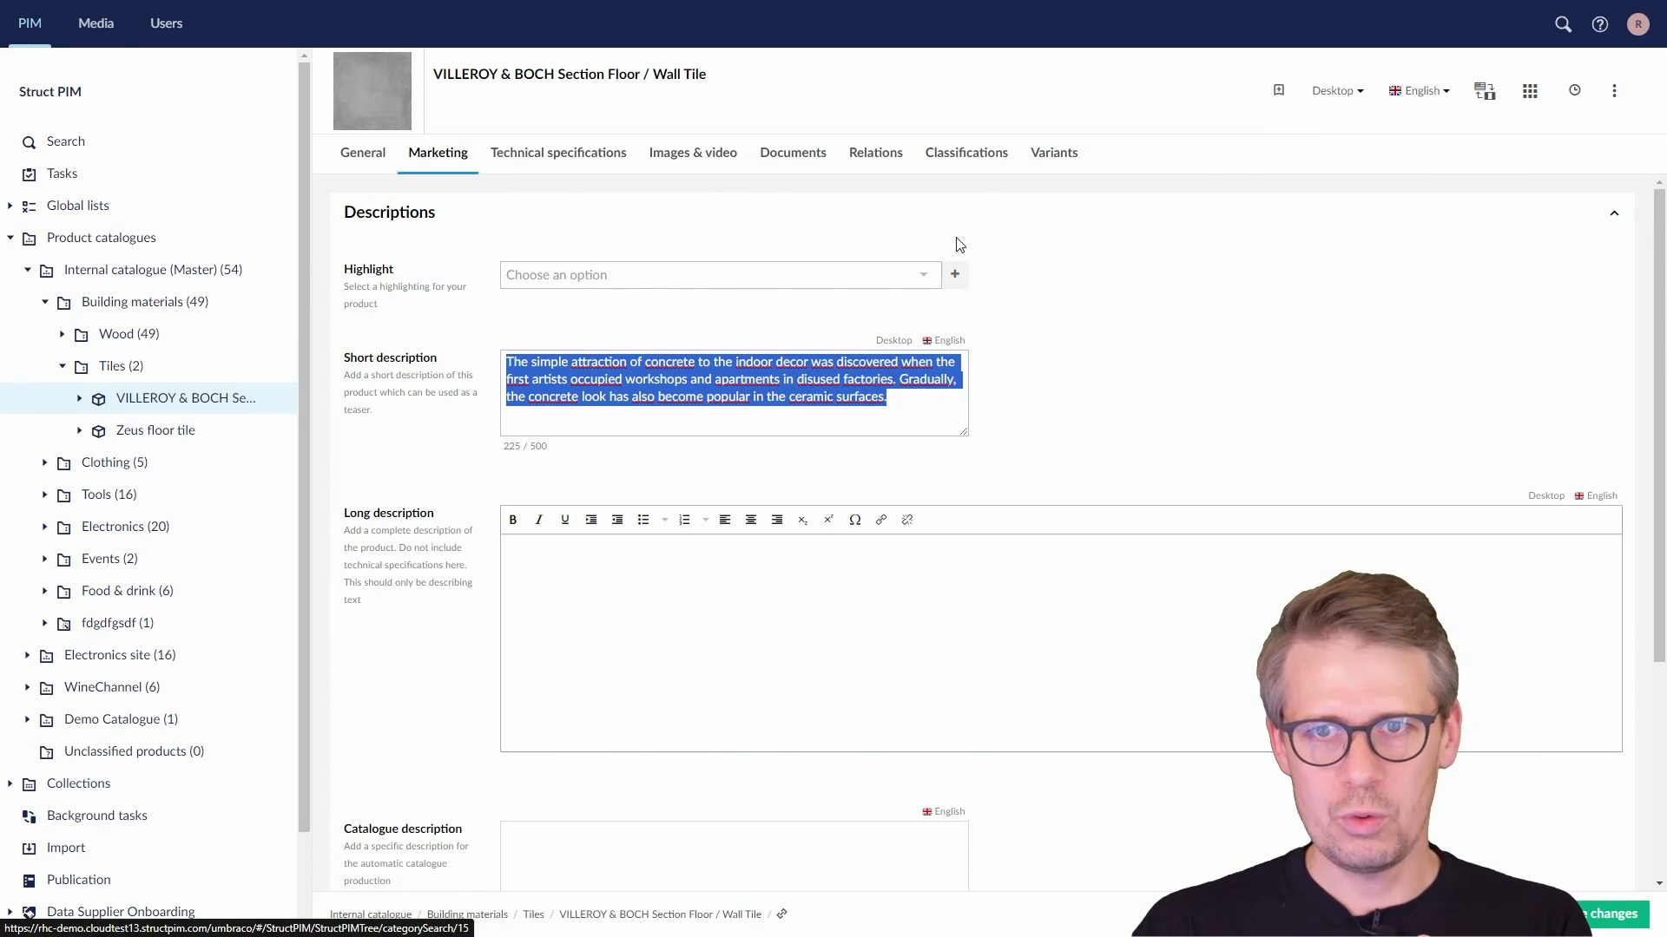
click(1053, 153)
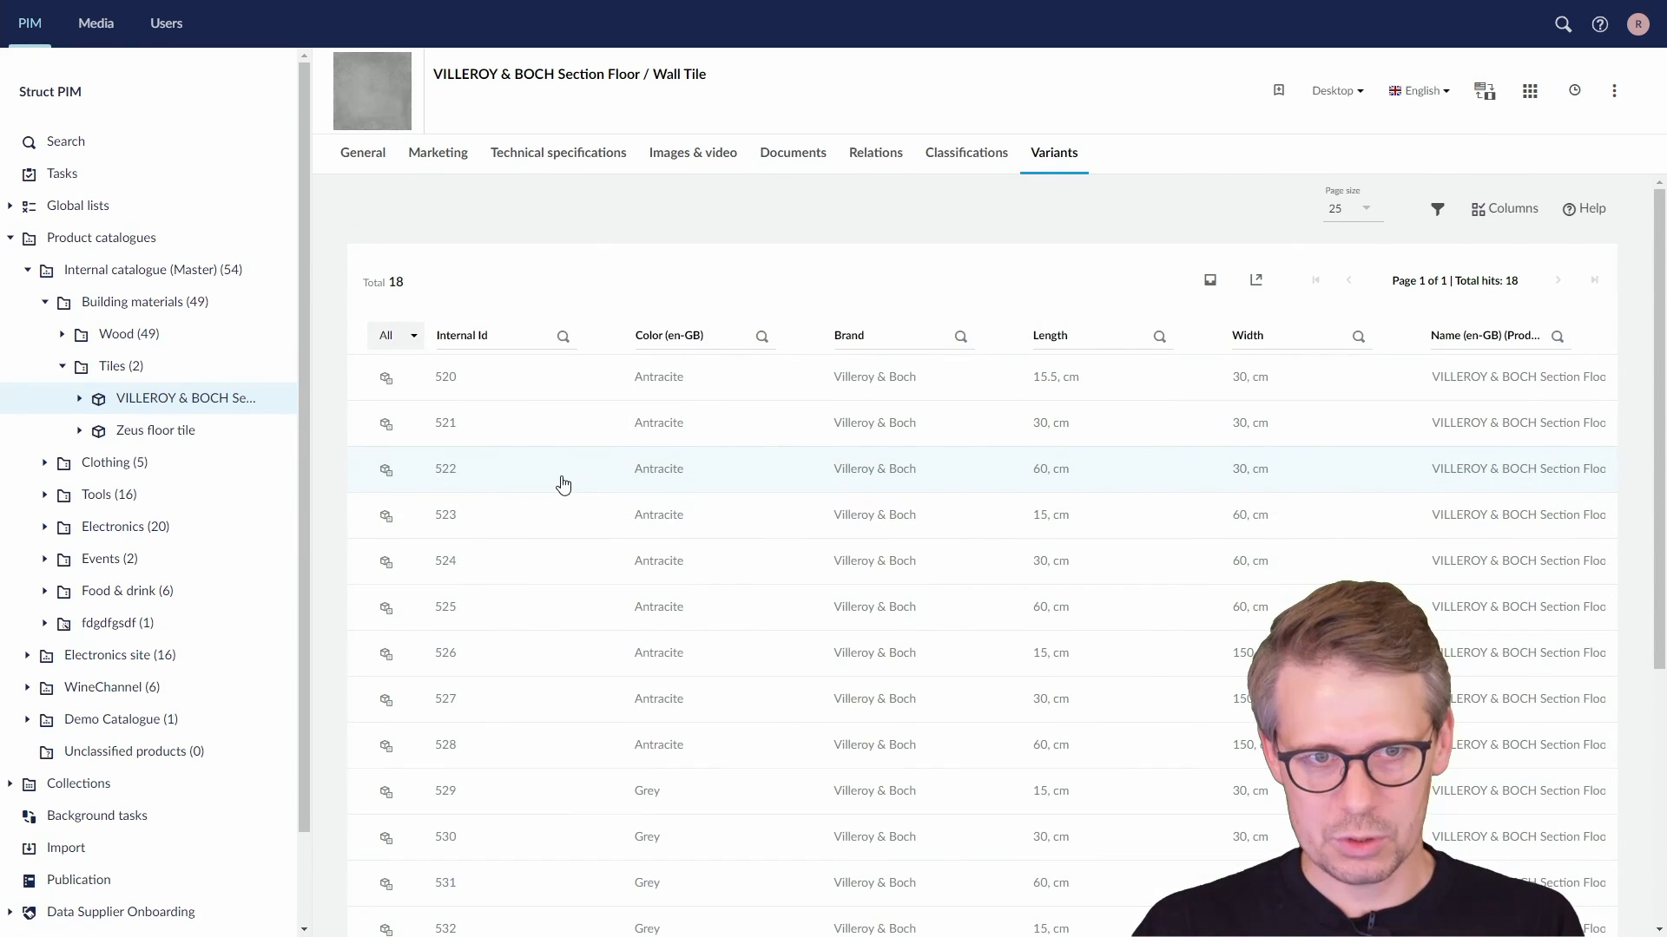
click(460, 380)
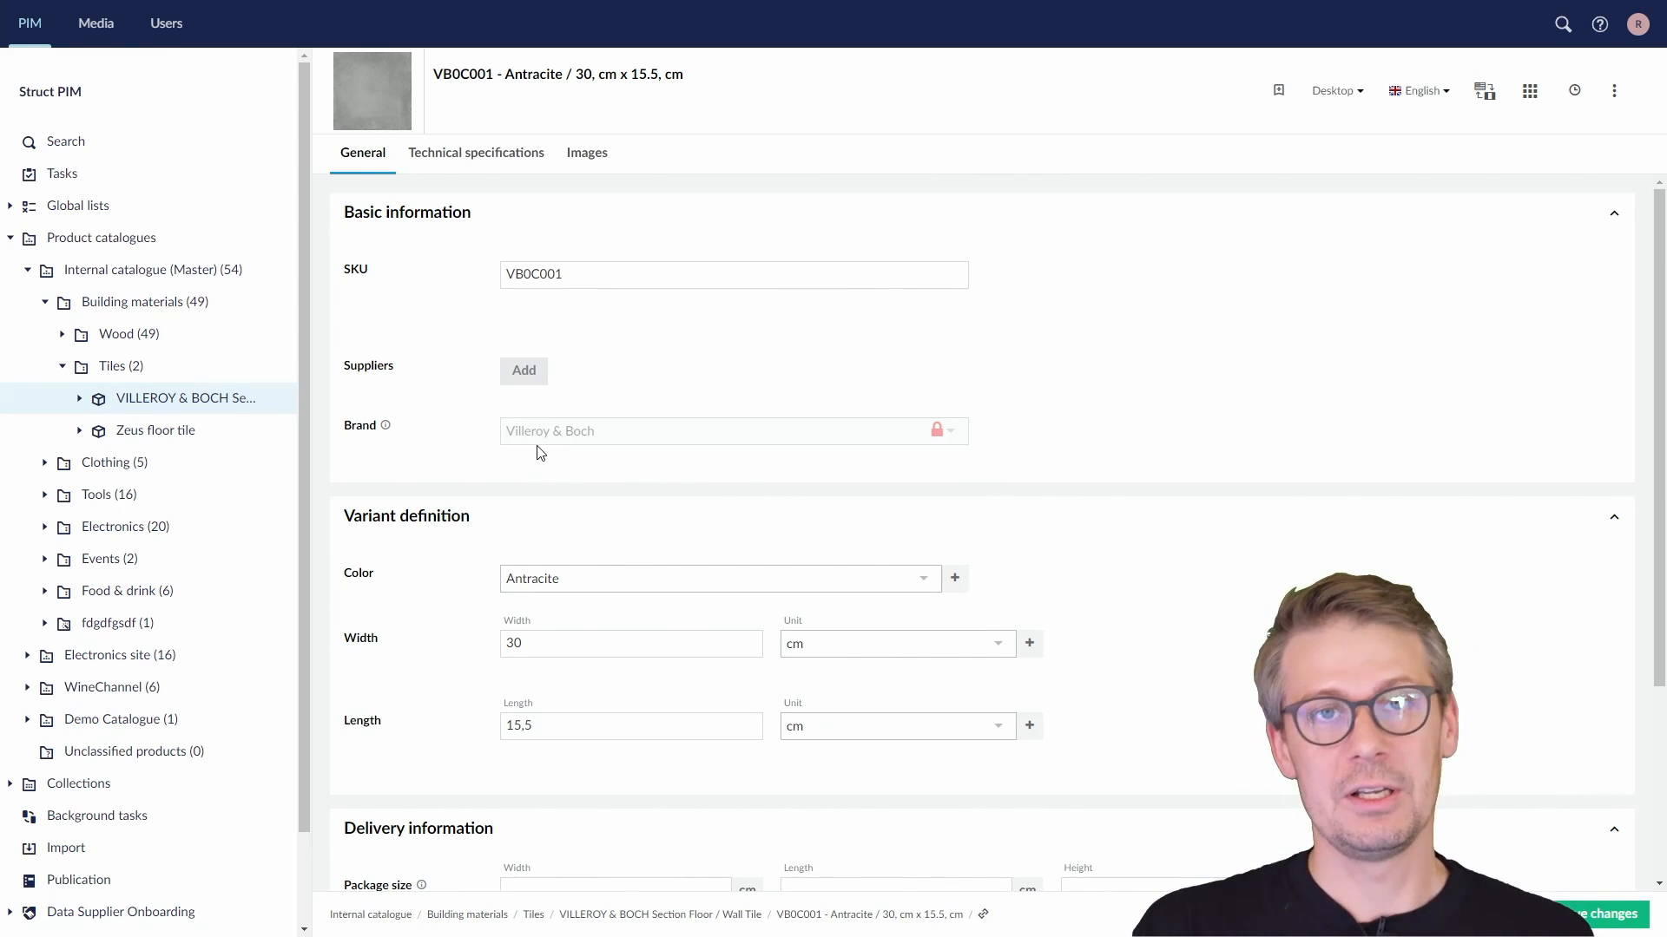
- Open the Non-food product structure in the product model setup for editing
scroll(260, 555, down, 2)
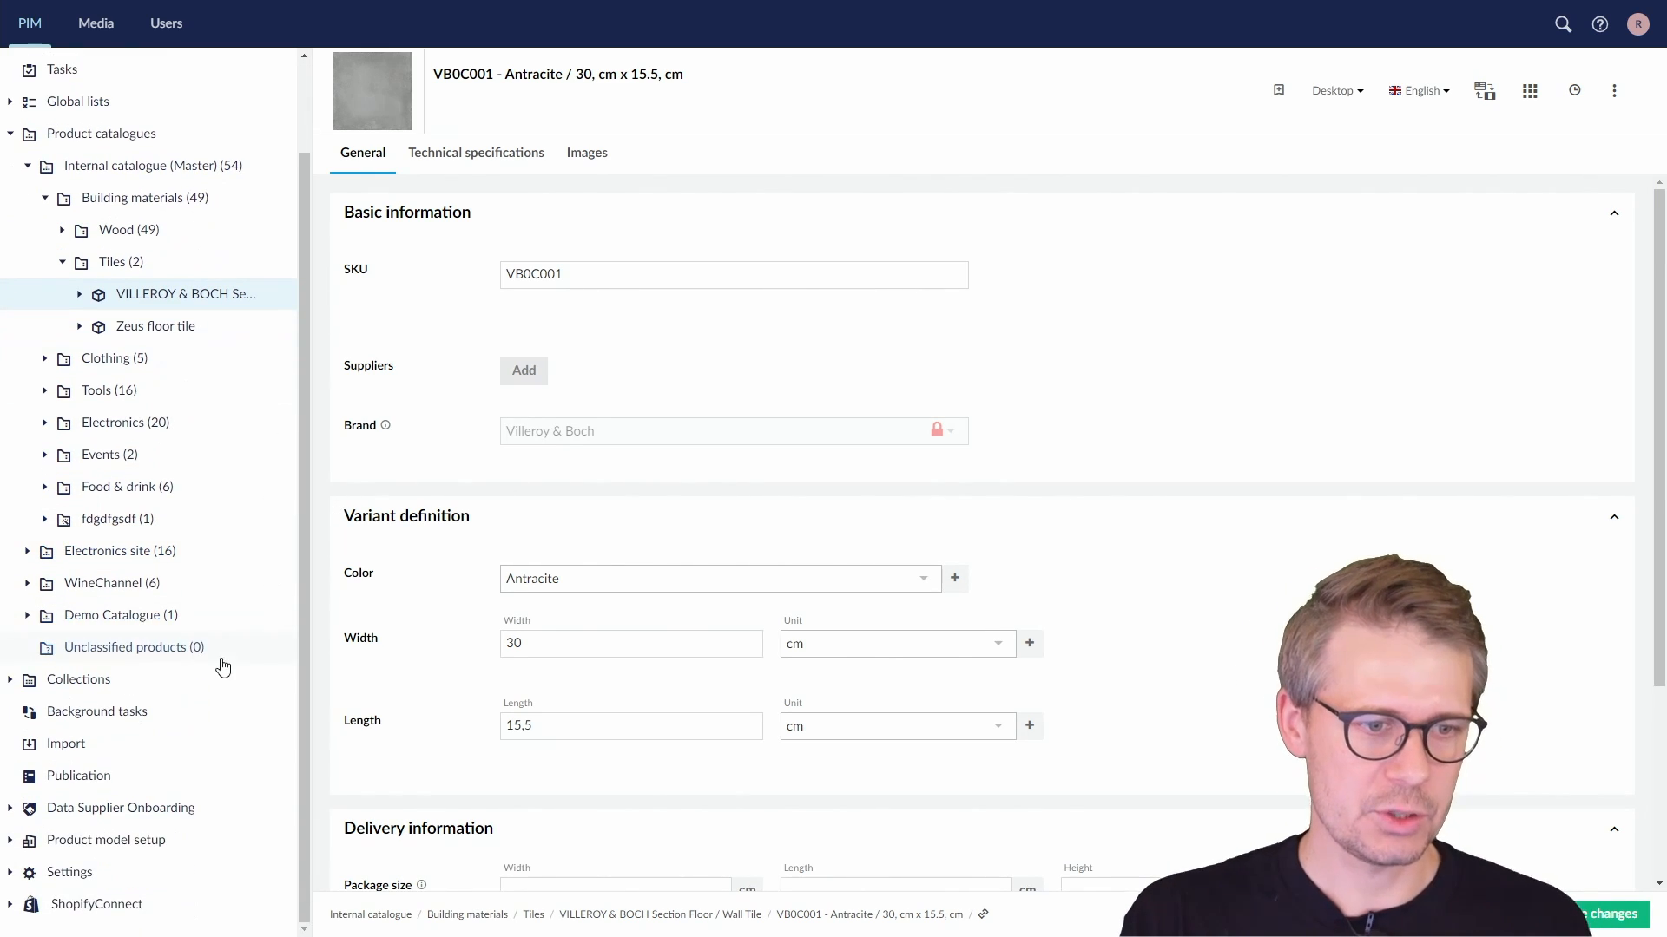
click(11, 839)
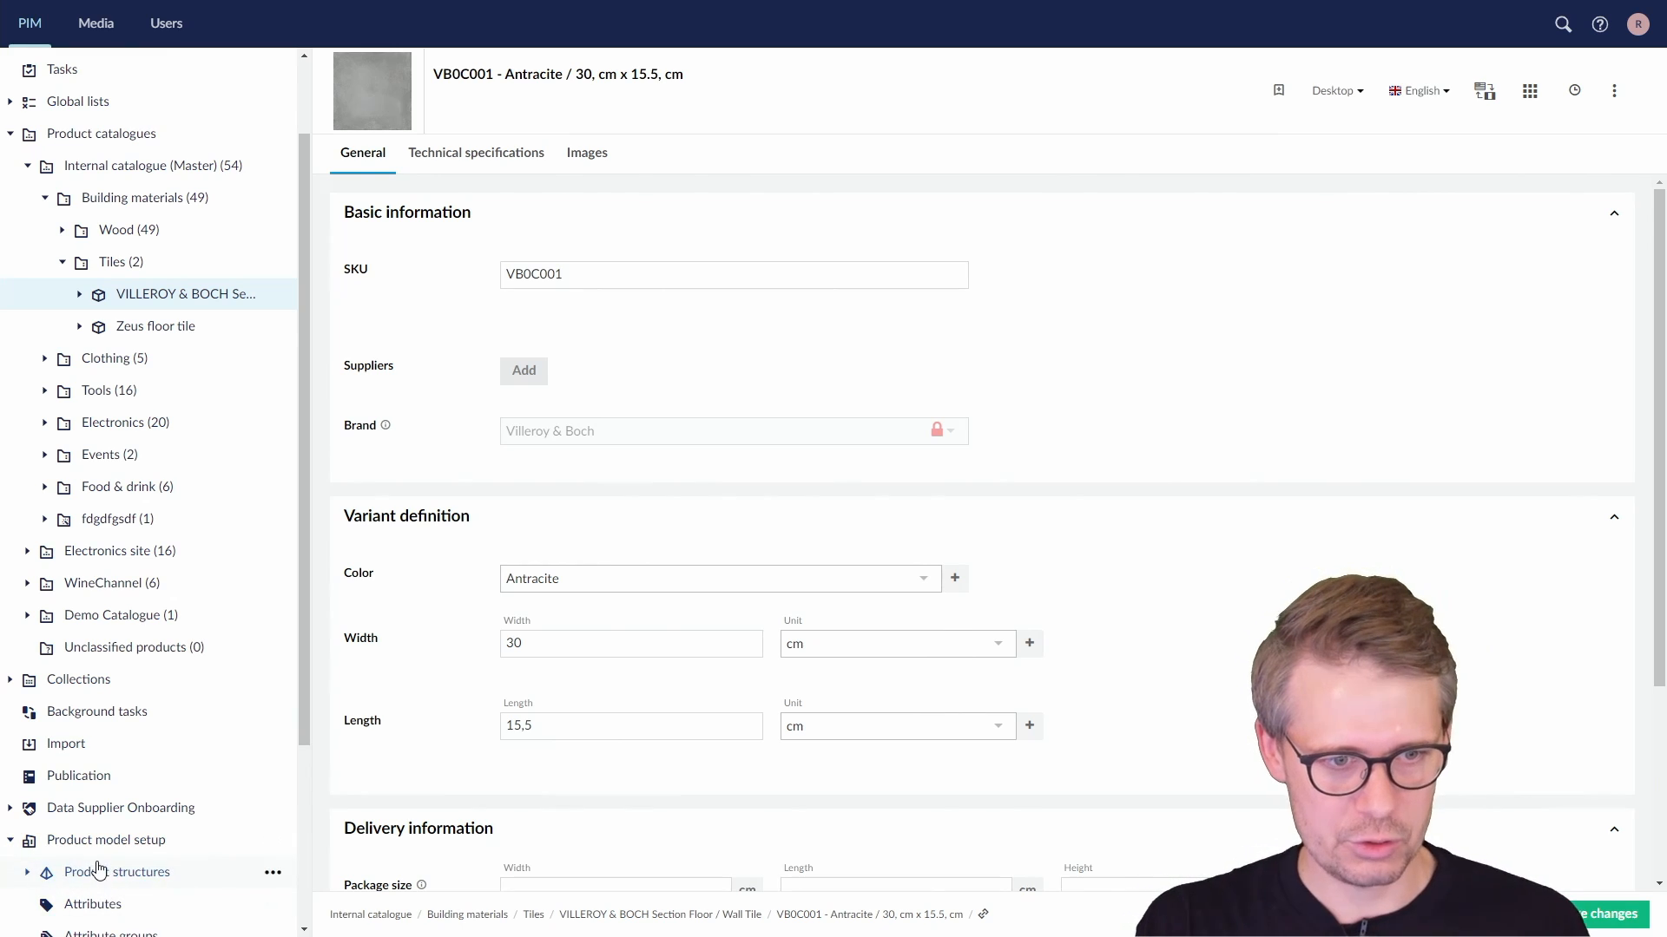
click(32, 873)
click(32, 874)
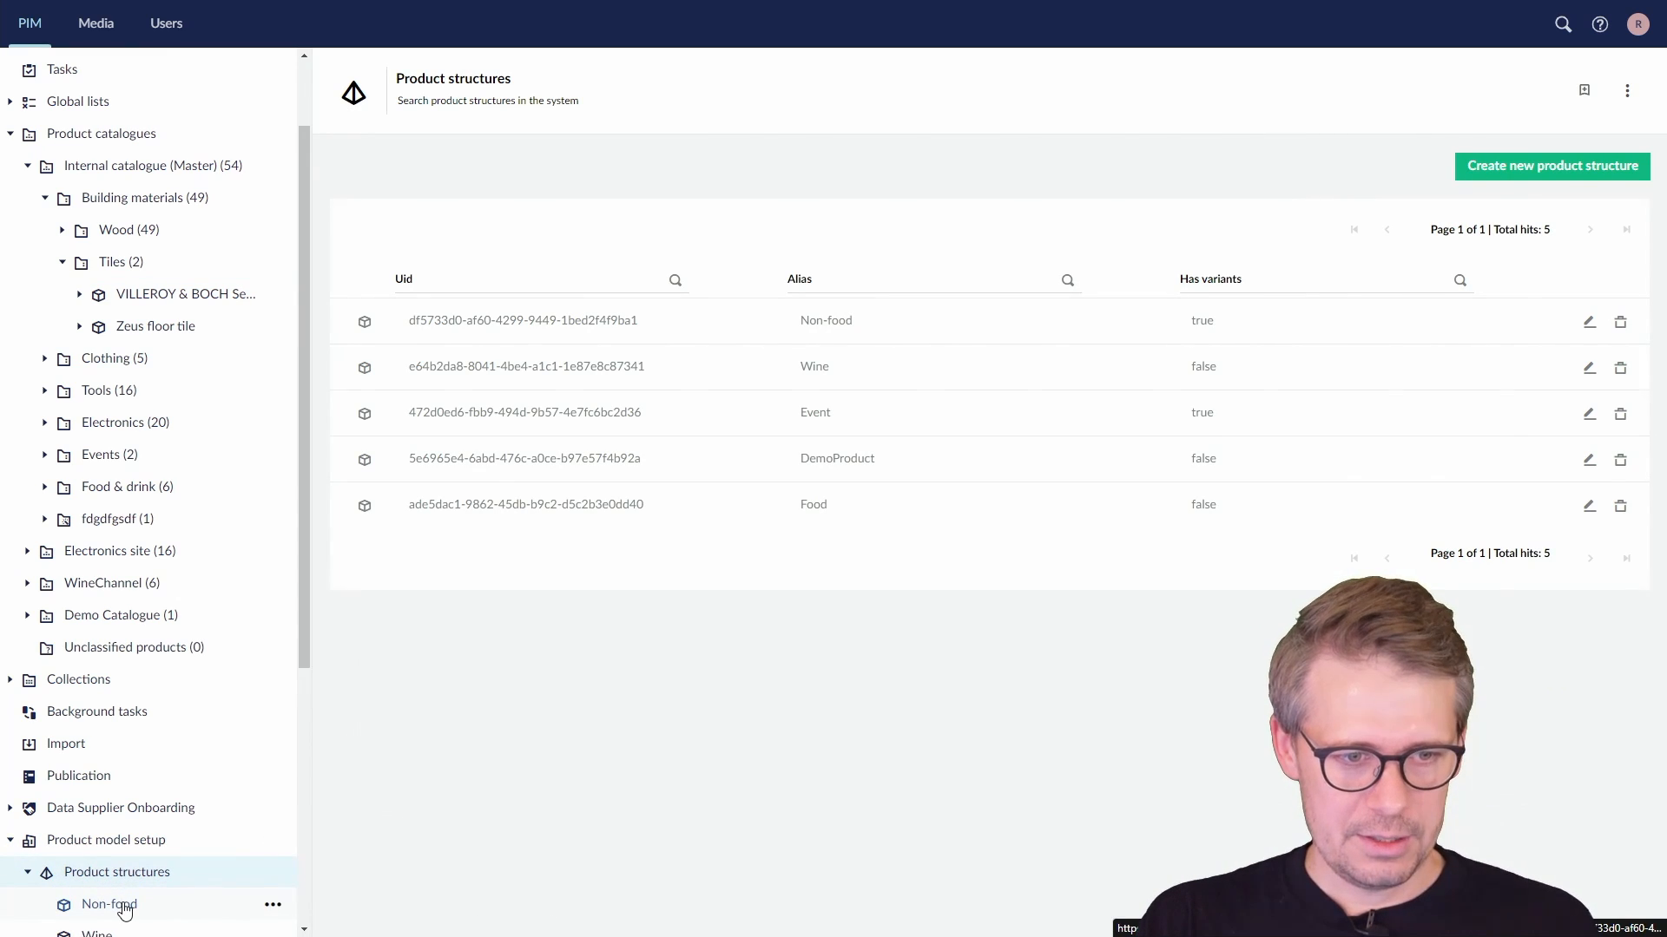
click(109, 905)
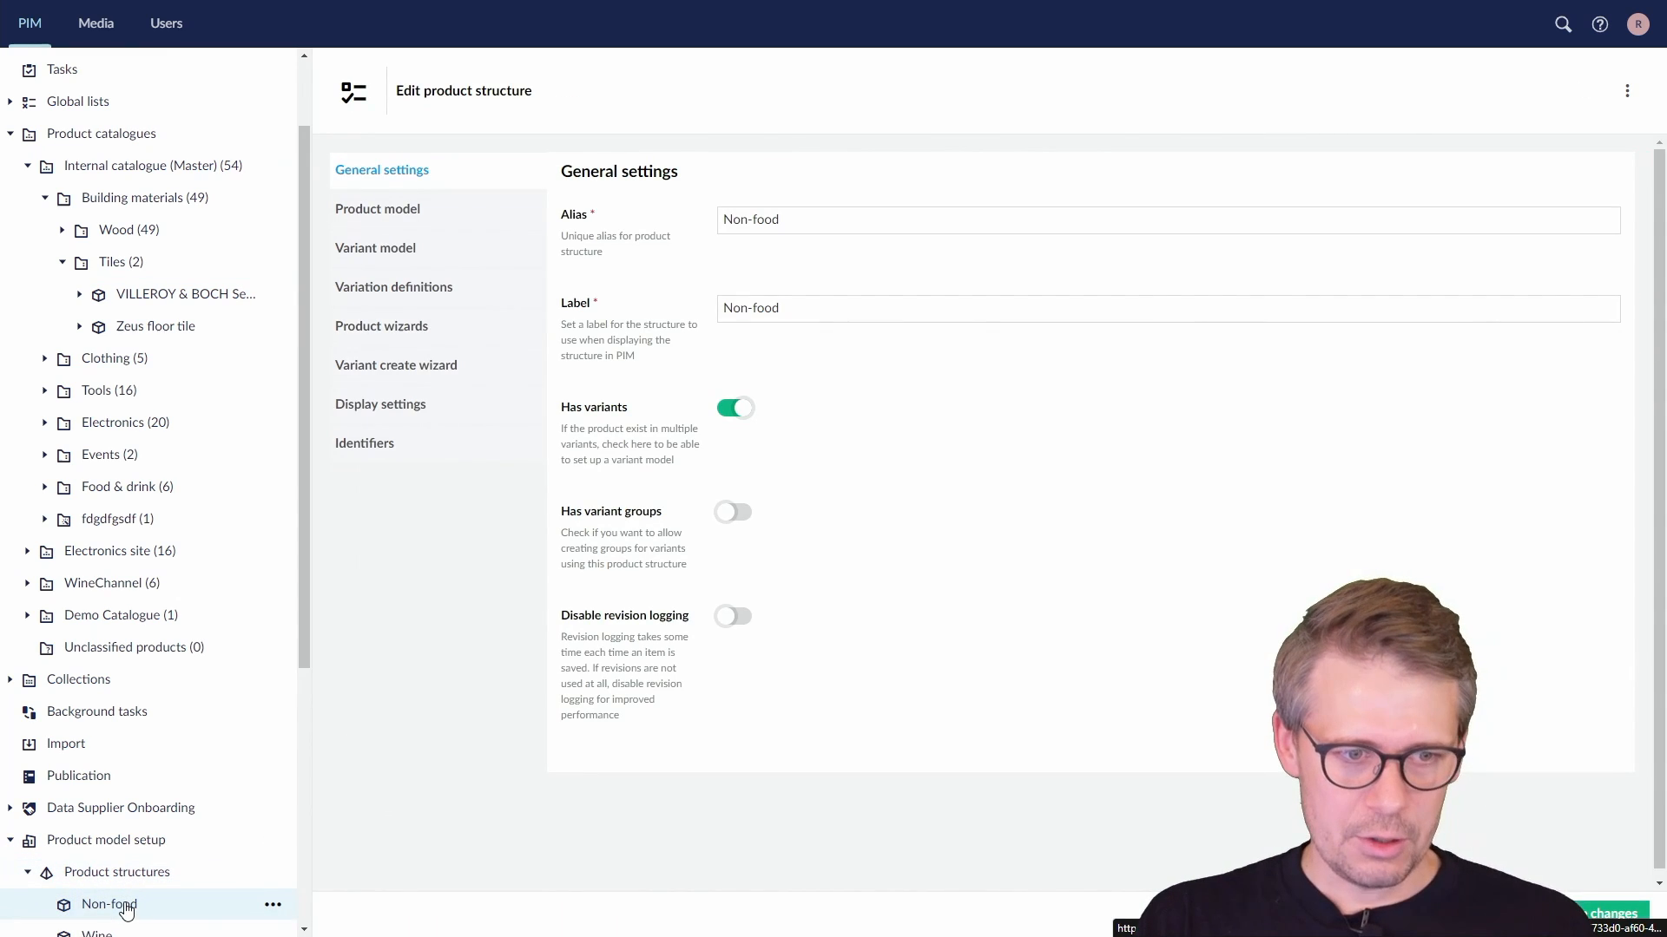
- Examine the properties in the Descriptions section of the Non-food product model's Marketing tab
click(389, 215)
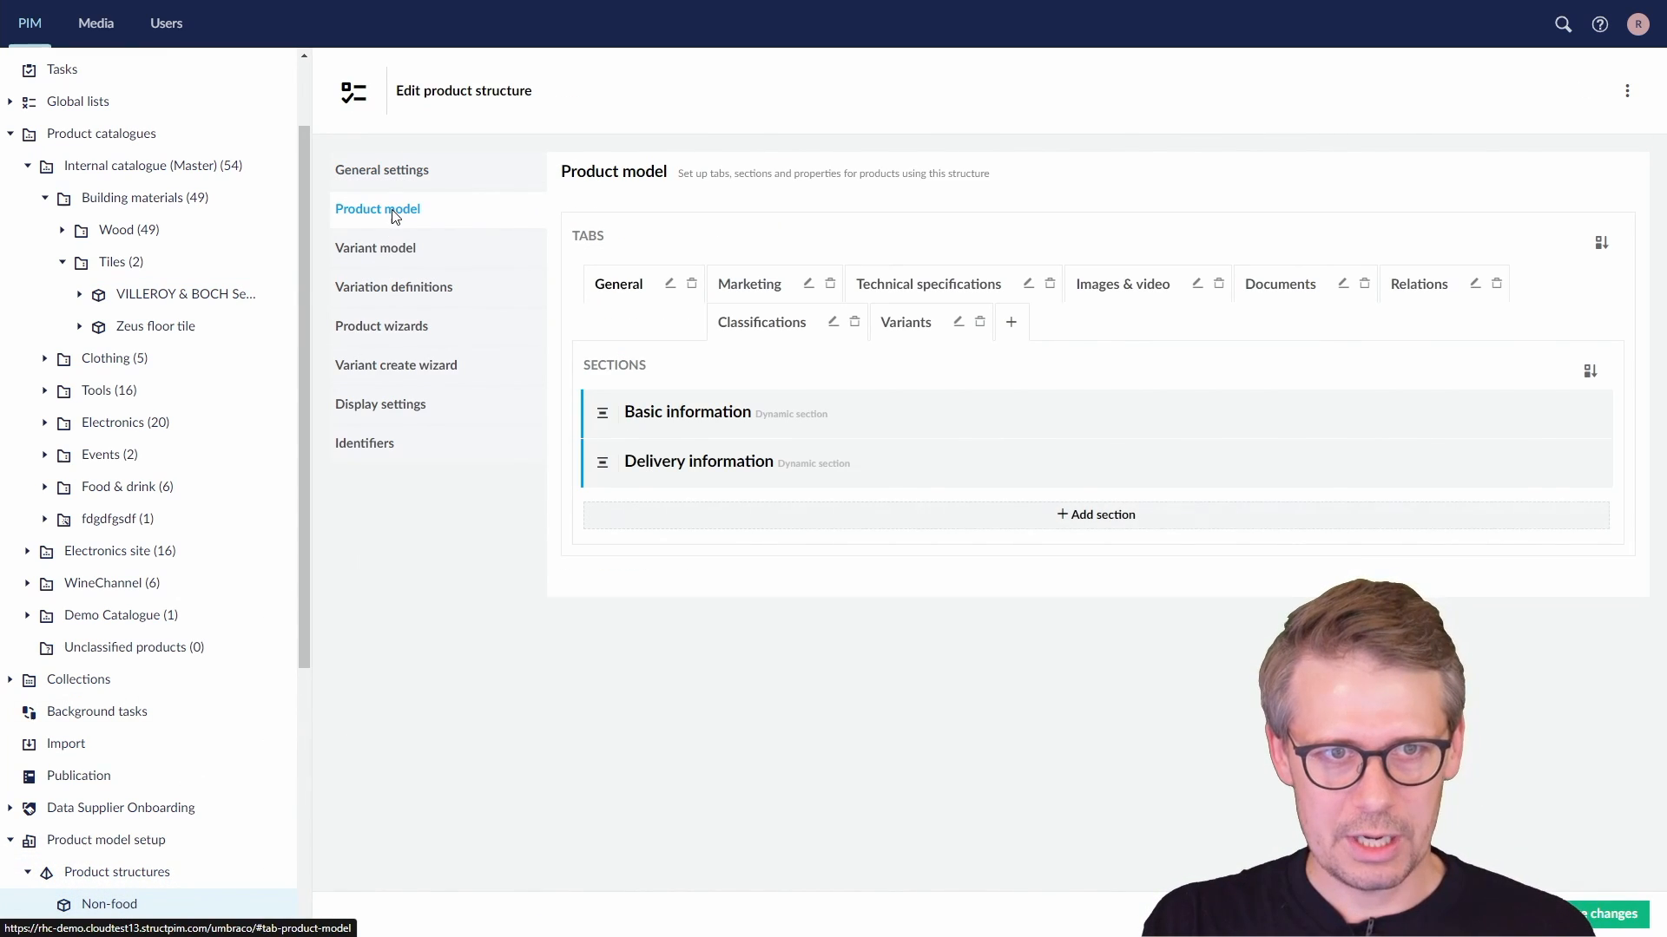
click(756, 284)
click(677, 414)
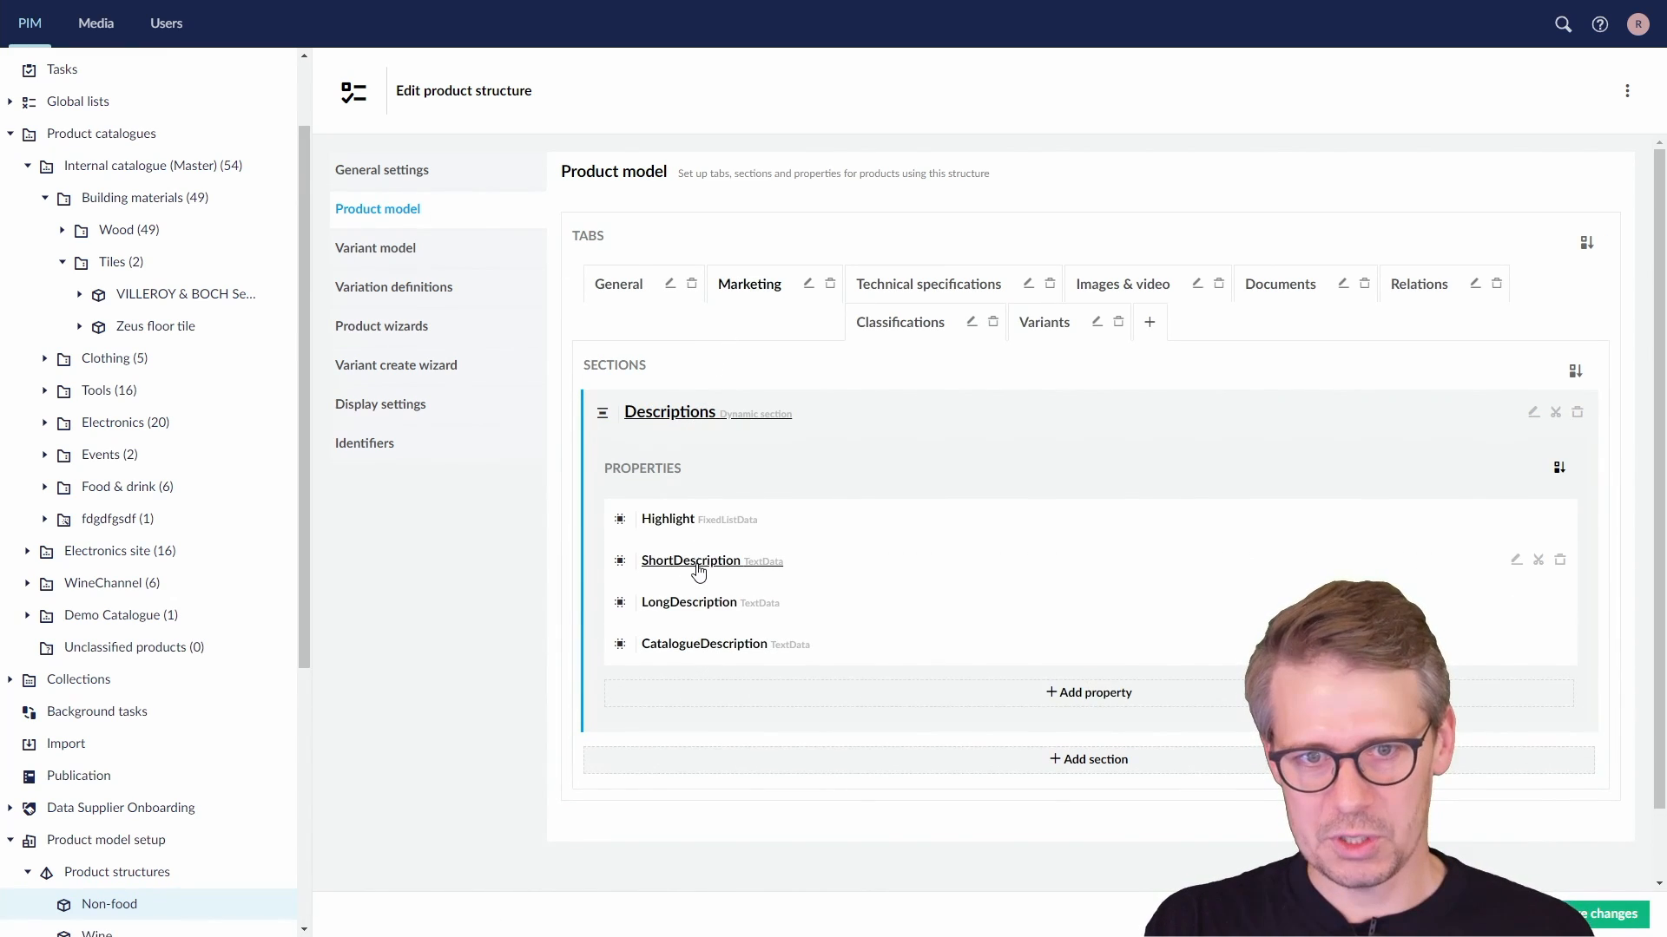
- Add the ShortDescription attribute with Inherit enabled to the variant model's Basic information section and save the product structure
click(403, 254)
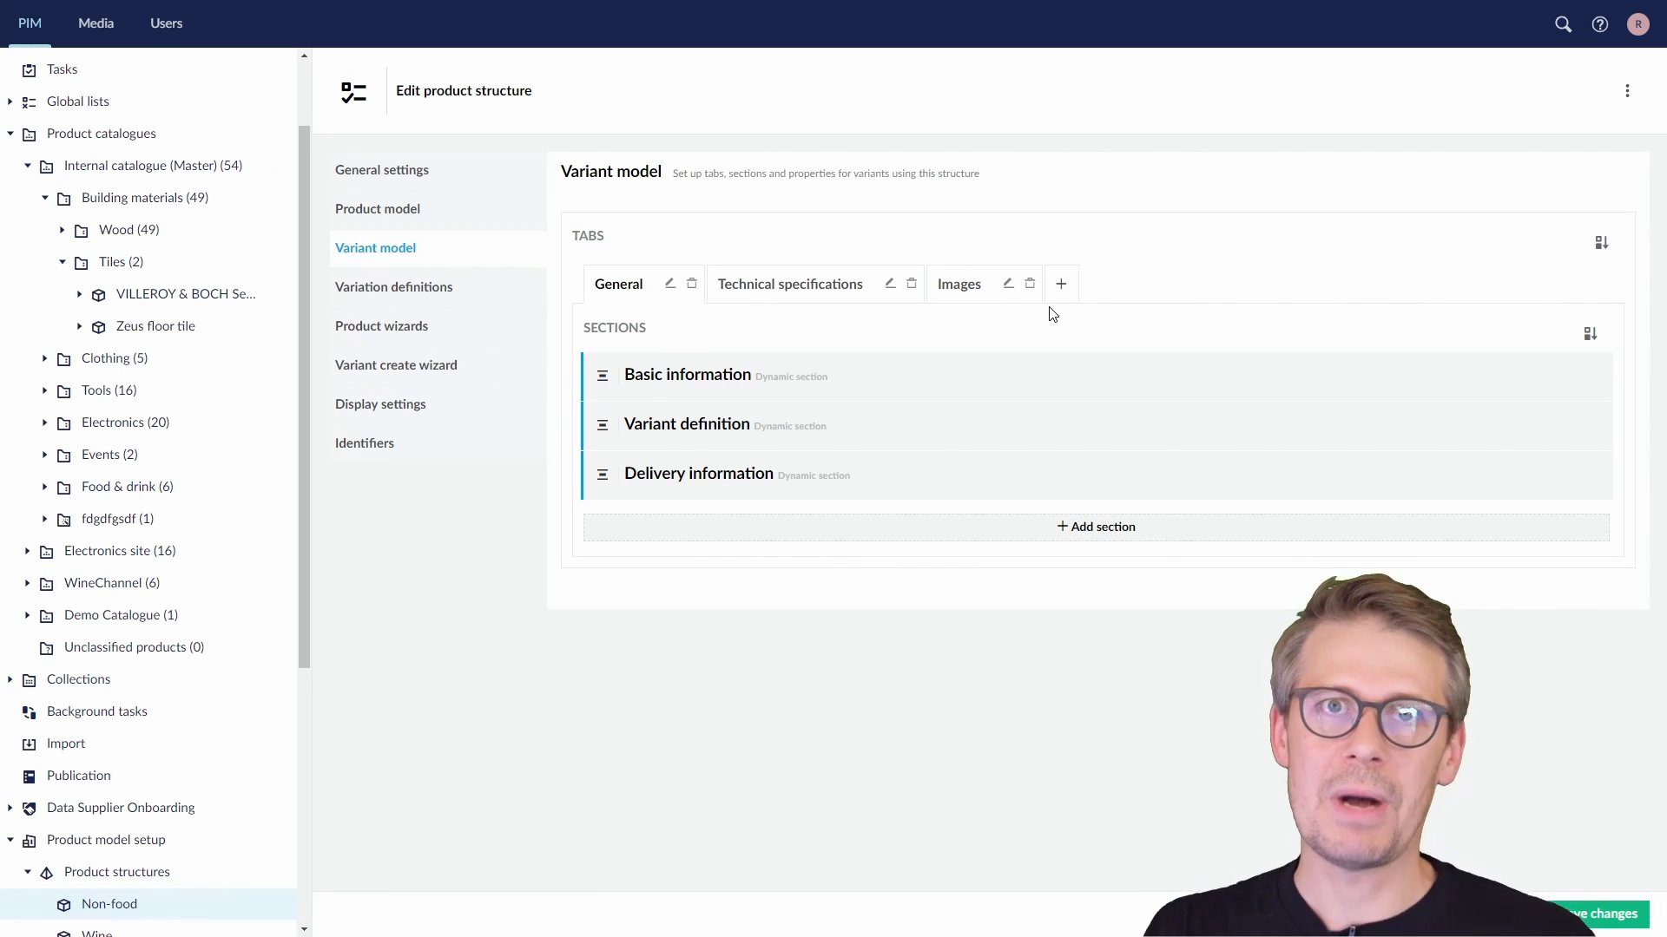
click(722, 379)
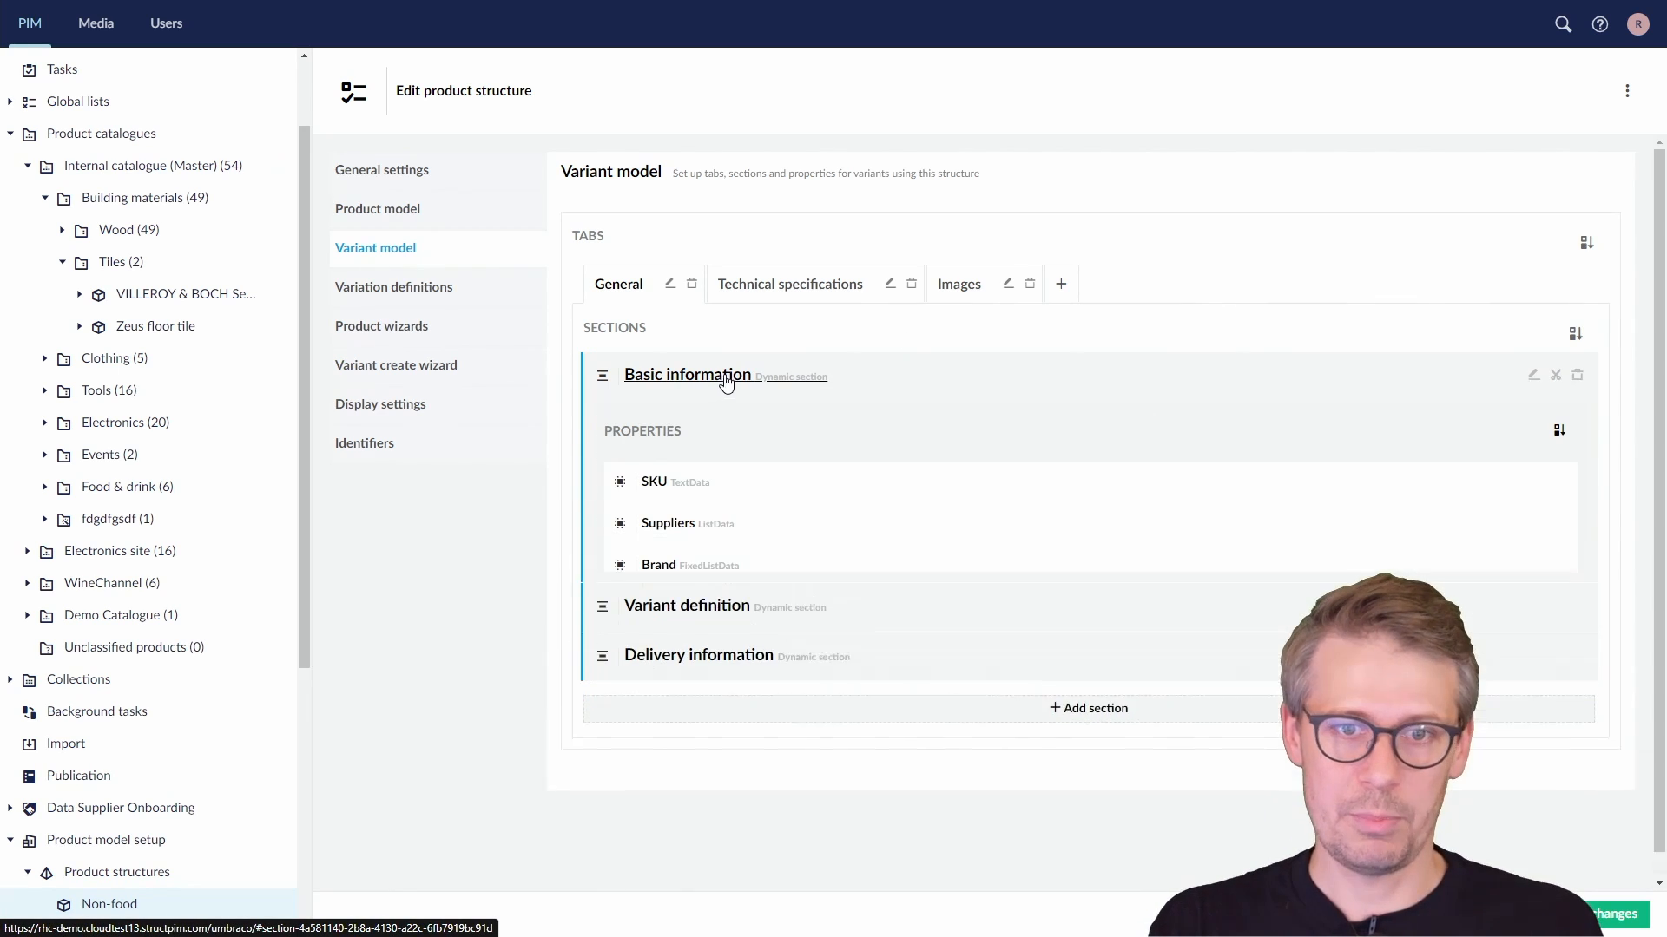
click(1092, 617)
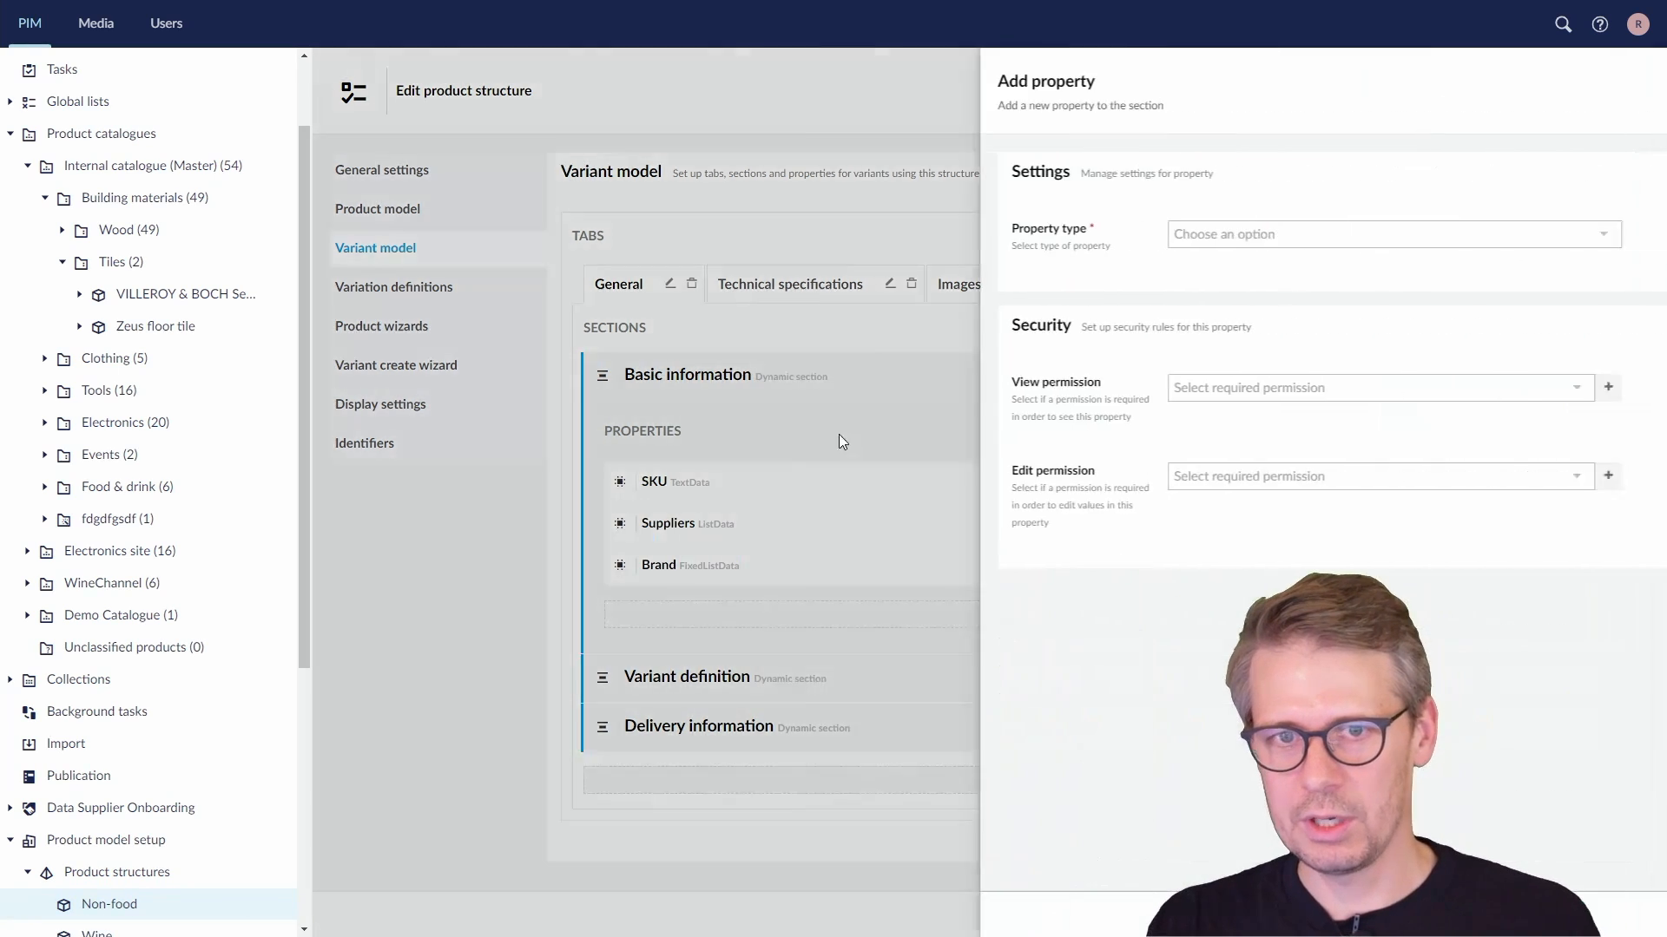
click(718, 234)
click(699, 260)
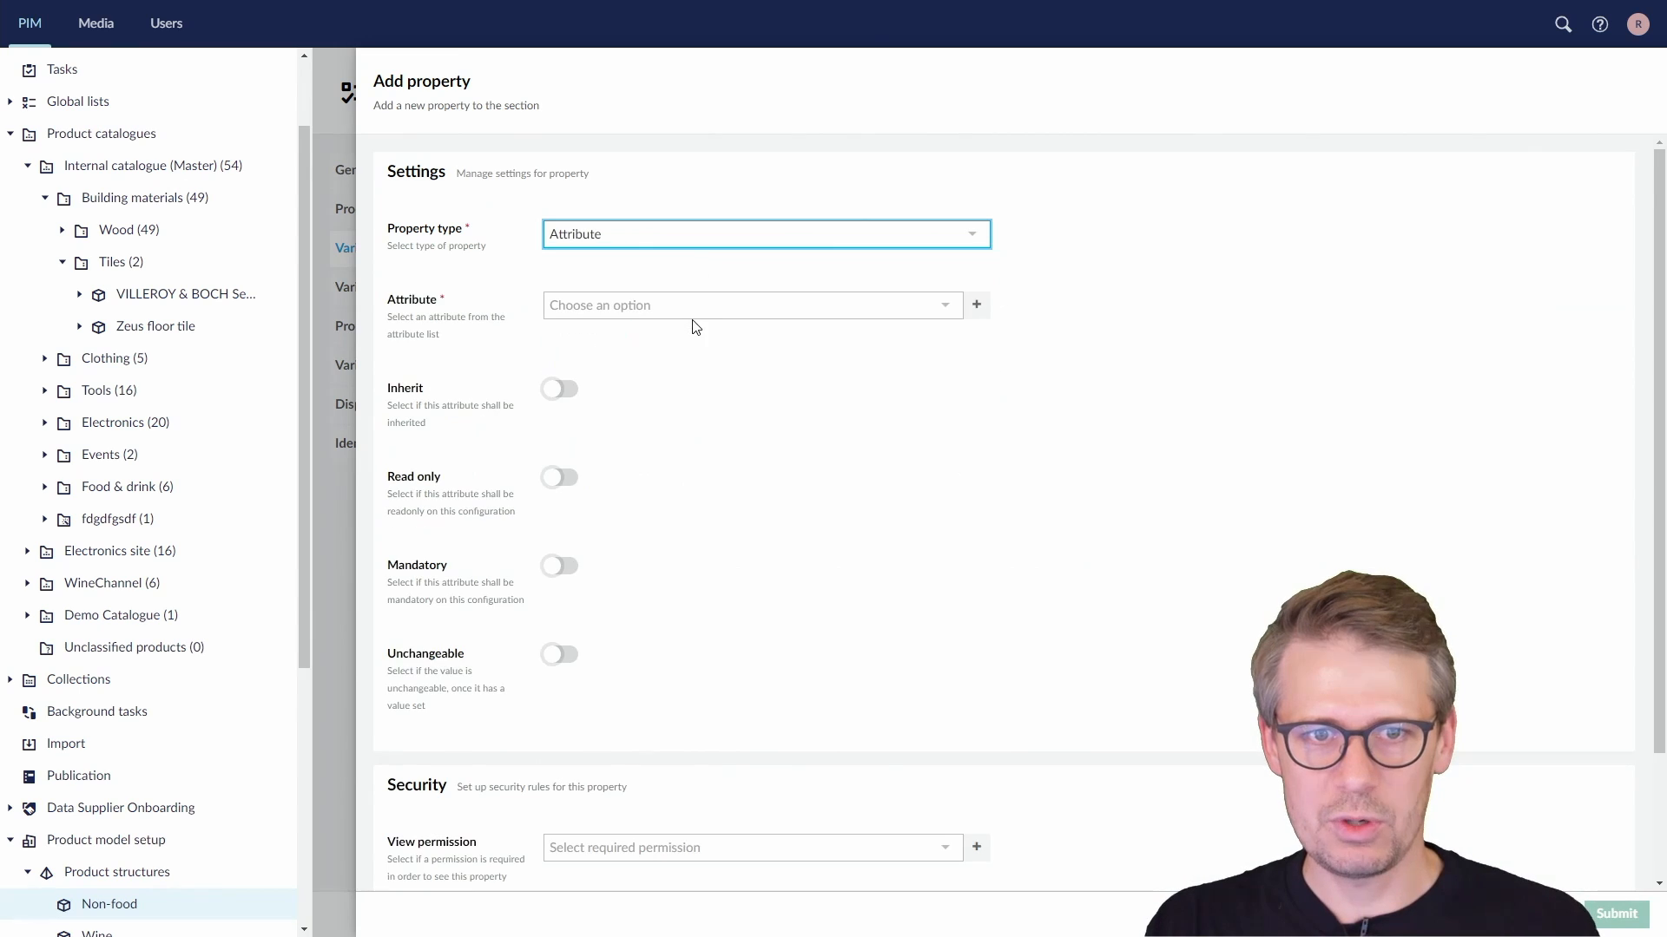
click(693, 310)
text(shor)
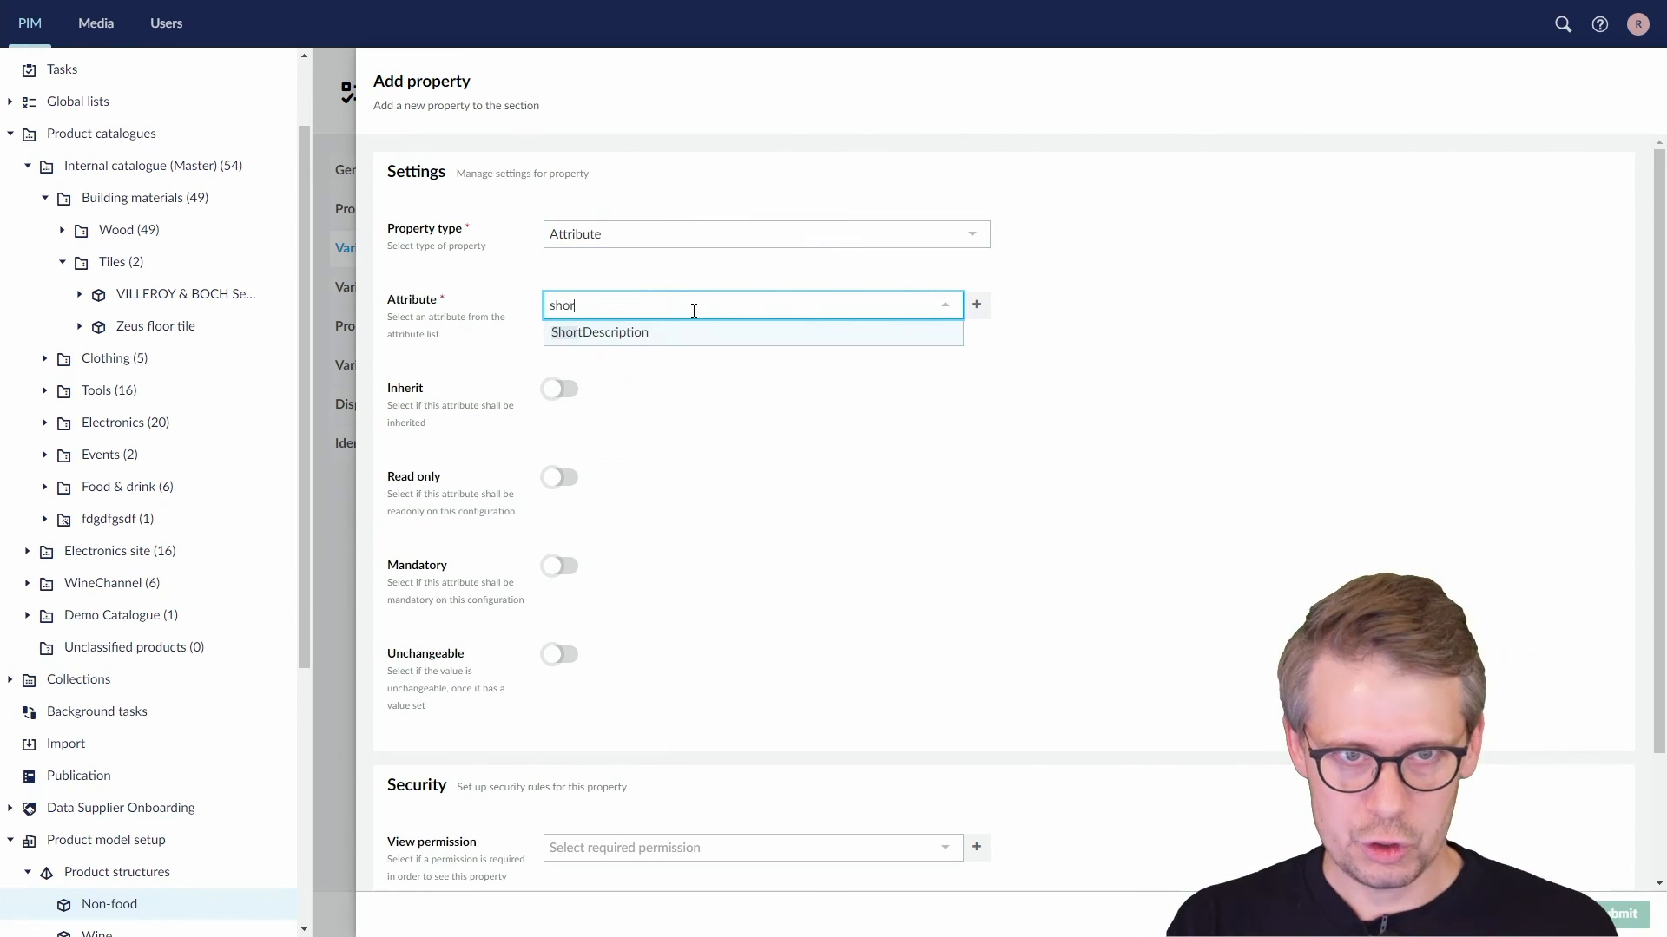
click(660, 332)
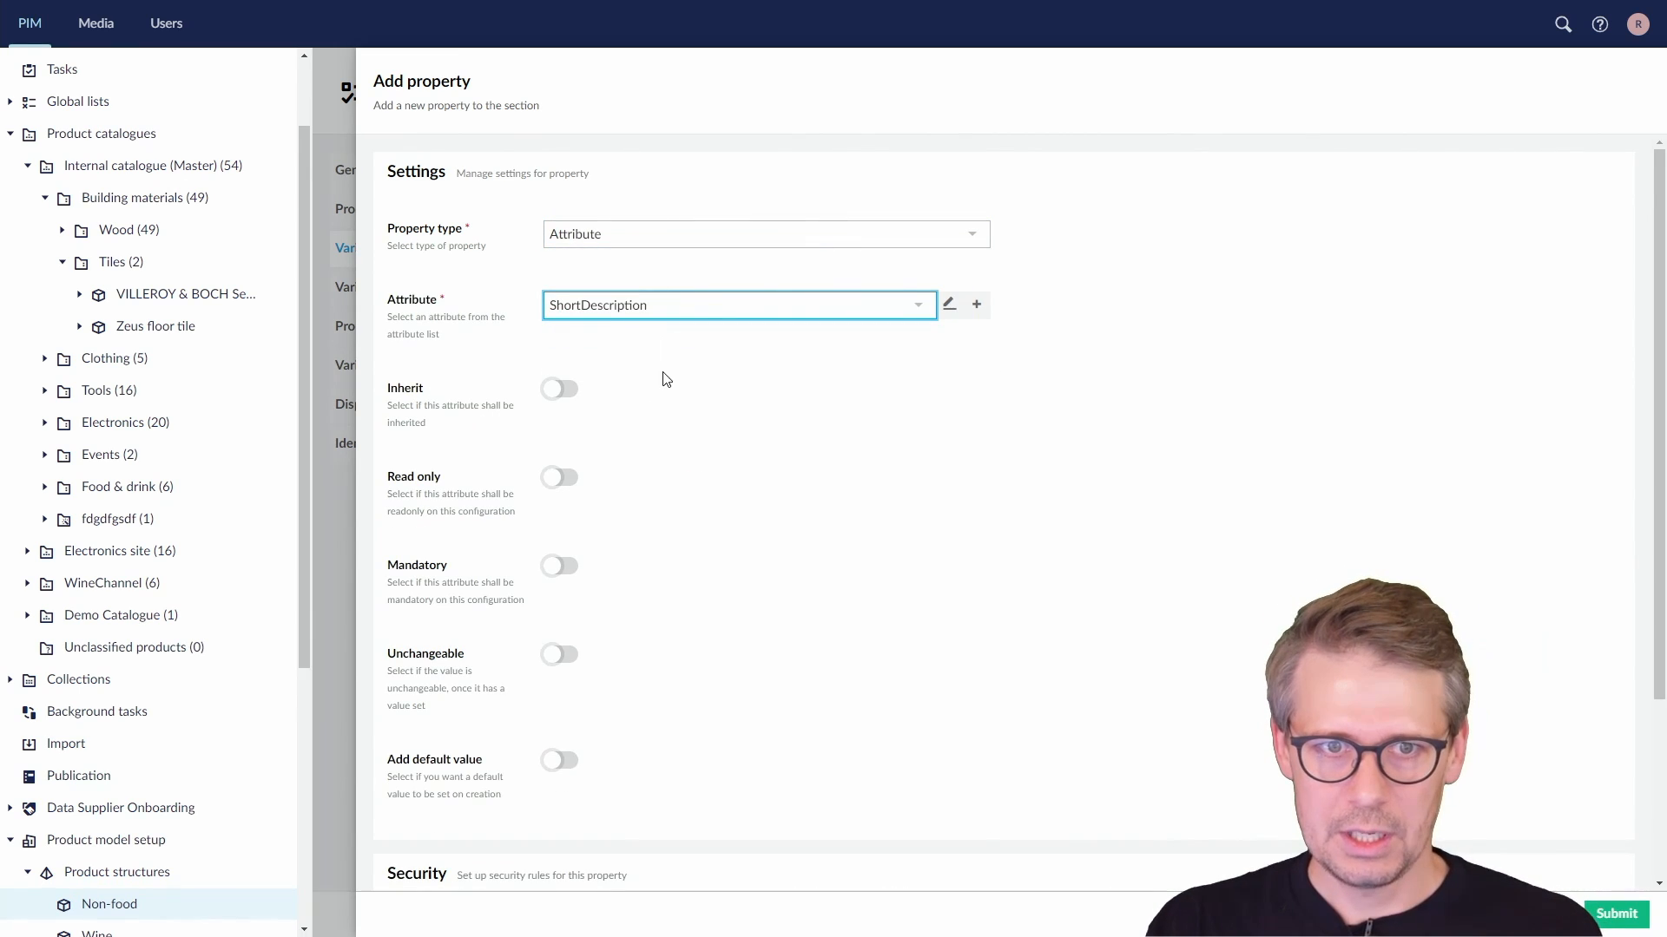
click(563, 391)
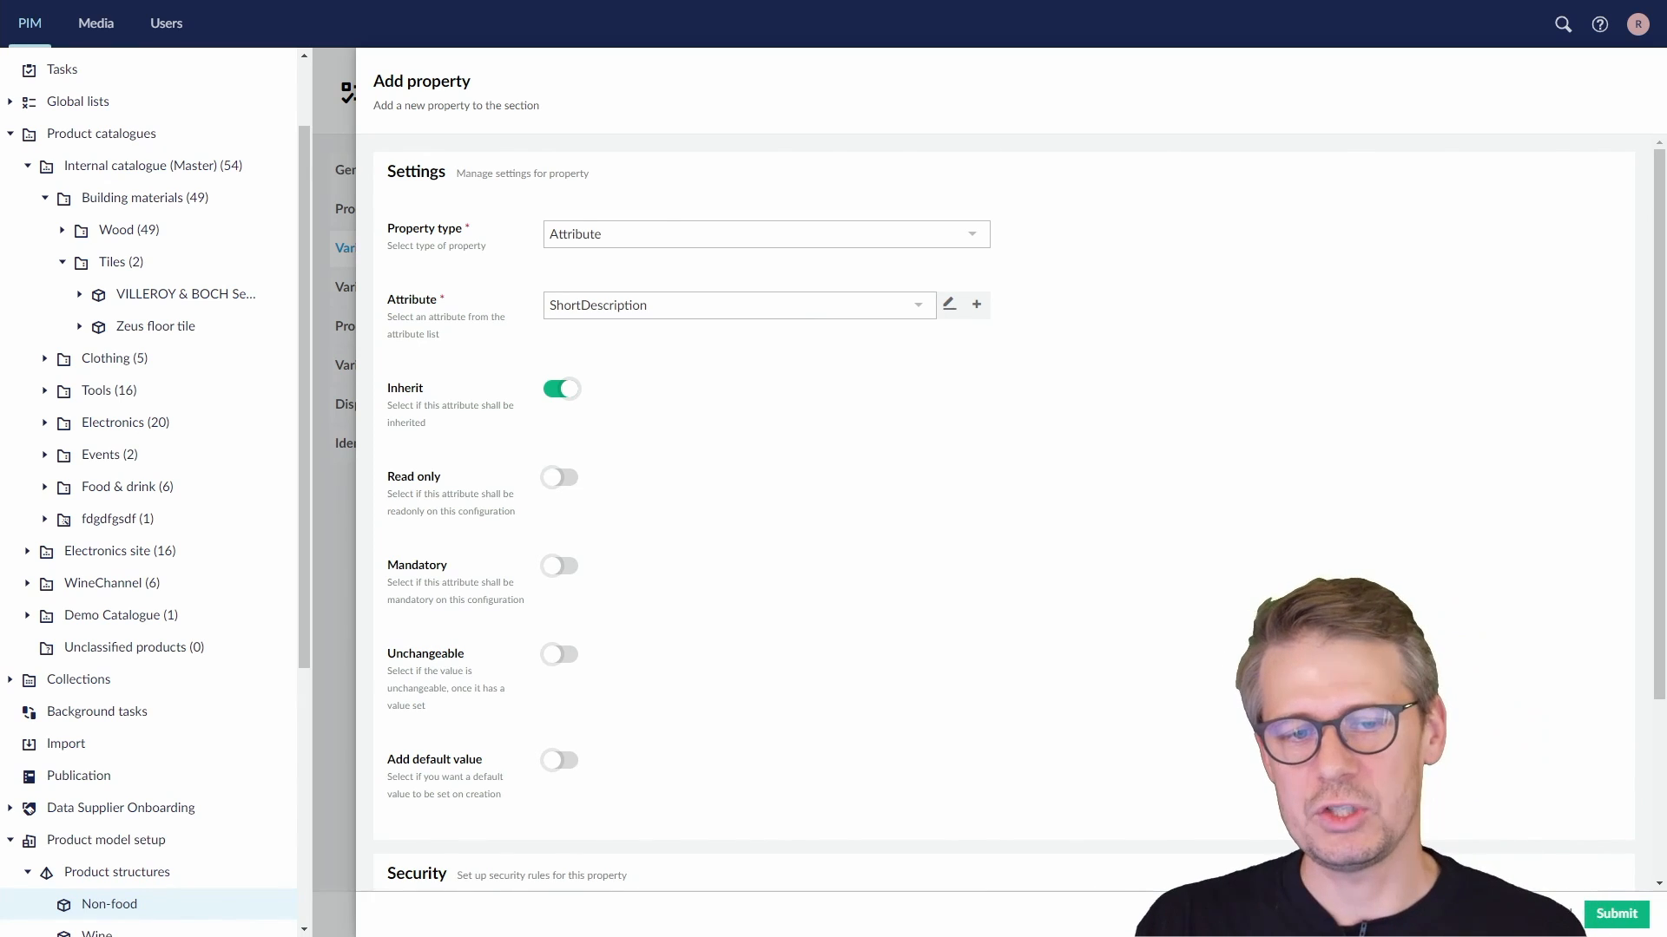
click(1624, 920)
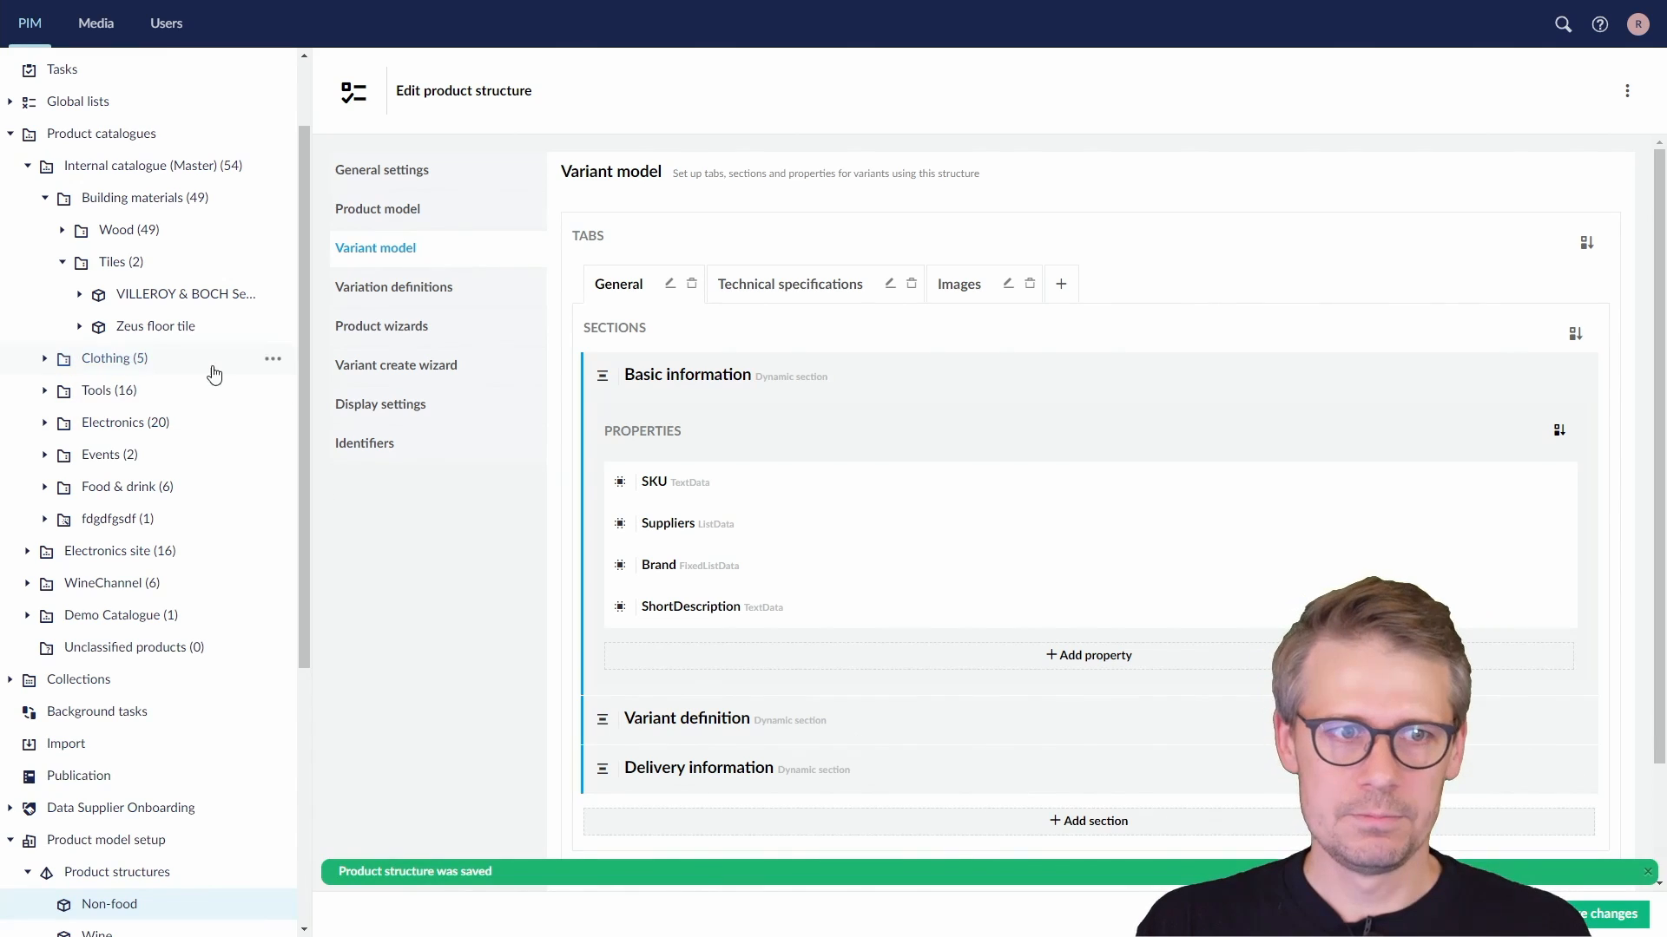
- Check the short description on variant 520 of the VILLEROY & BOCH Section Floor / Wall Tile product
click(170, 296)
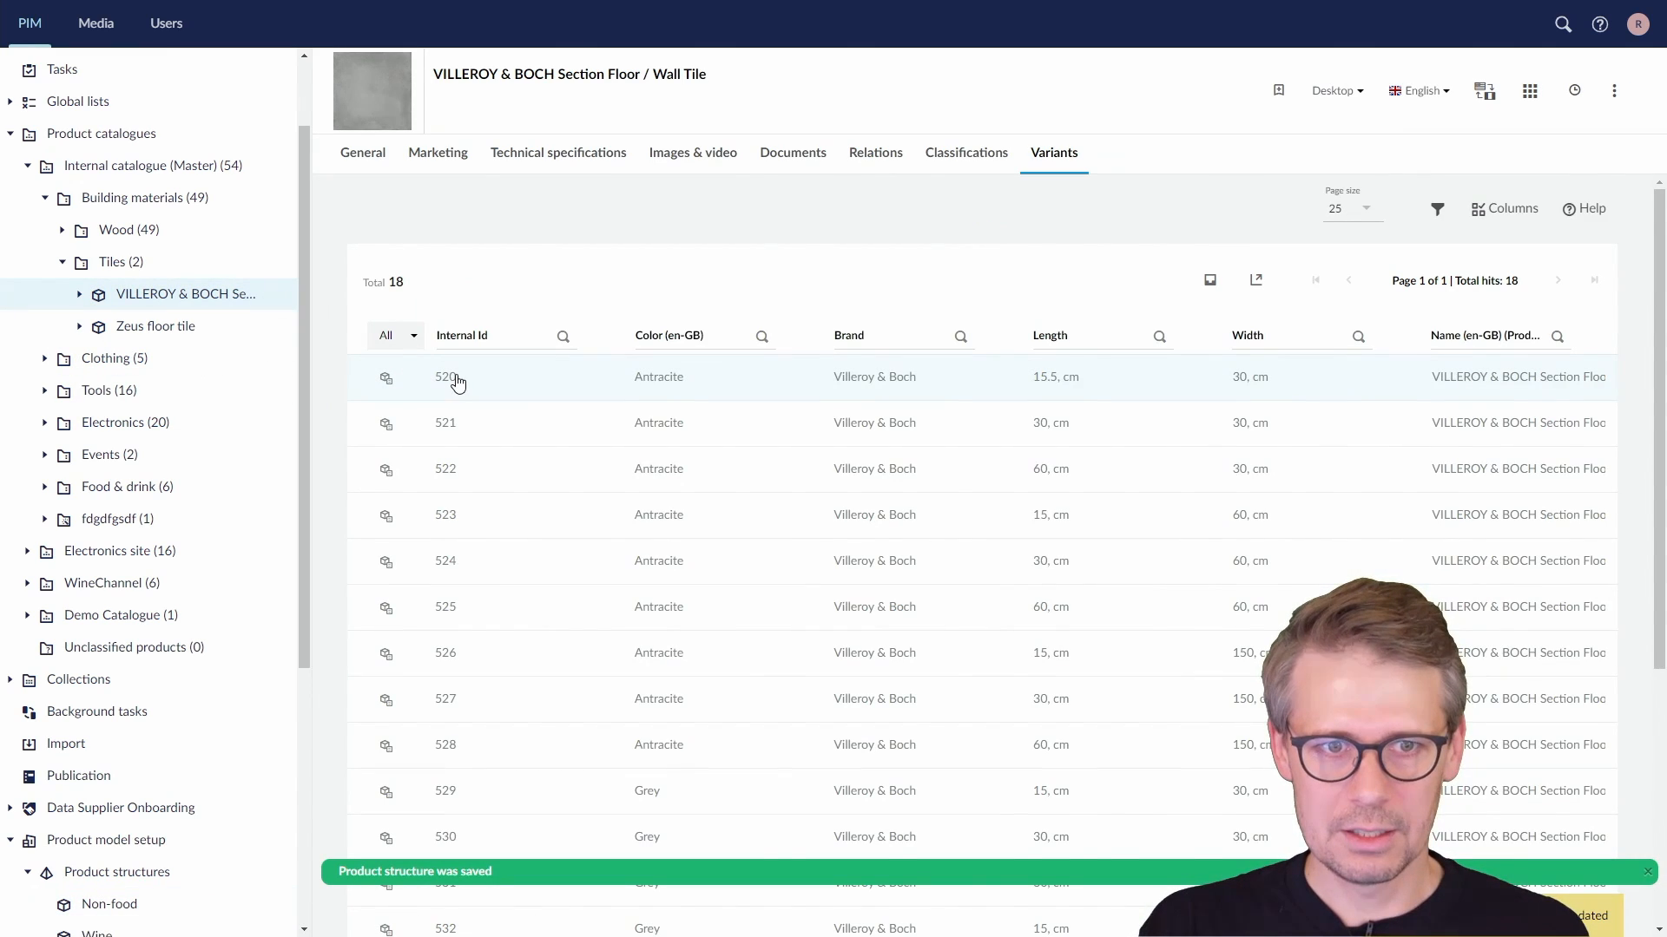
click(457, 380)
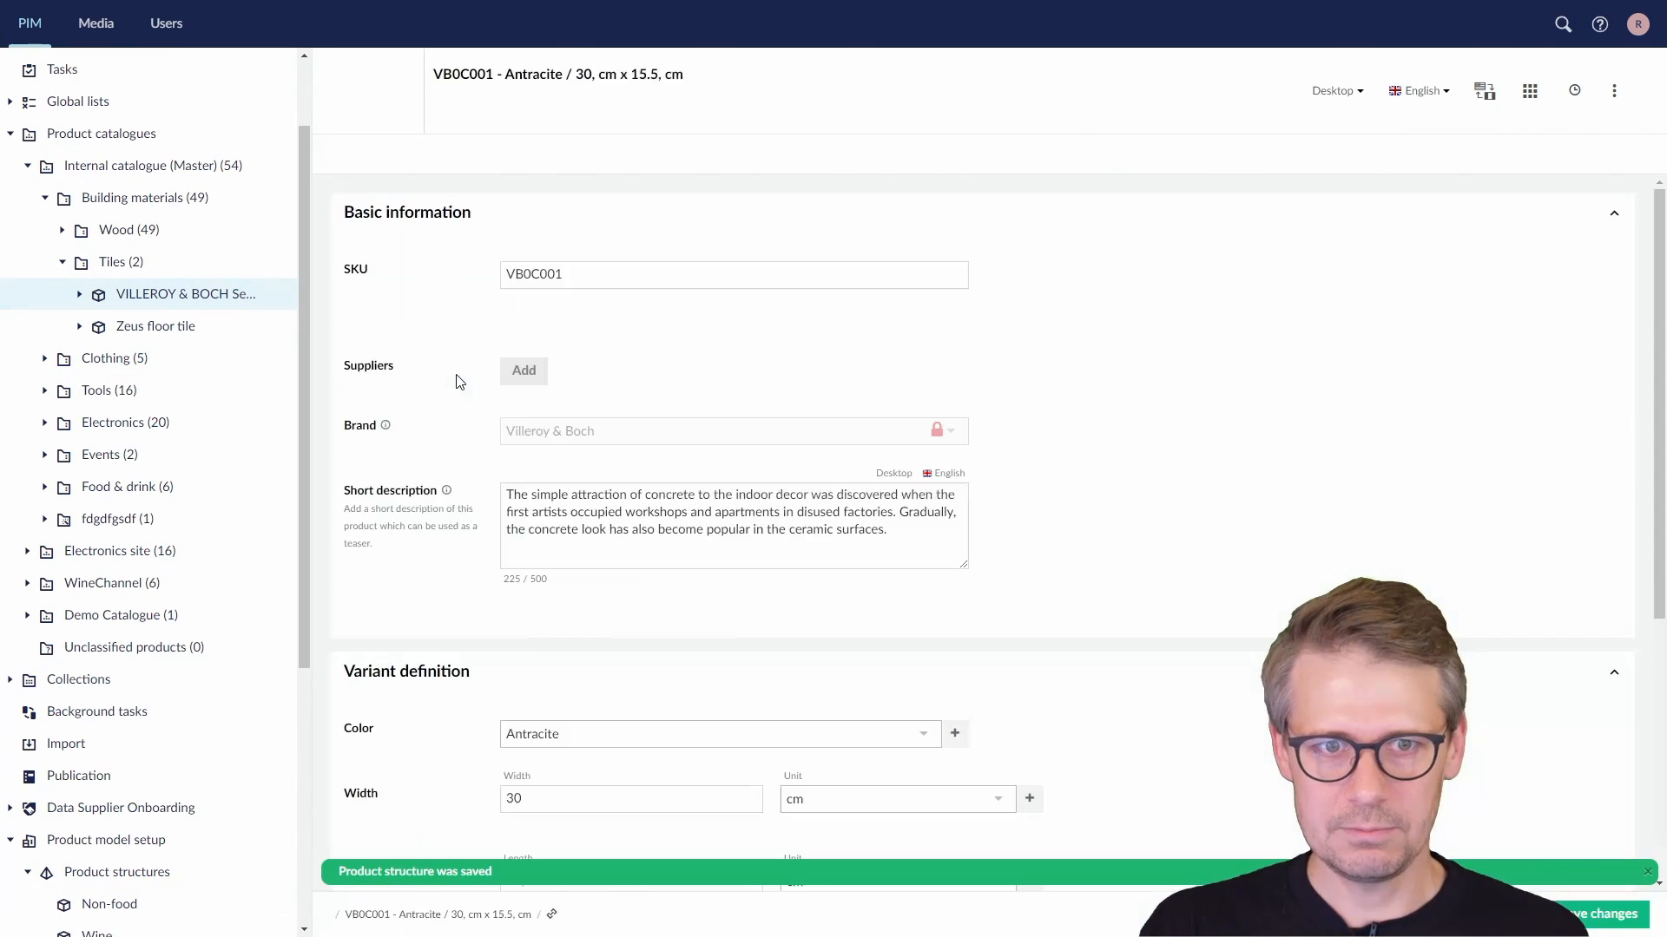
drag(888, 531, 477, 489)
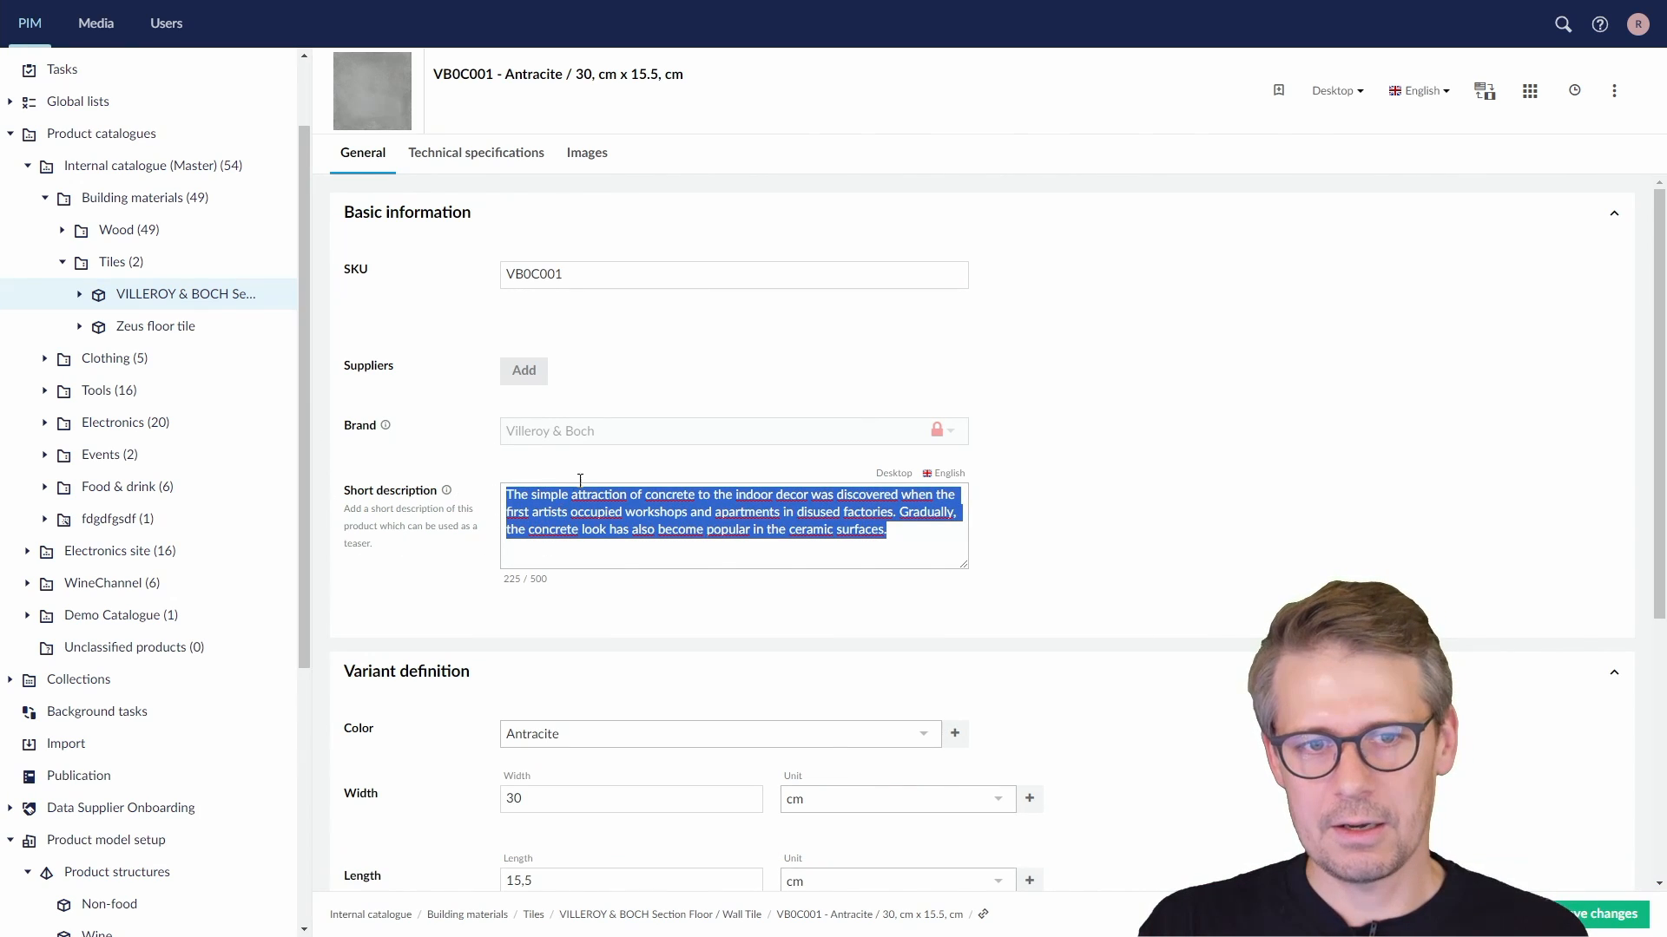
click(941, 527)
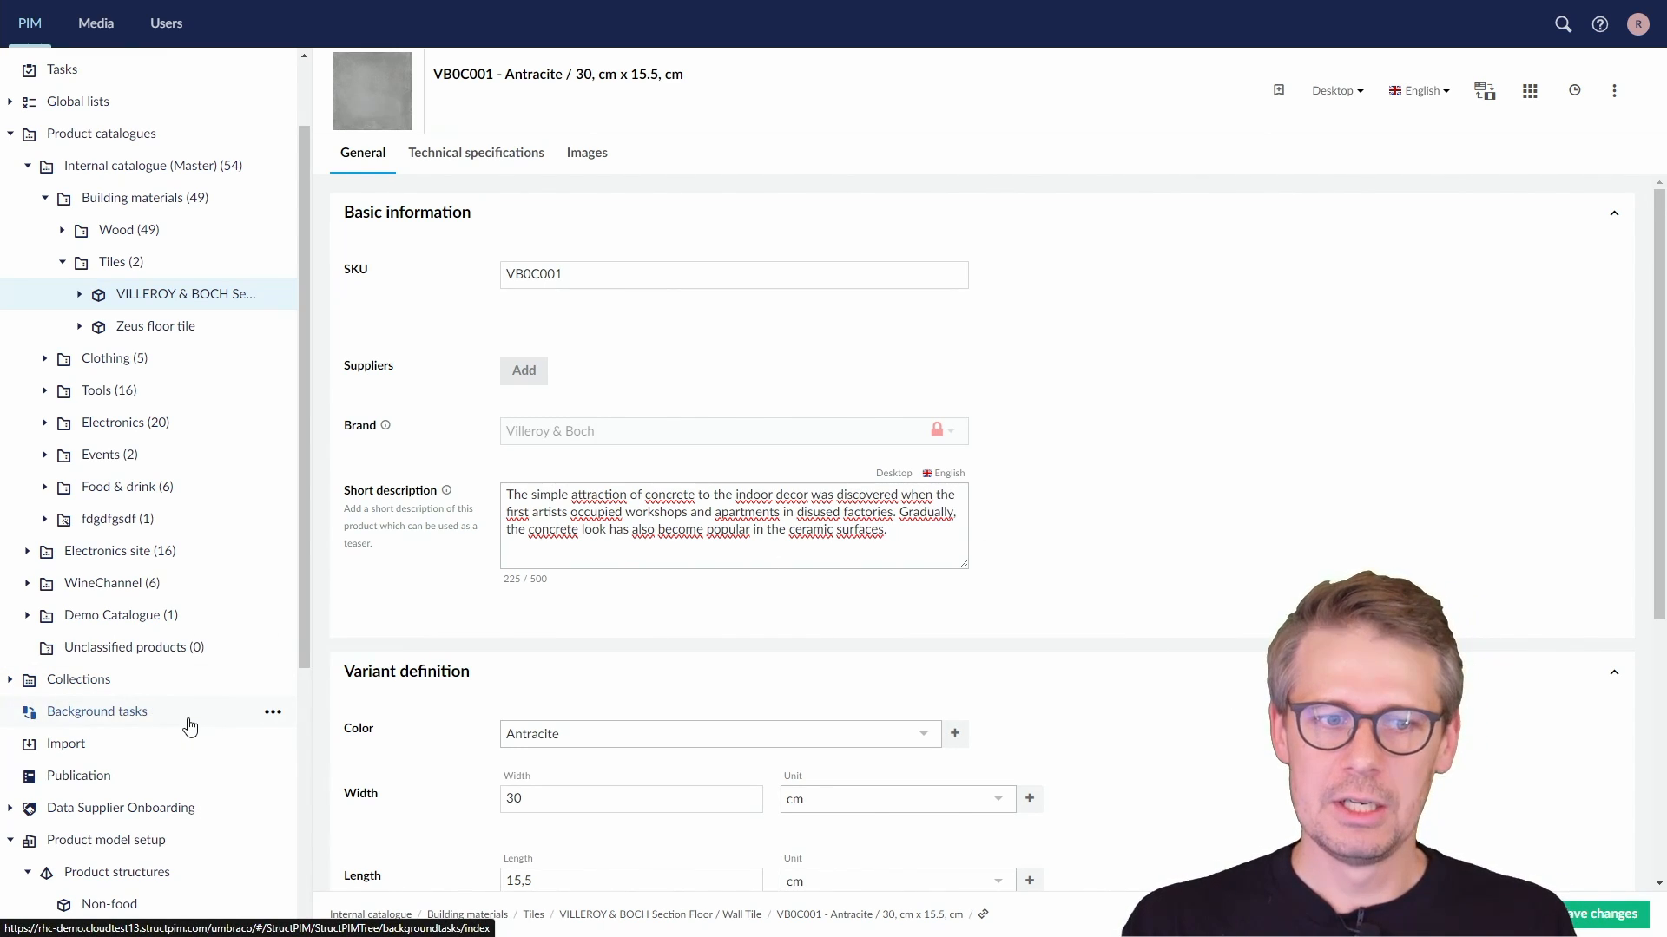
drag(19, 703, 160, 720)
key(ctrl+z)
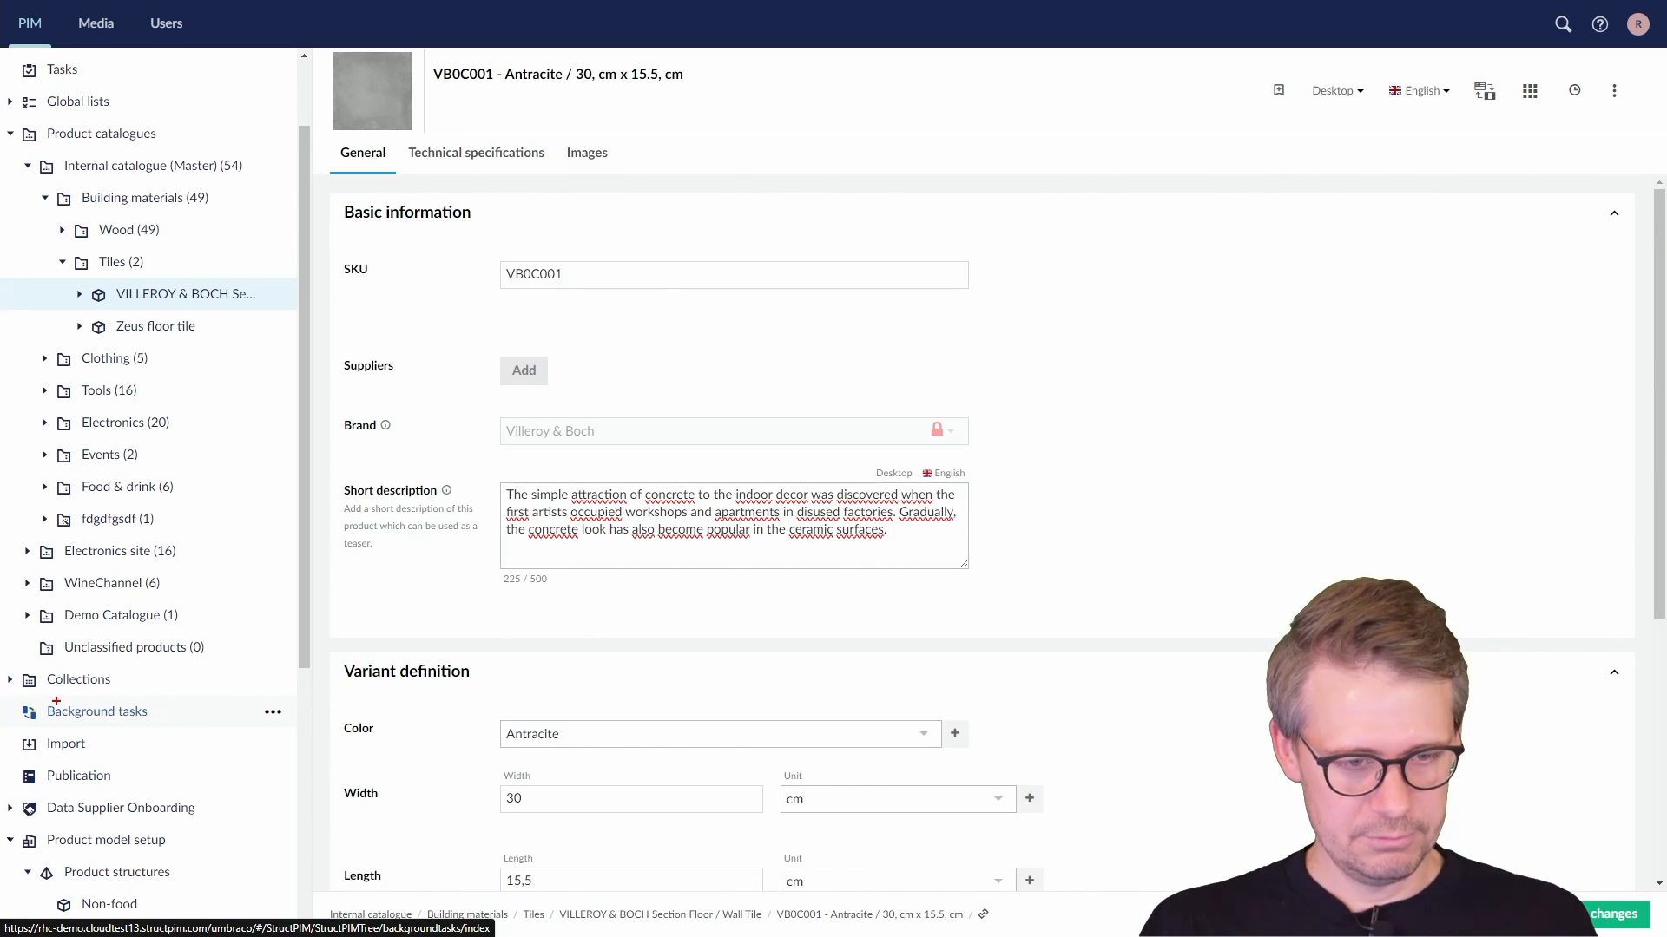
drag(12, 692, 161, 731)
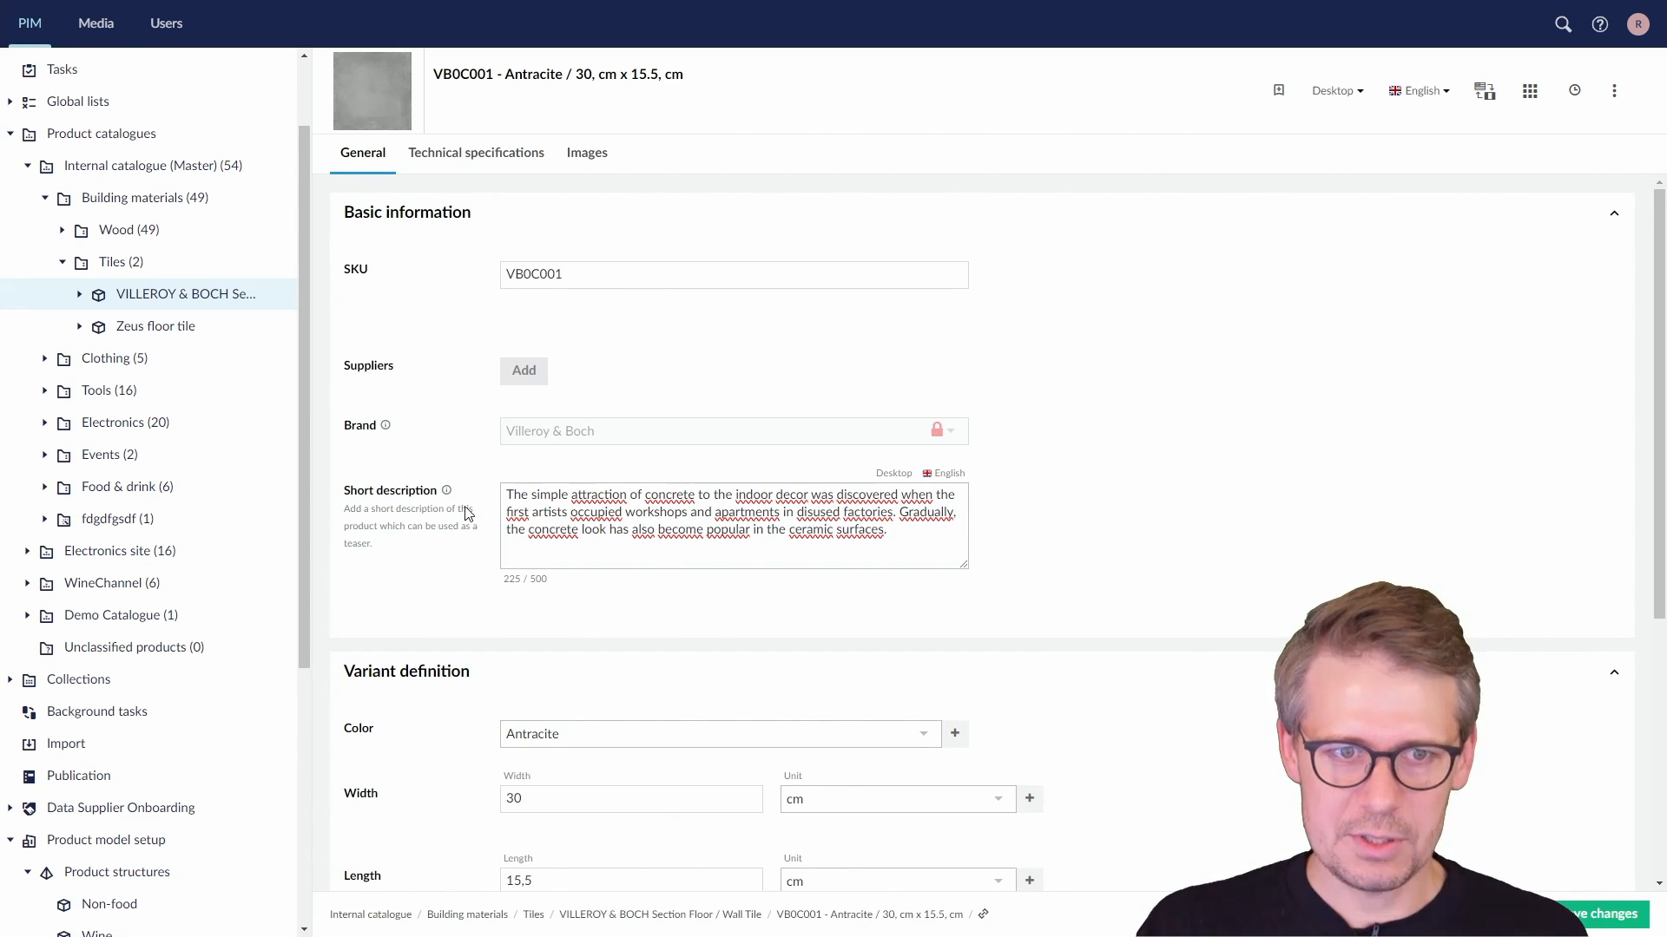
- Append "asf asf sda" to the short description of the tile product's variant 521 and save the changes
mouse_move(449, 492)
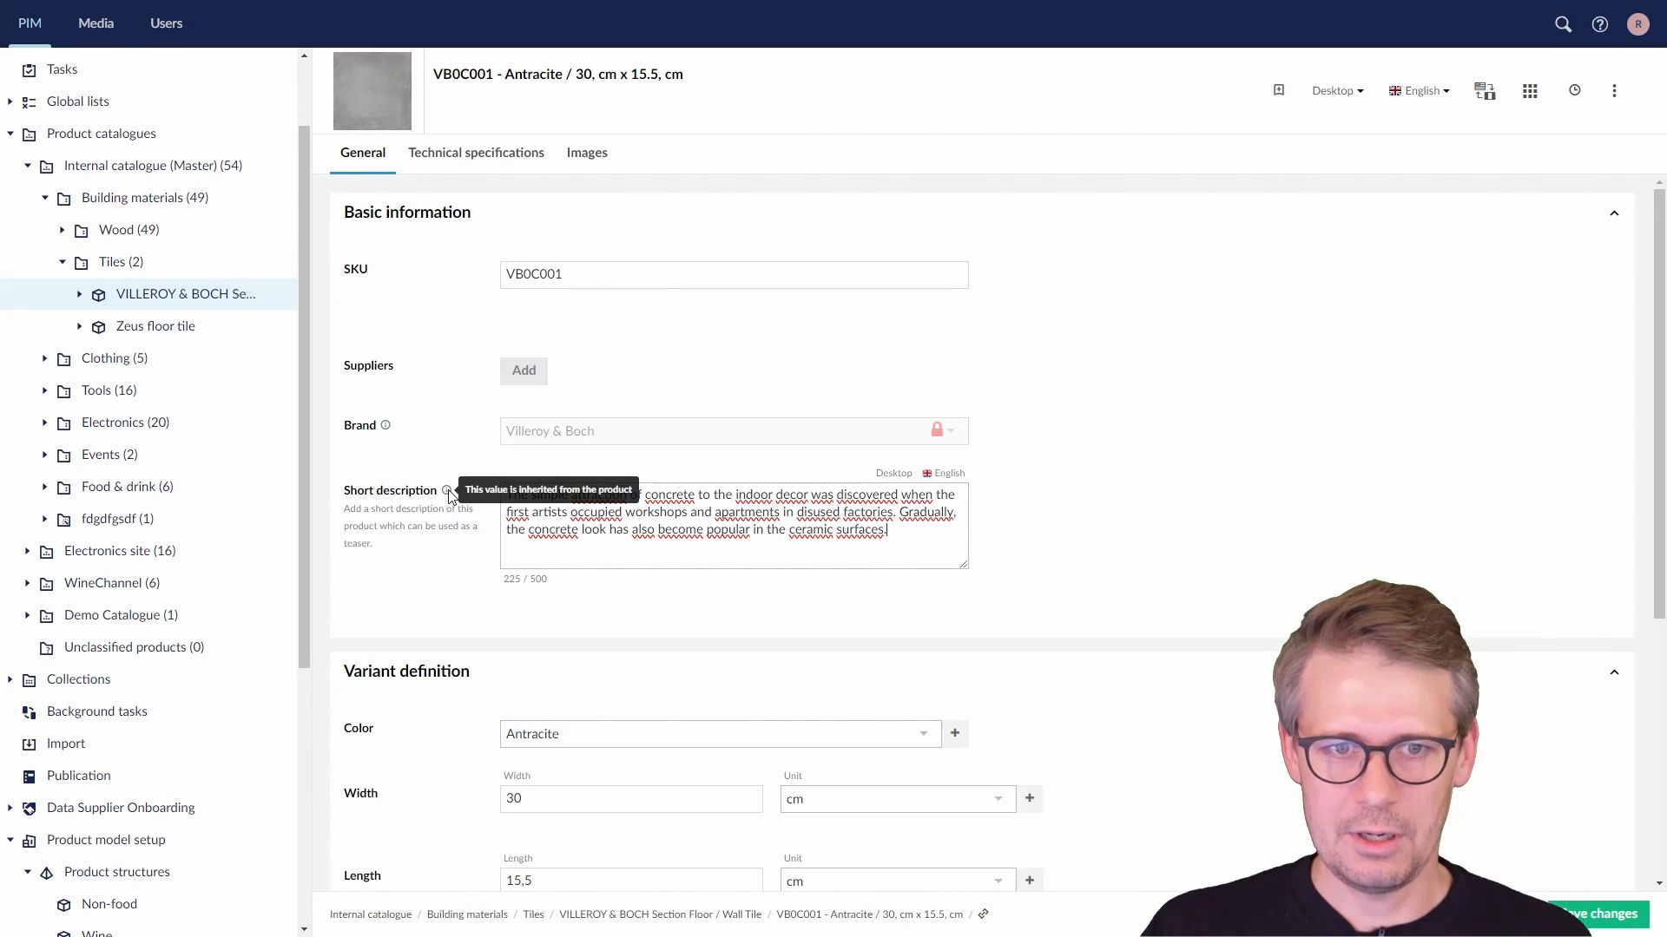
click(168, 294)
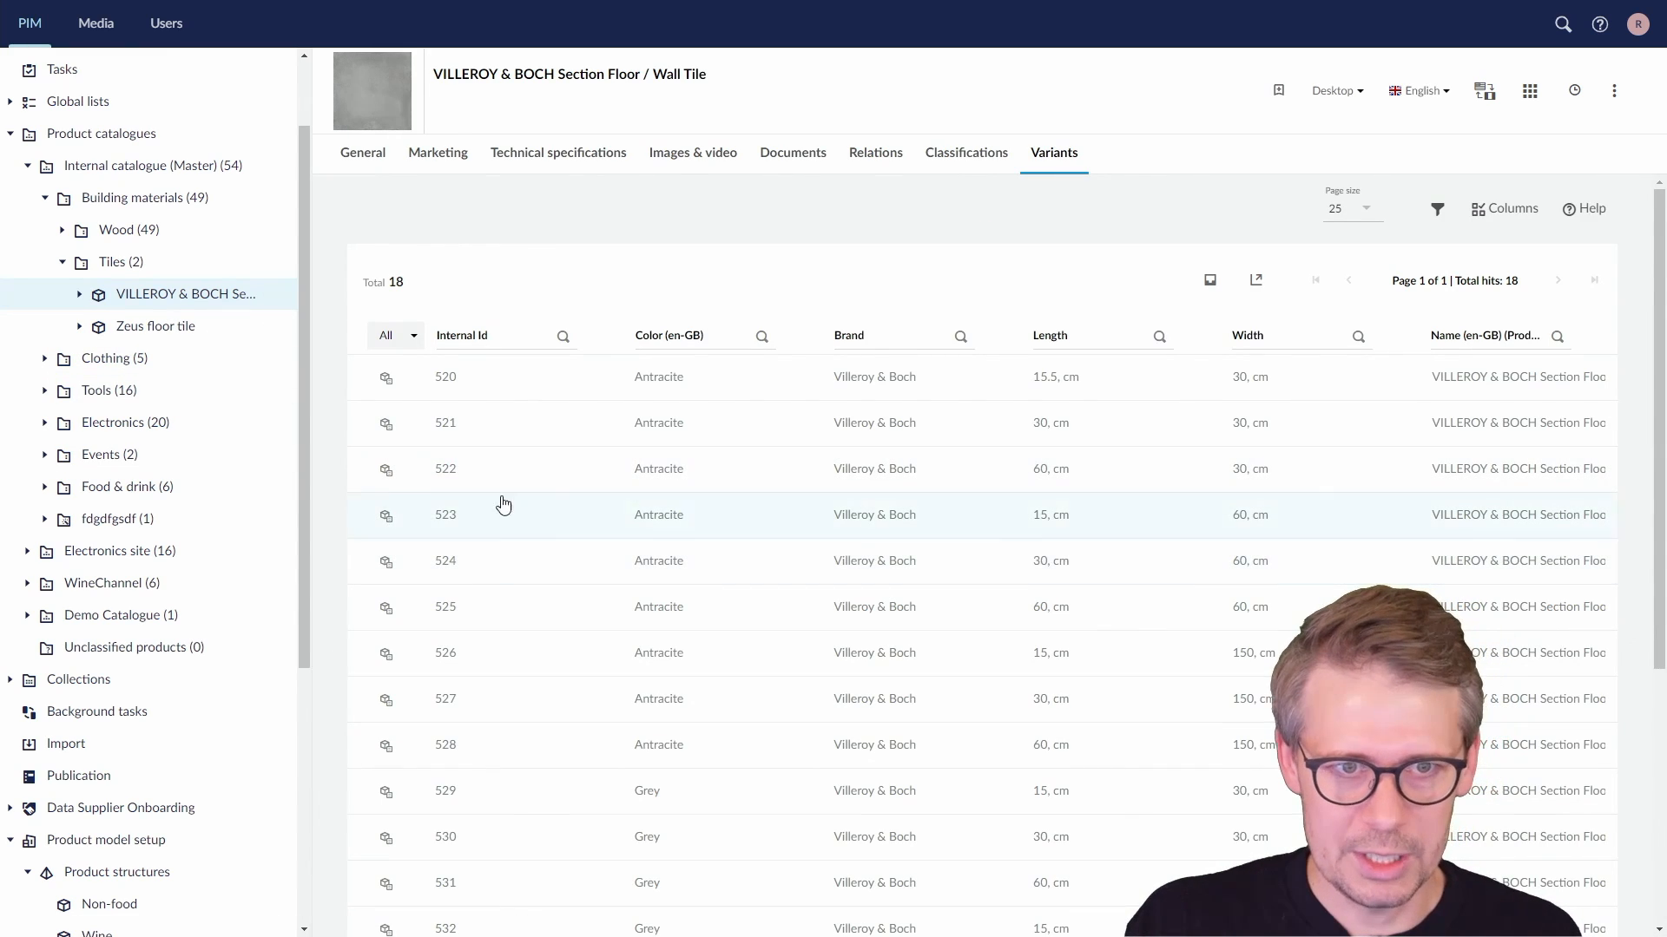
click(492, 430)
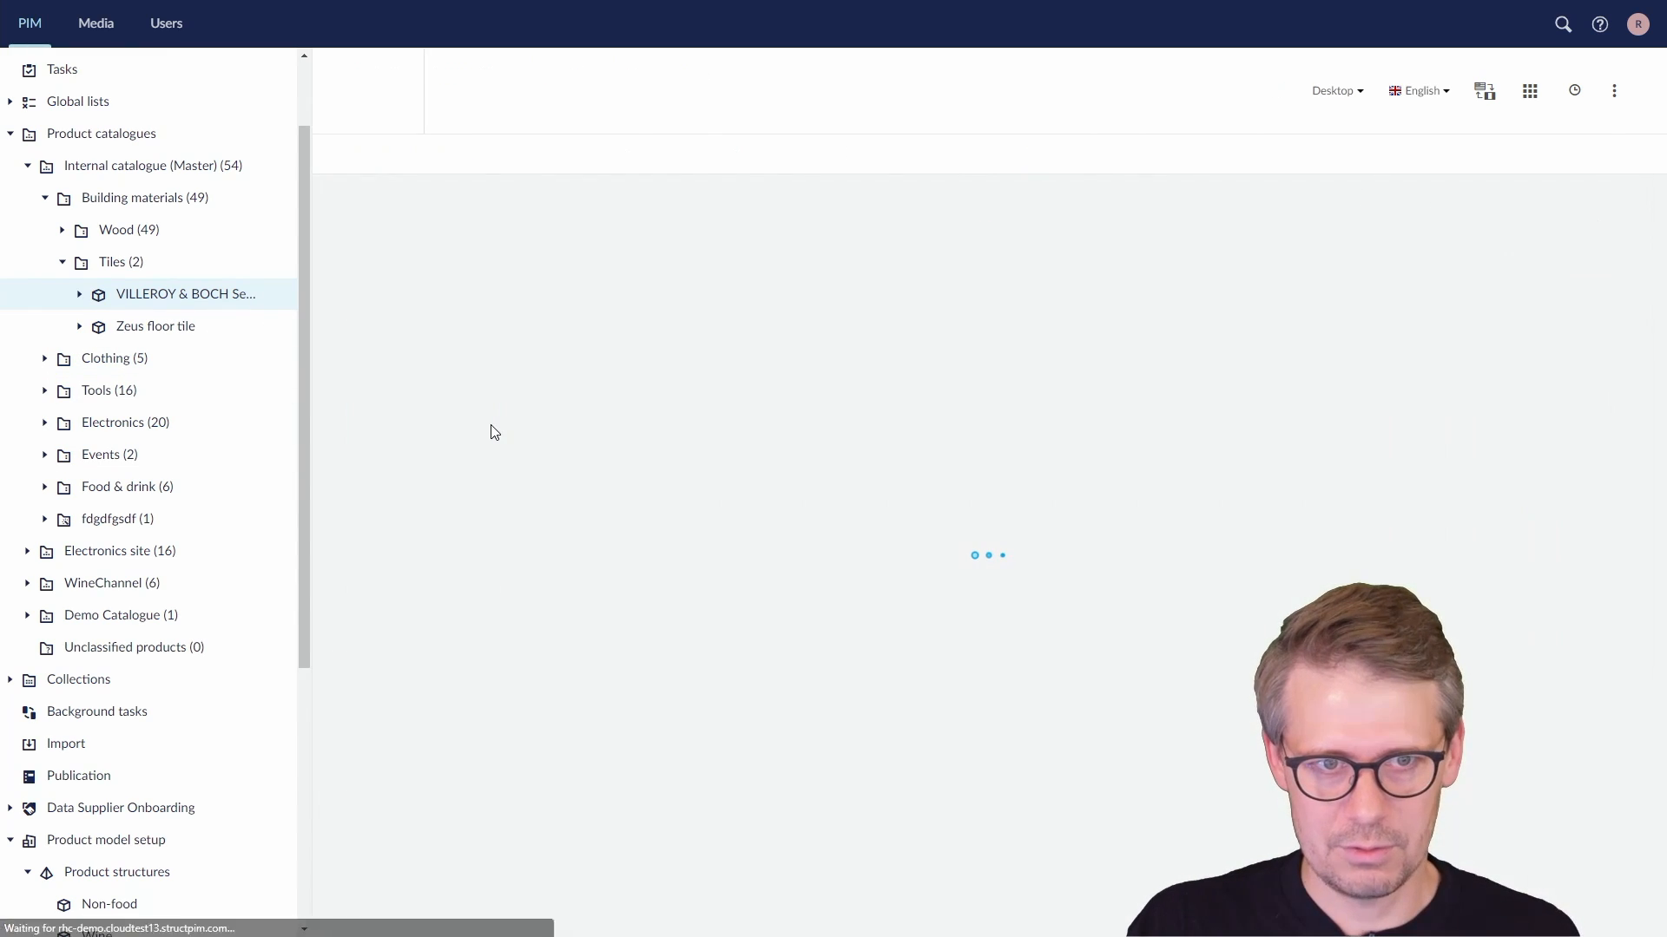
click(897, 534)
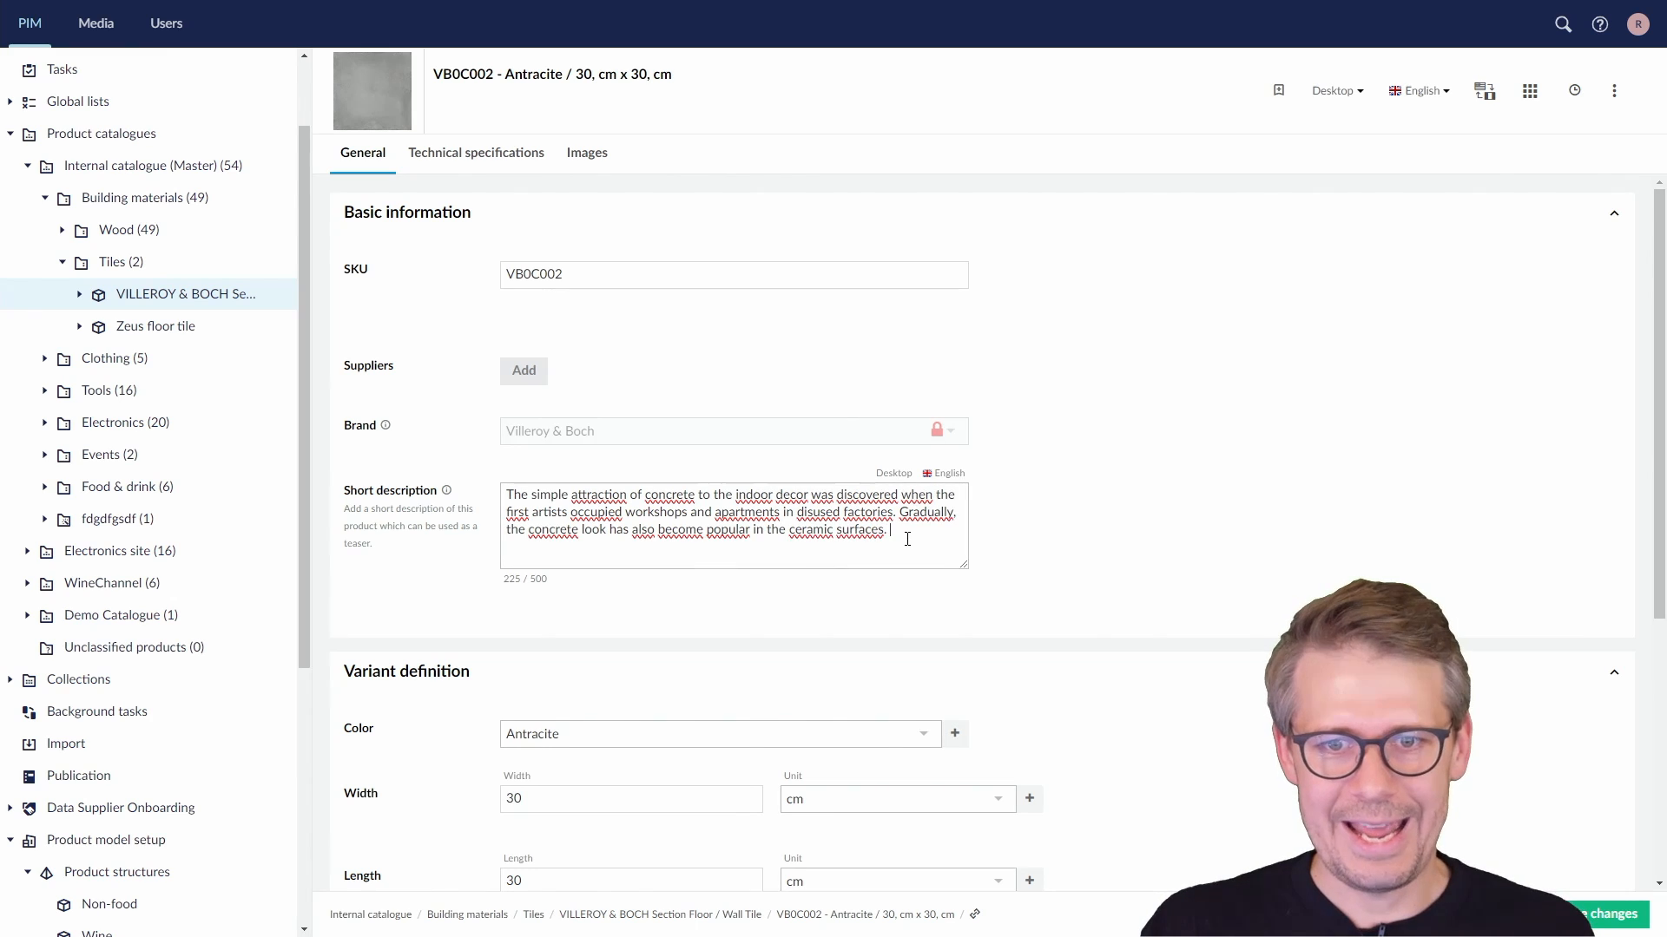
text(asf asf sda)
click(1588, 914)
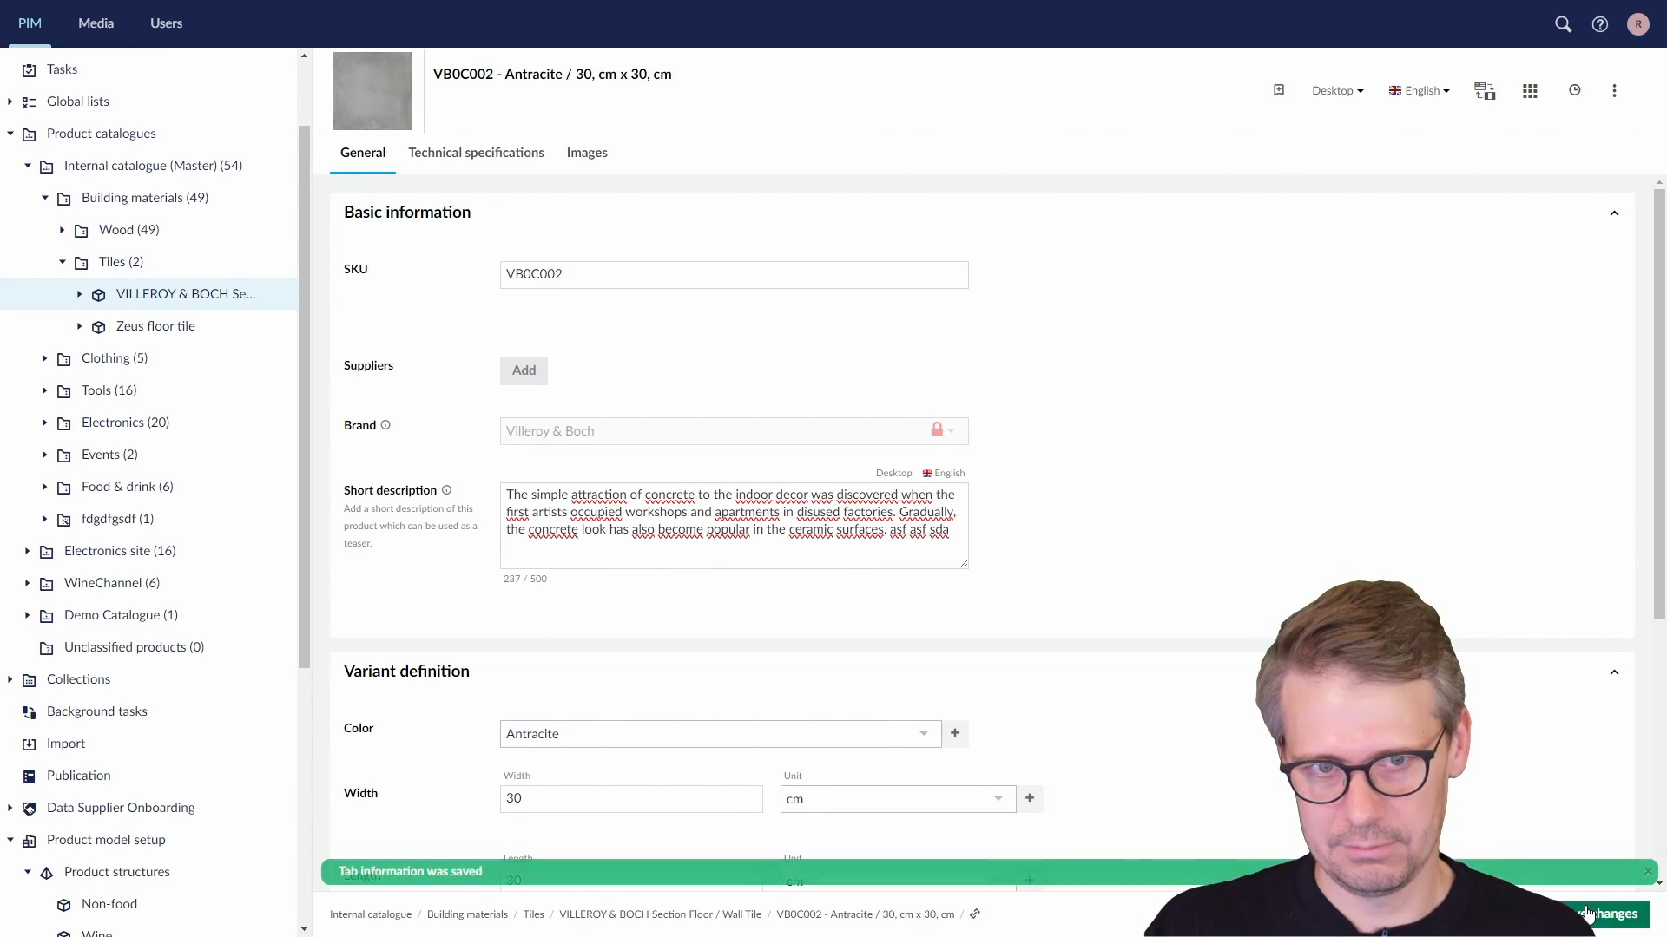
- Restore the inherited short description on variant 521 of the VILLEROY & BOCH Section Floor / Wall Tile product and save the changes
click(143, 293)
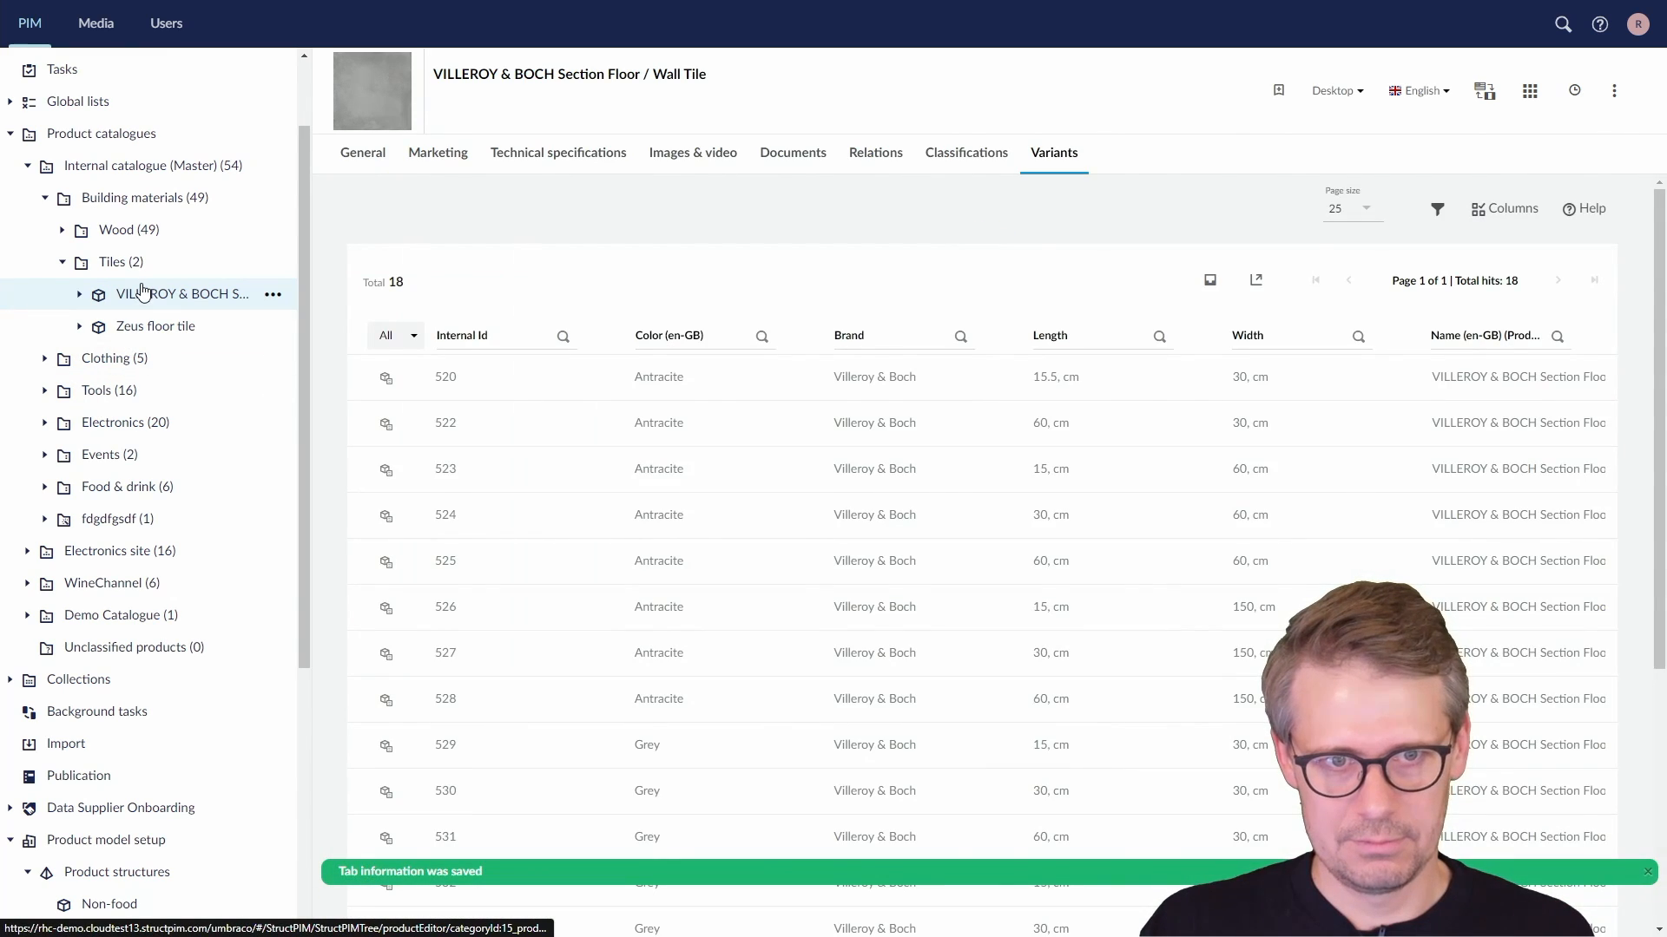
scroll(495, 469, down, 5)
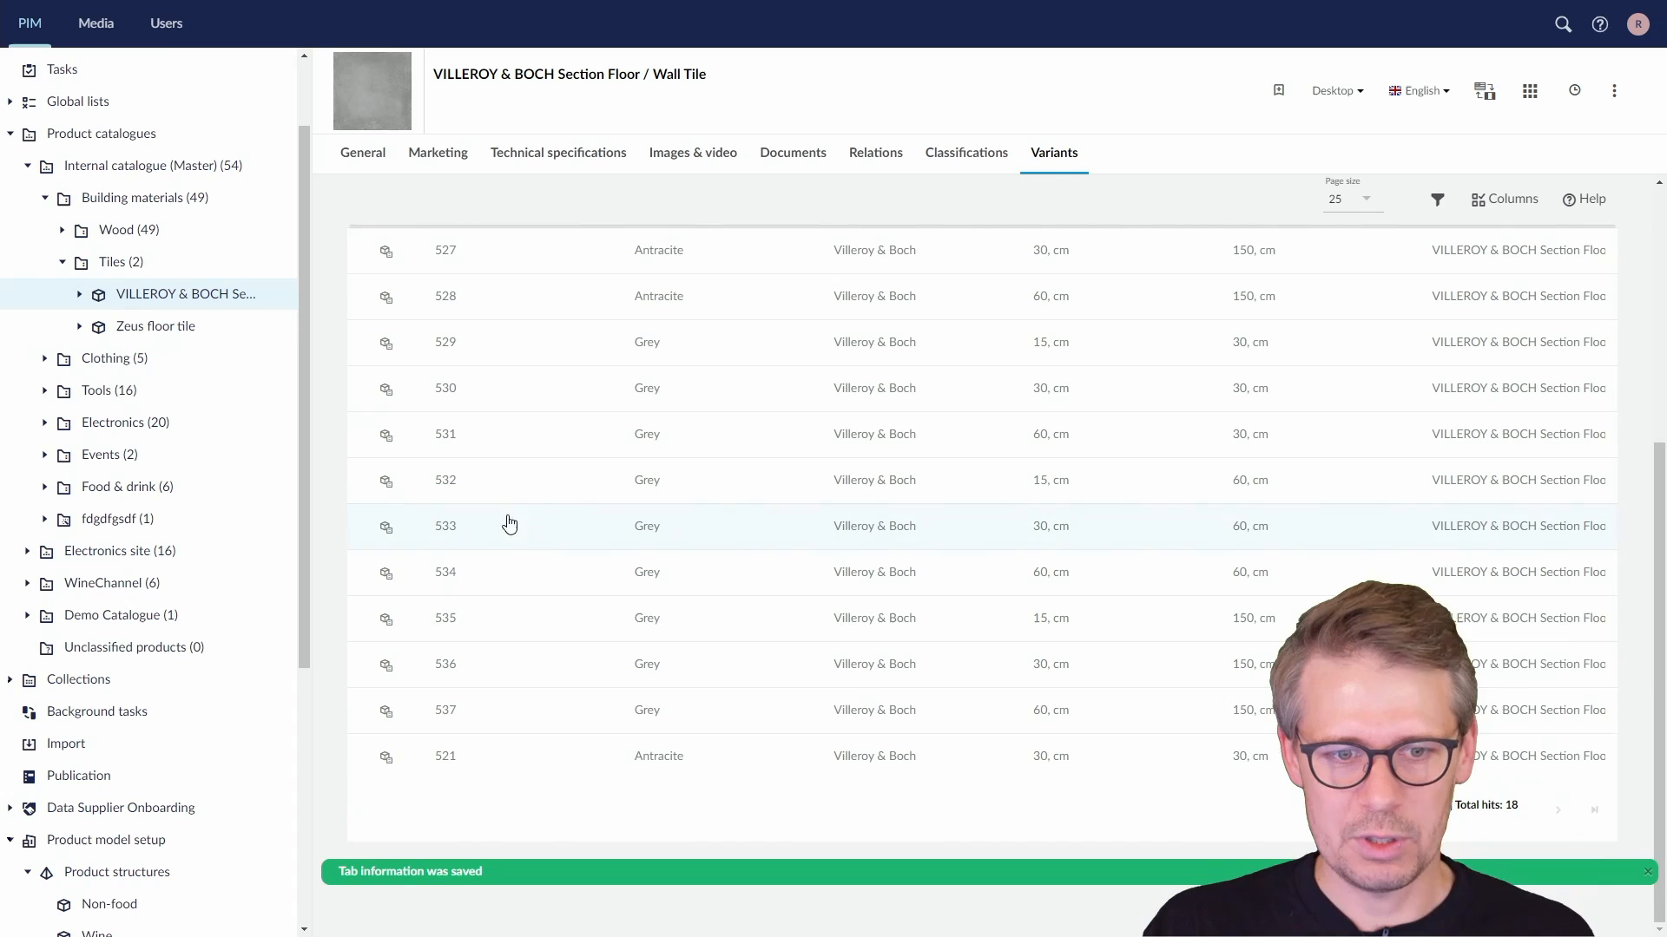
click(522, 760)
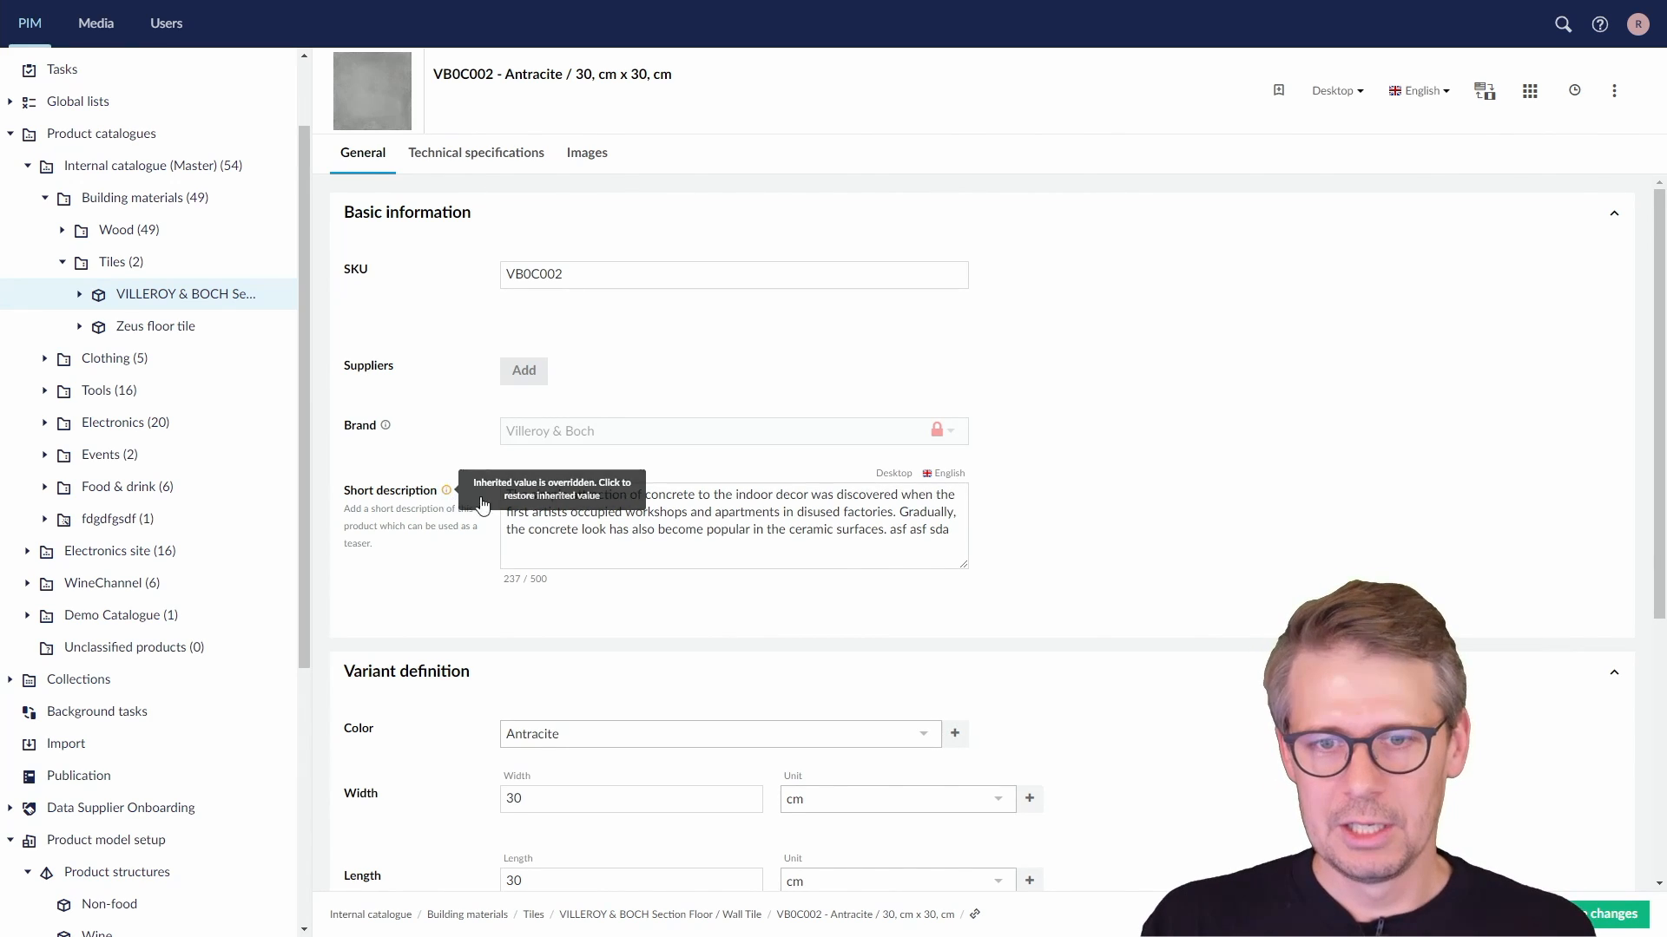
drag(950, 537, 854, 531)
click(852, 532)
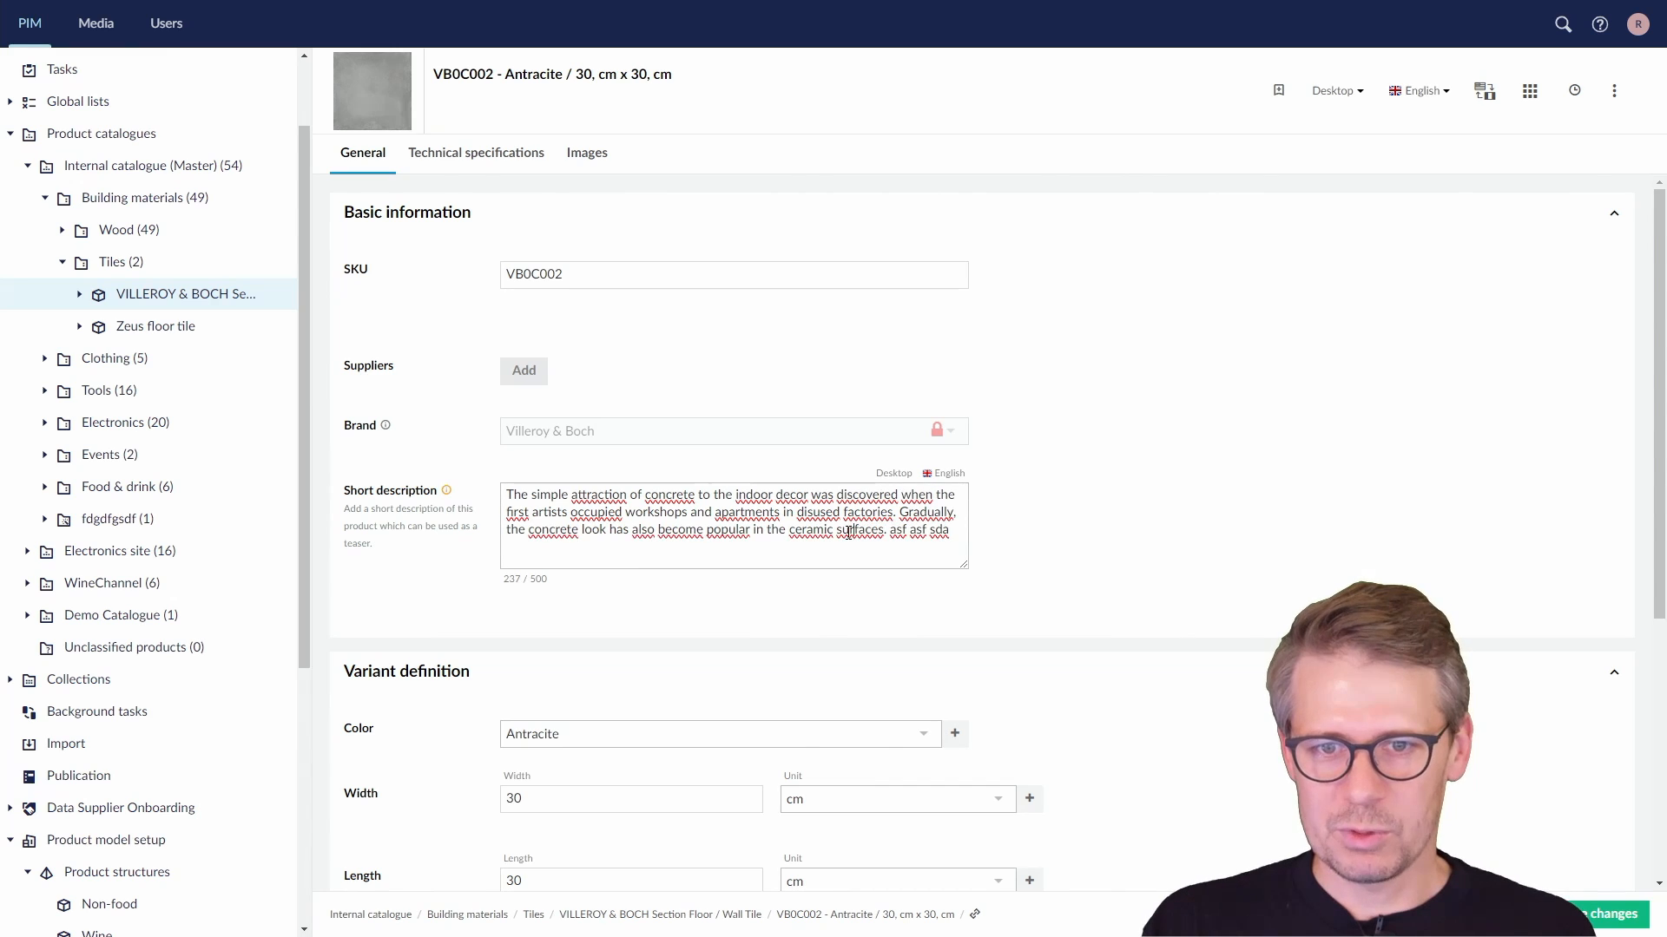
click(447, 495)
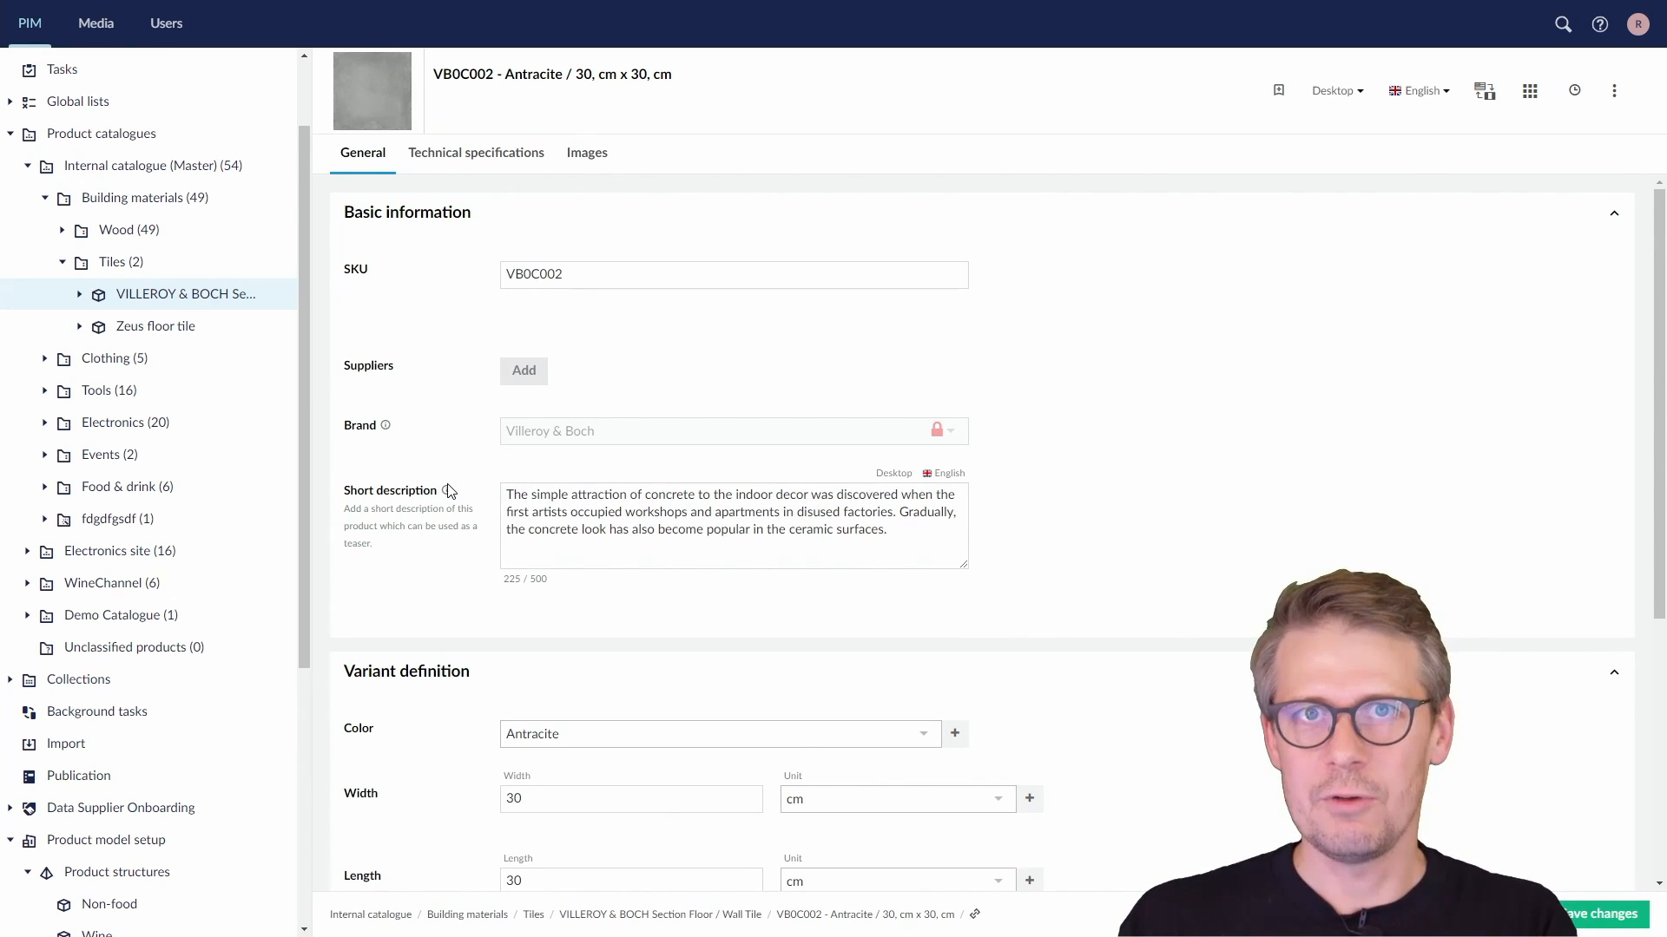
click(1611, 909)
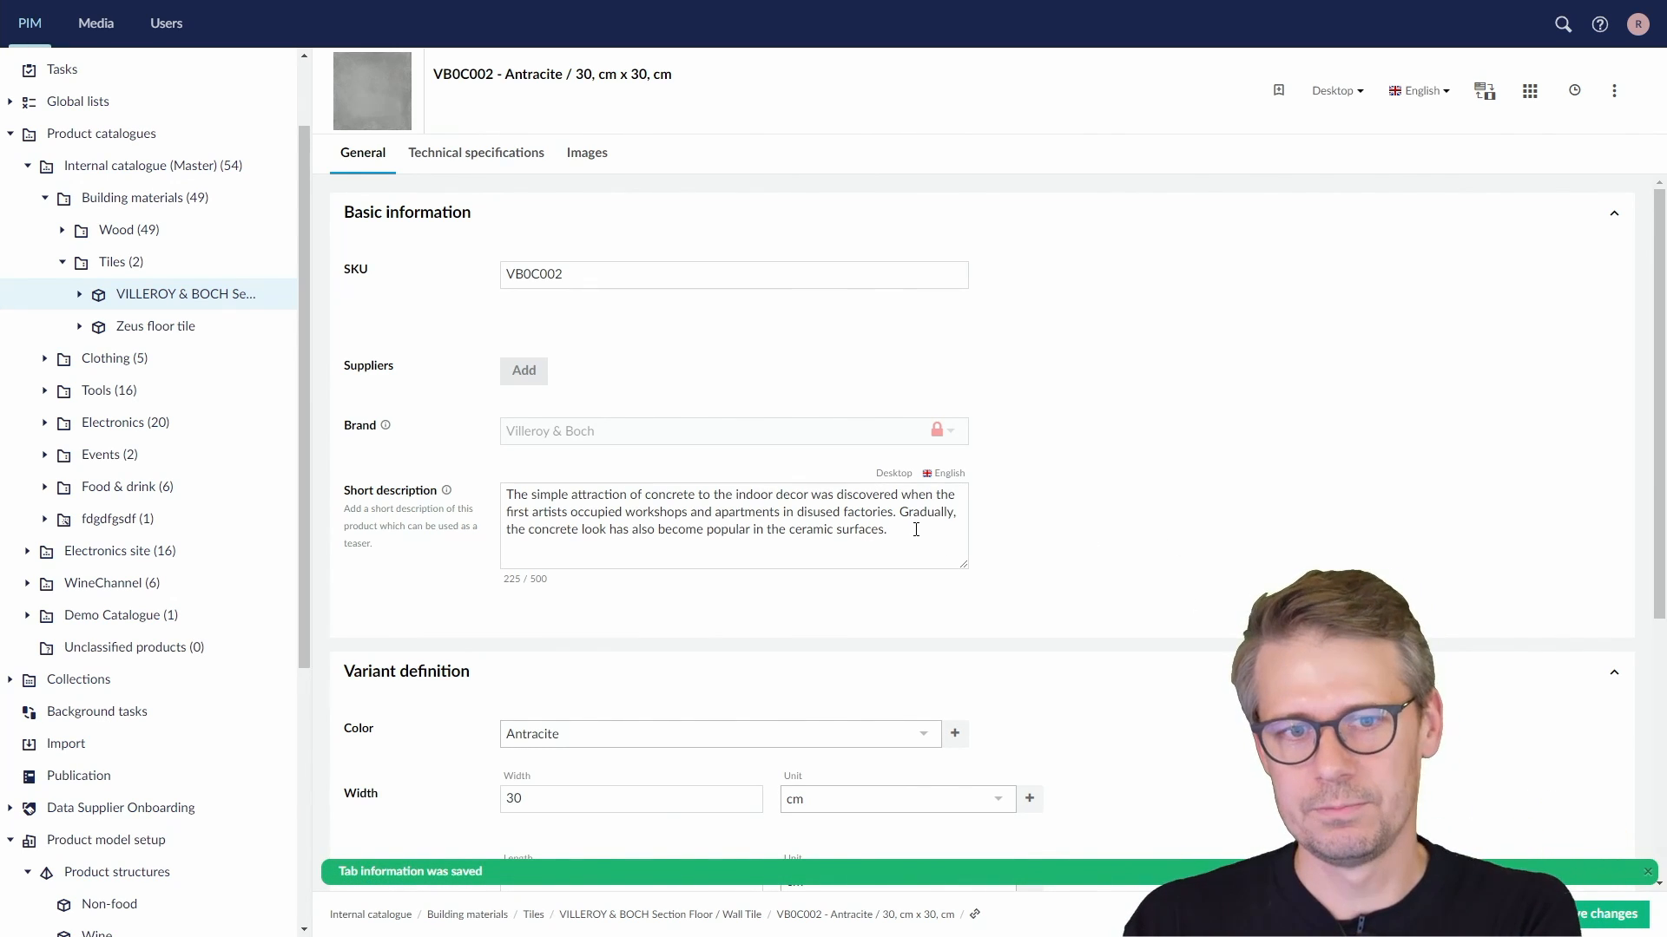
- Append "sfgsfg fg fgfg fd" to the short description of the VILLEROY & BOCH tile product itself and save the changes
click(734, 915)
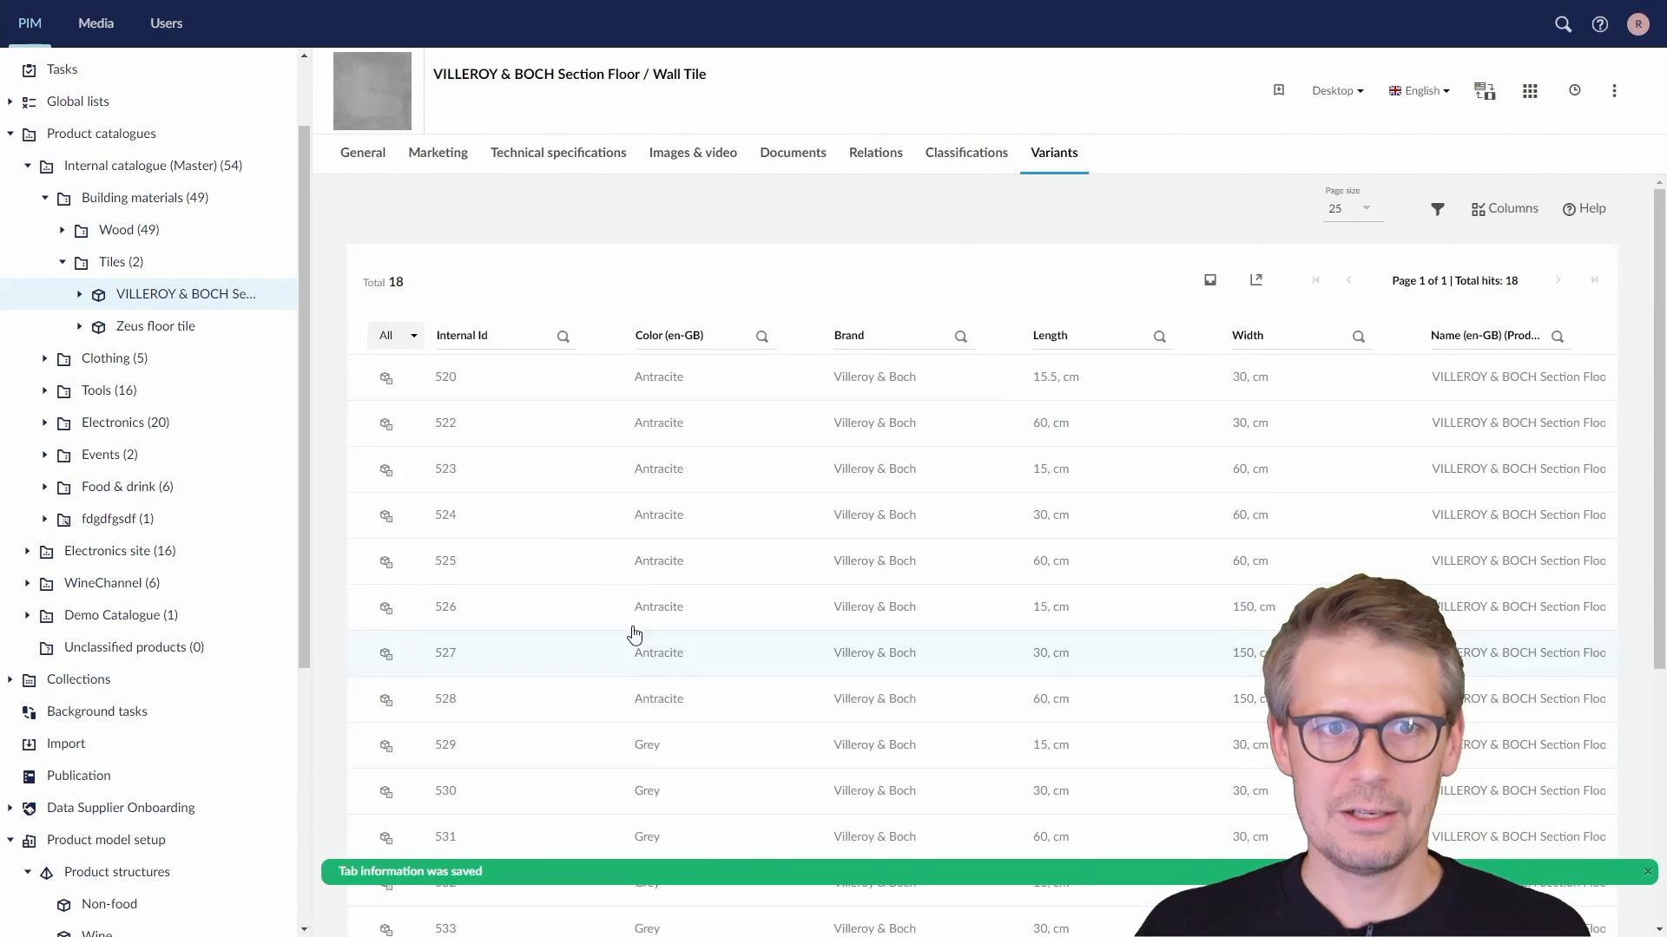
click(423, 158)
click(931, 417)
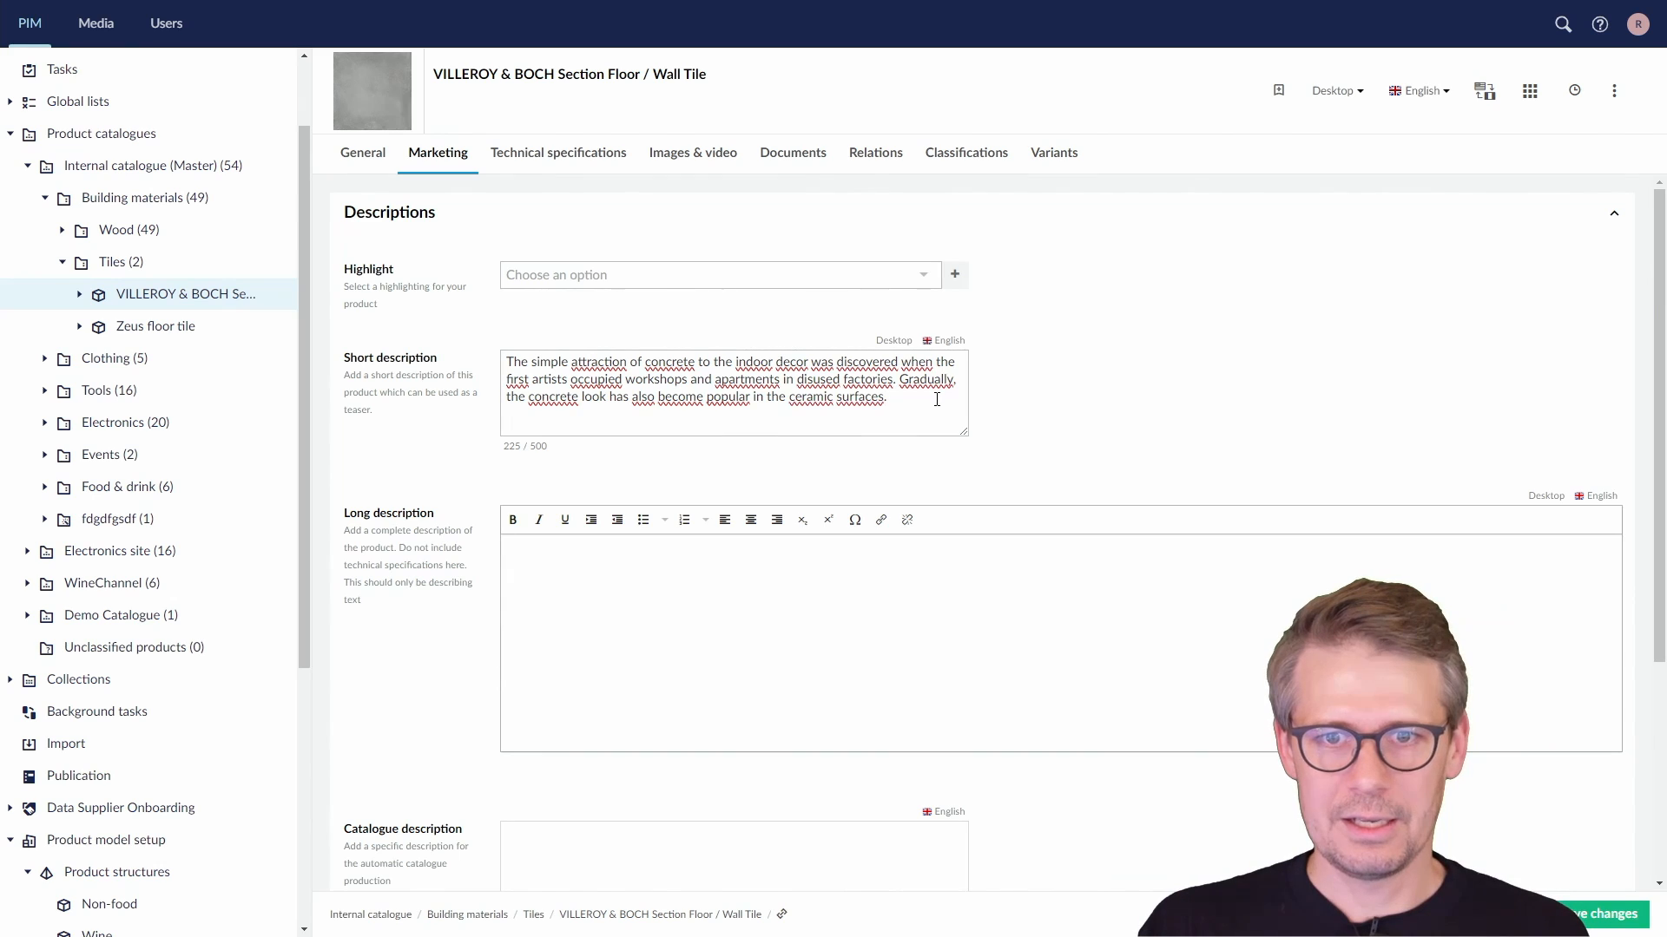
text(sfgsfg fg fgfg fd)
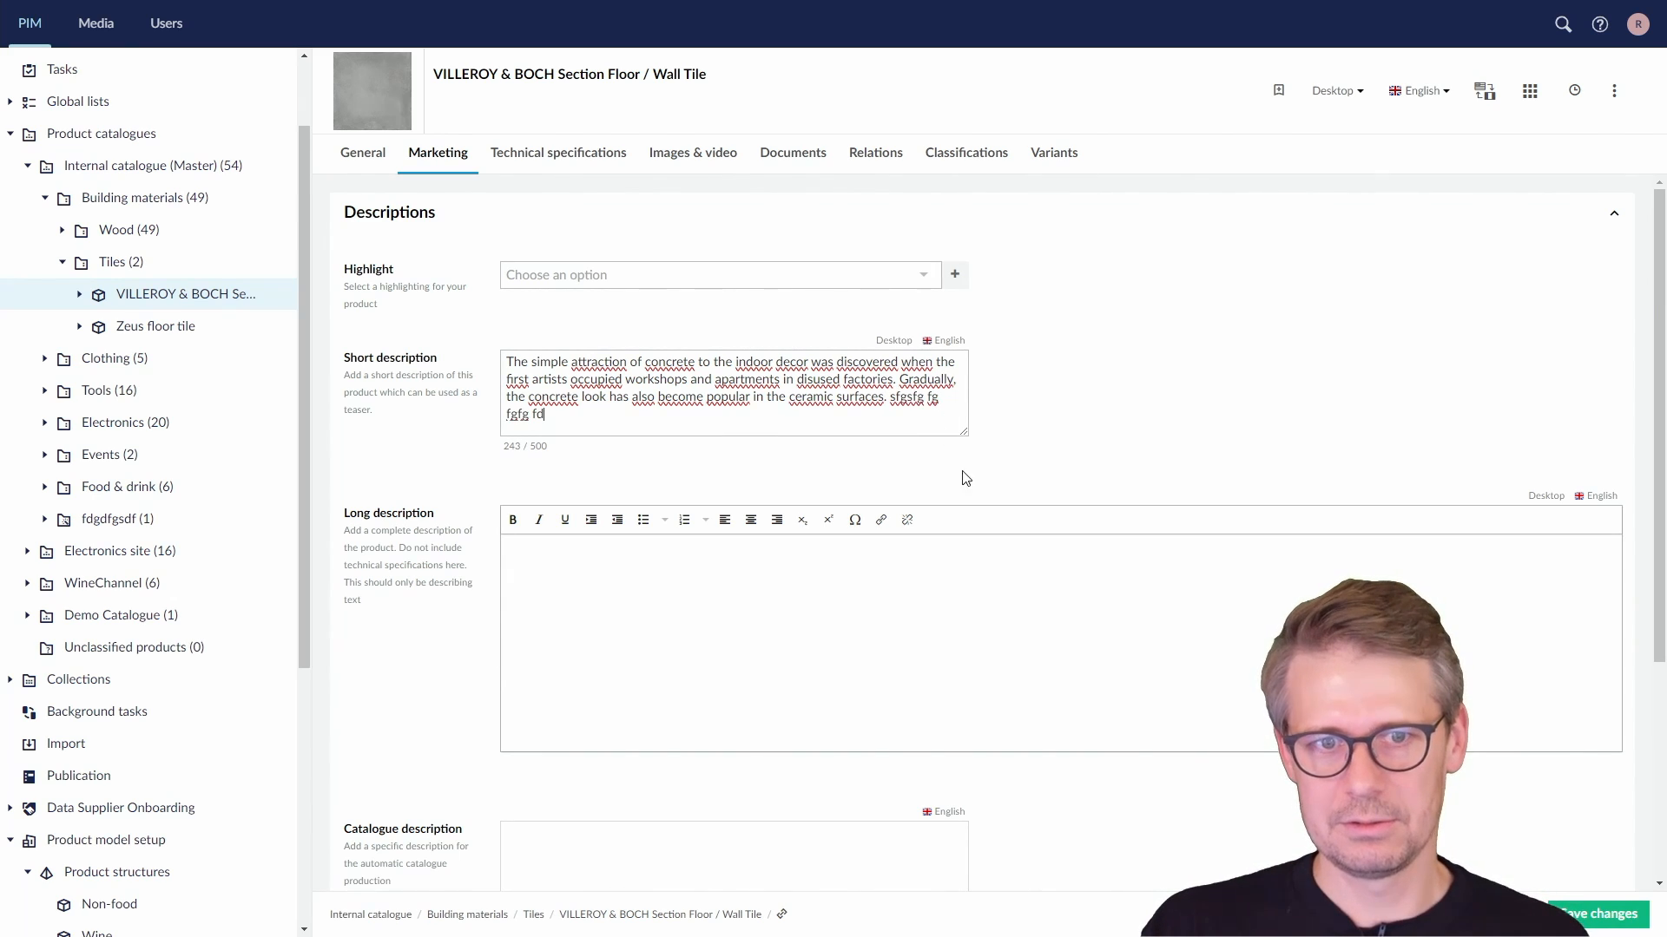
click(1609, 925)
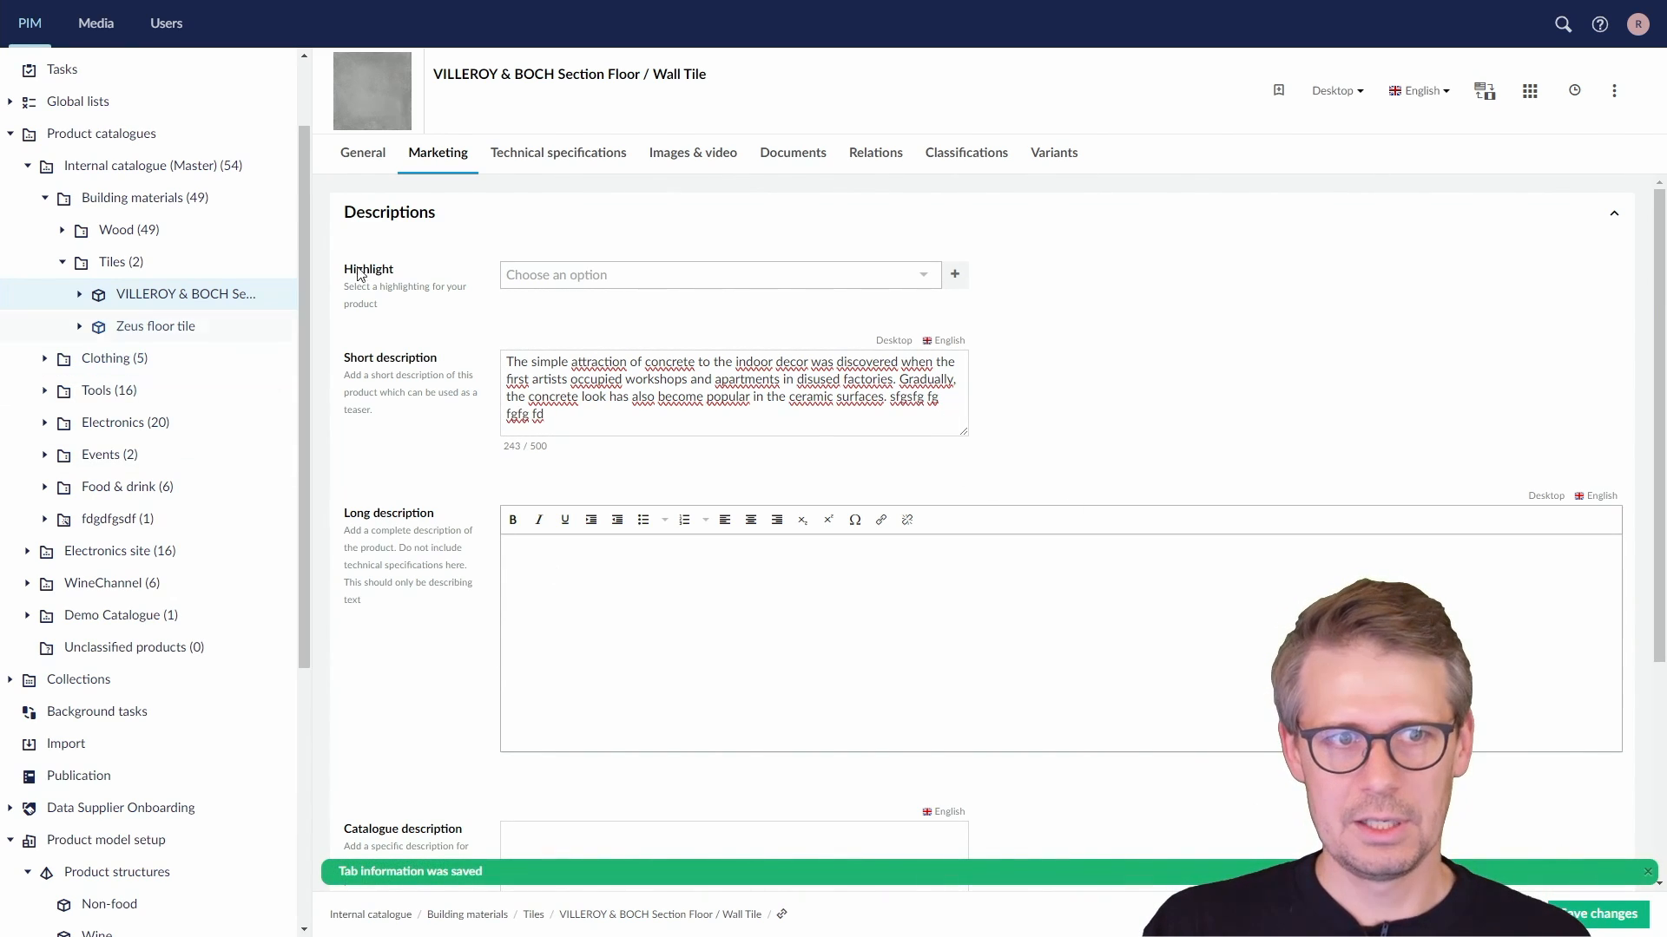
- Check the short description on the tile product's variant 520 for the text appended at product level
click(1052, 154)
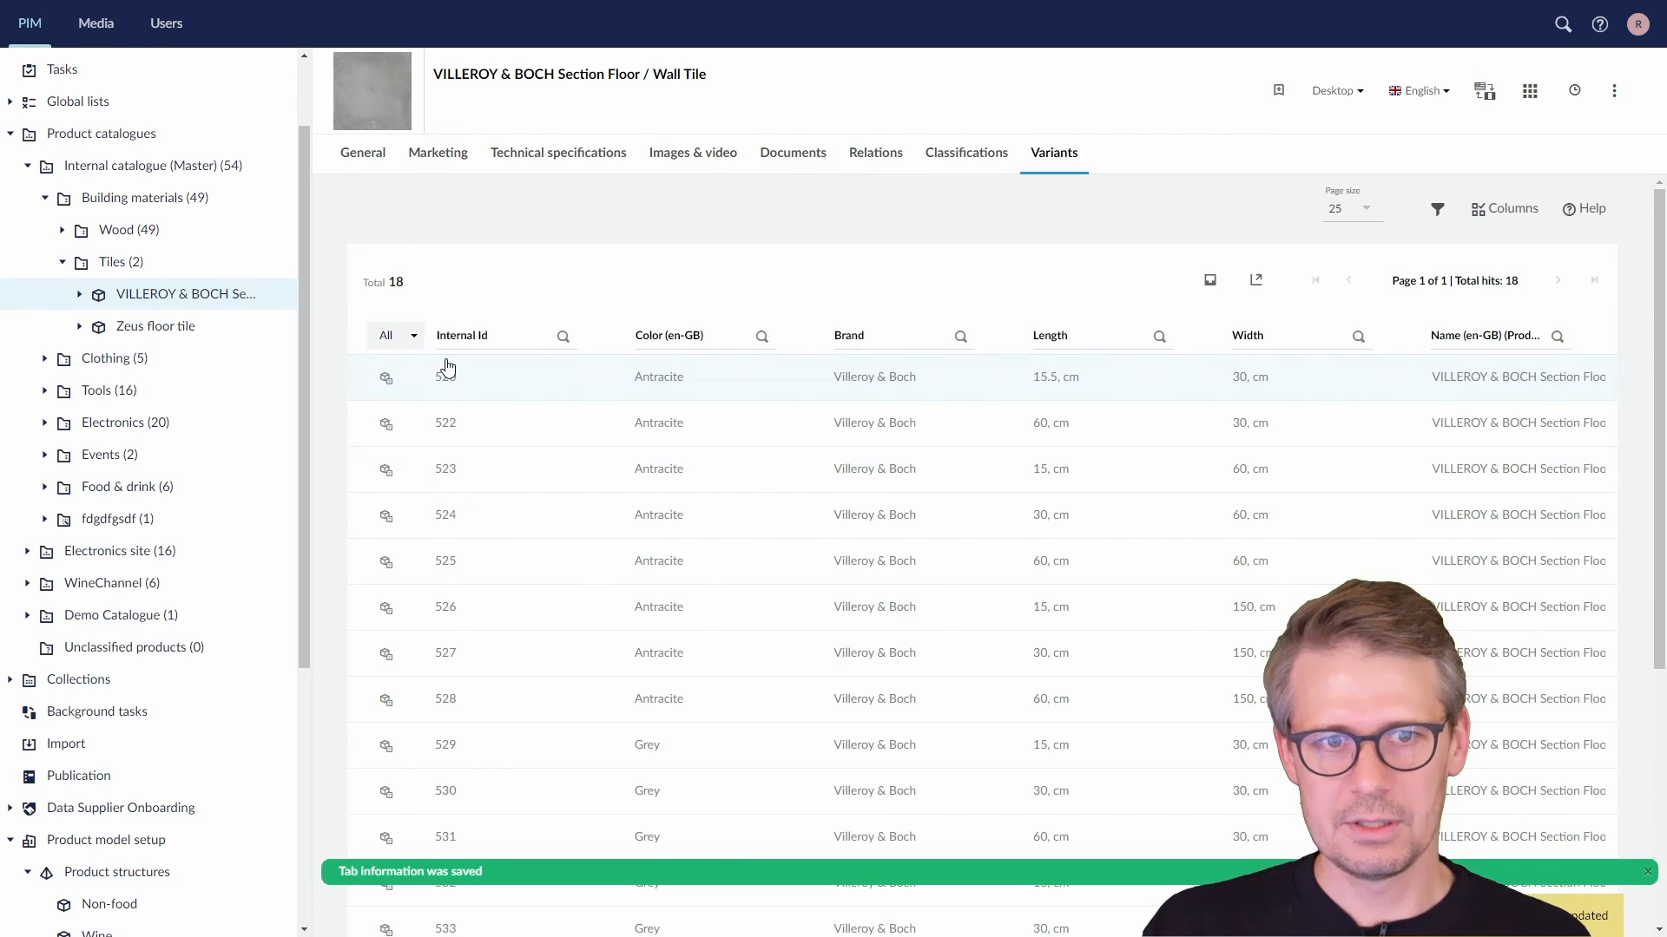
click(445, 382)
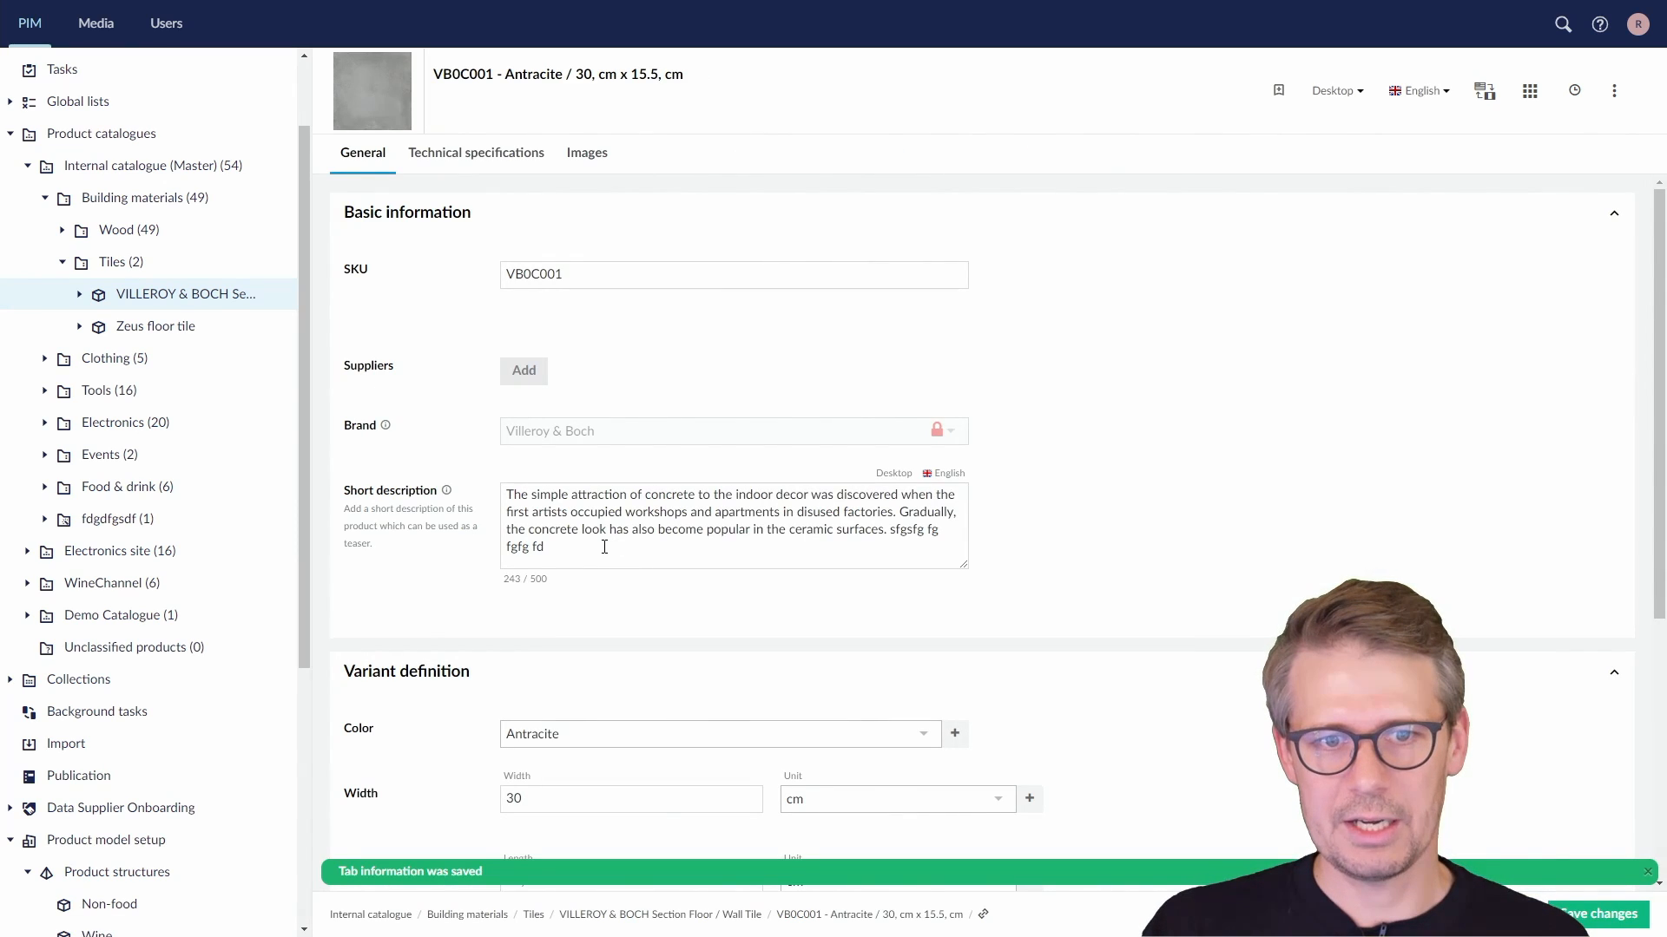
drag(604, 547, 901, 531)
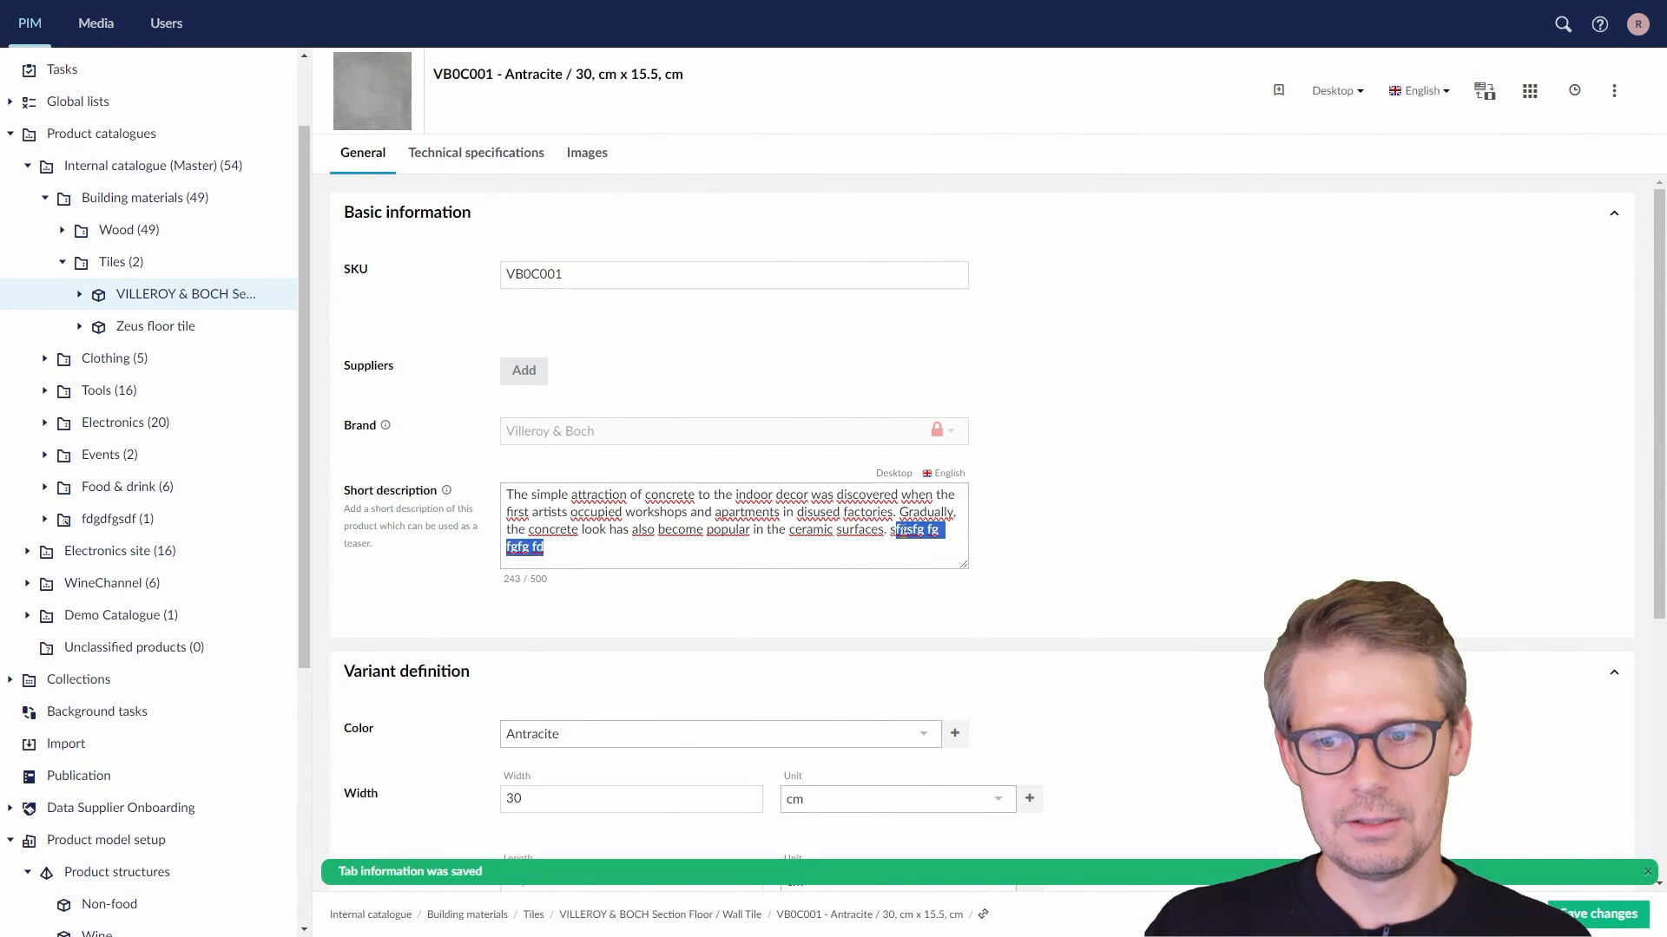
- Remove the appended "sfgsfg fg fgfg fd" from the tile product's short description, save, and recheck the short description on variant 520
click(163, 304)
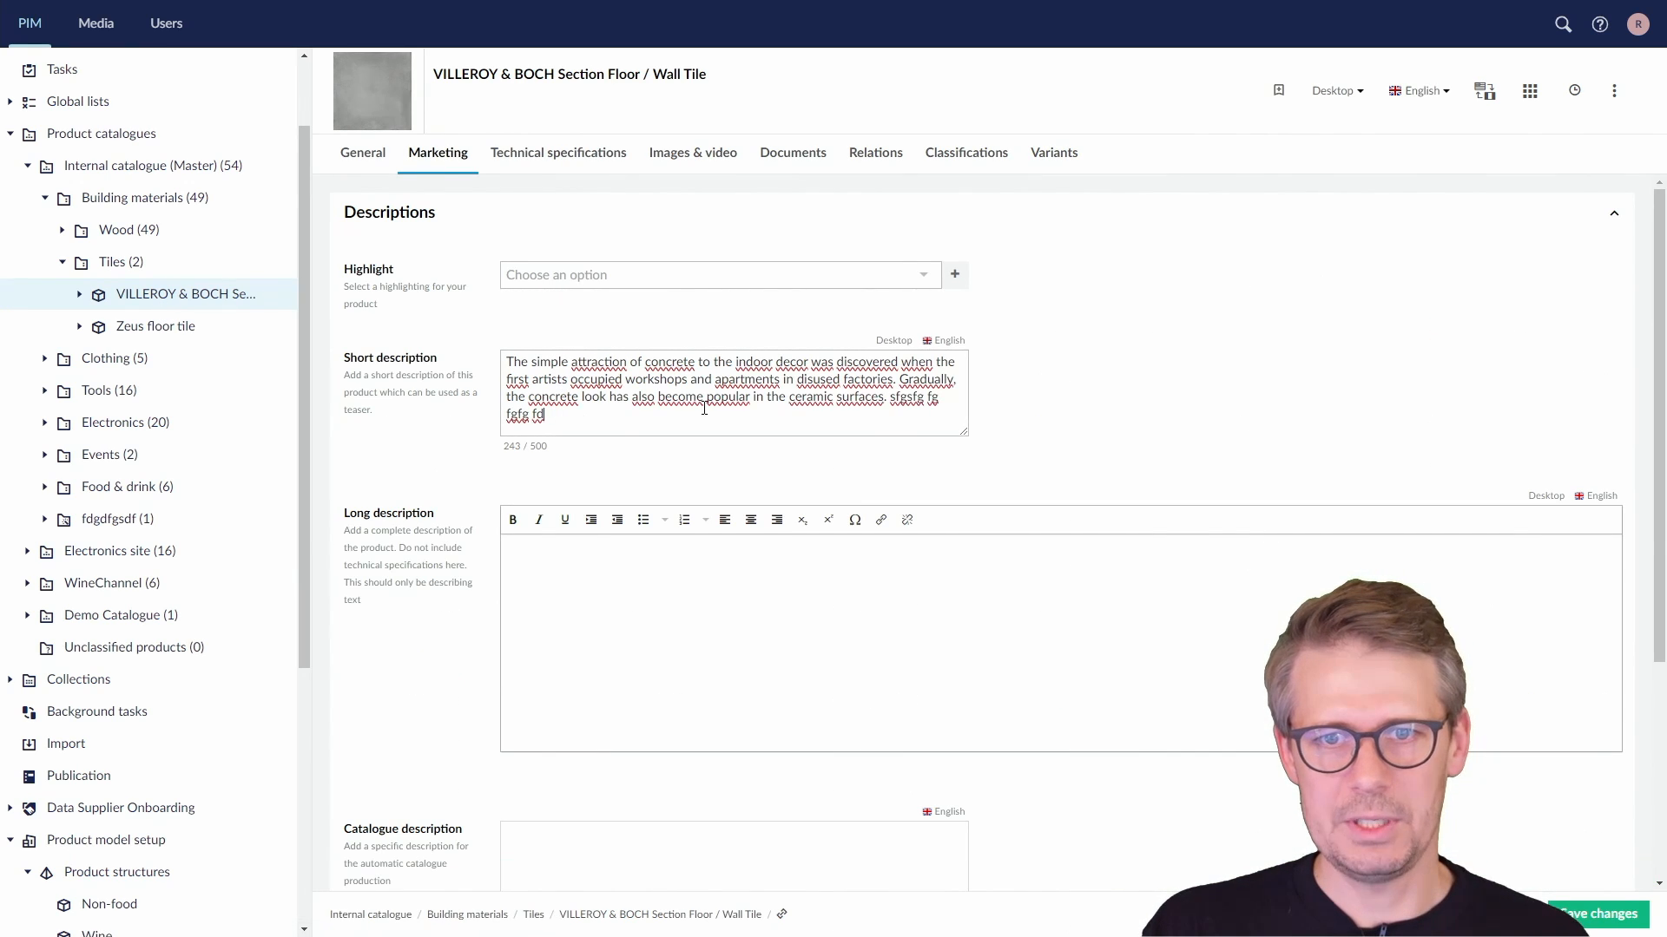
drag(704, 408, 892, 399)
key(BackSpace)
key(BackSpace)
key(BackSpace)
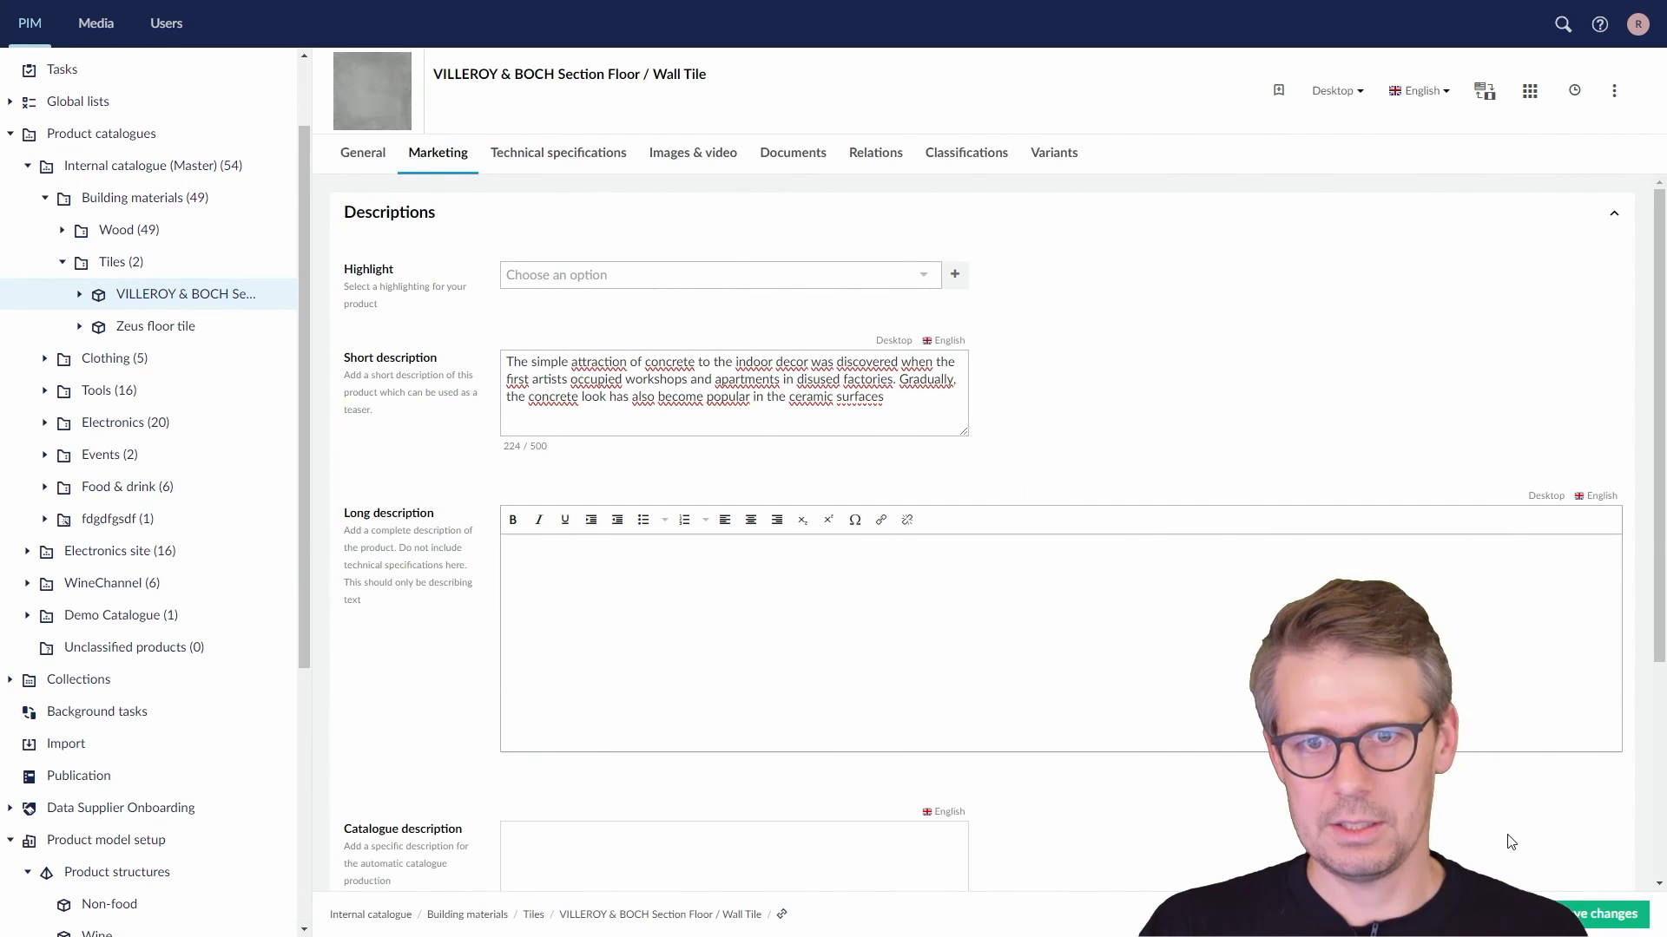
text(.)
click(1597, 913)
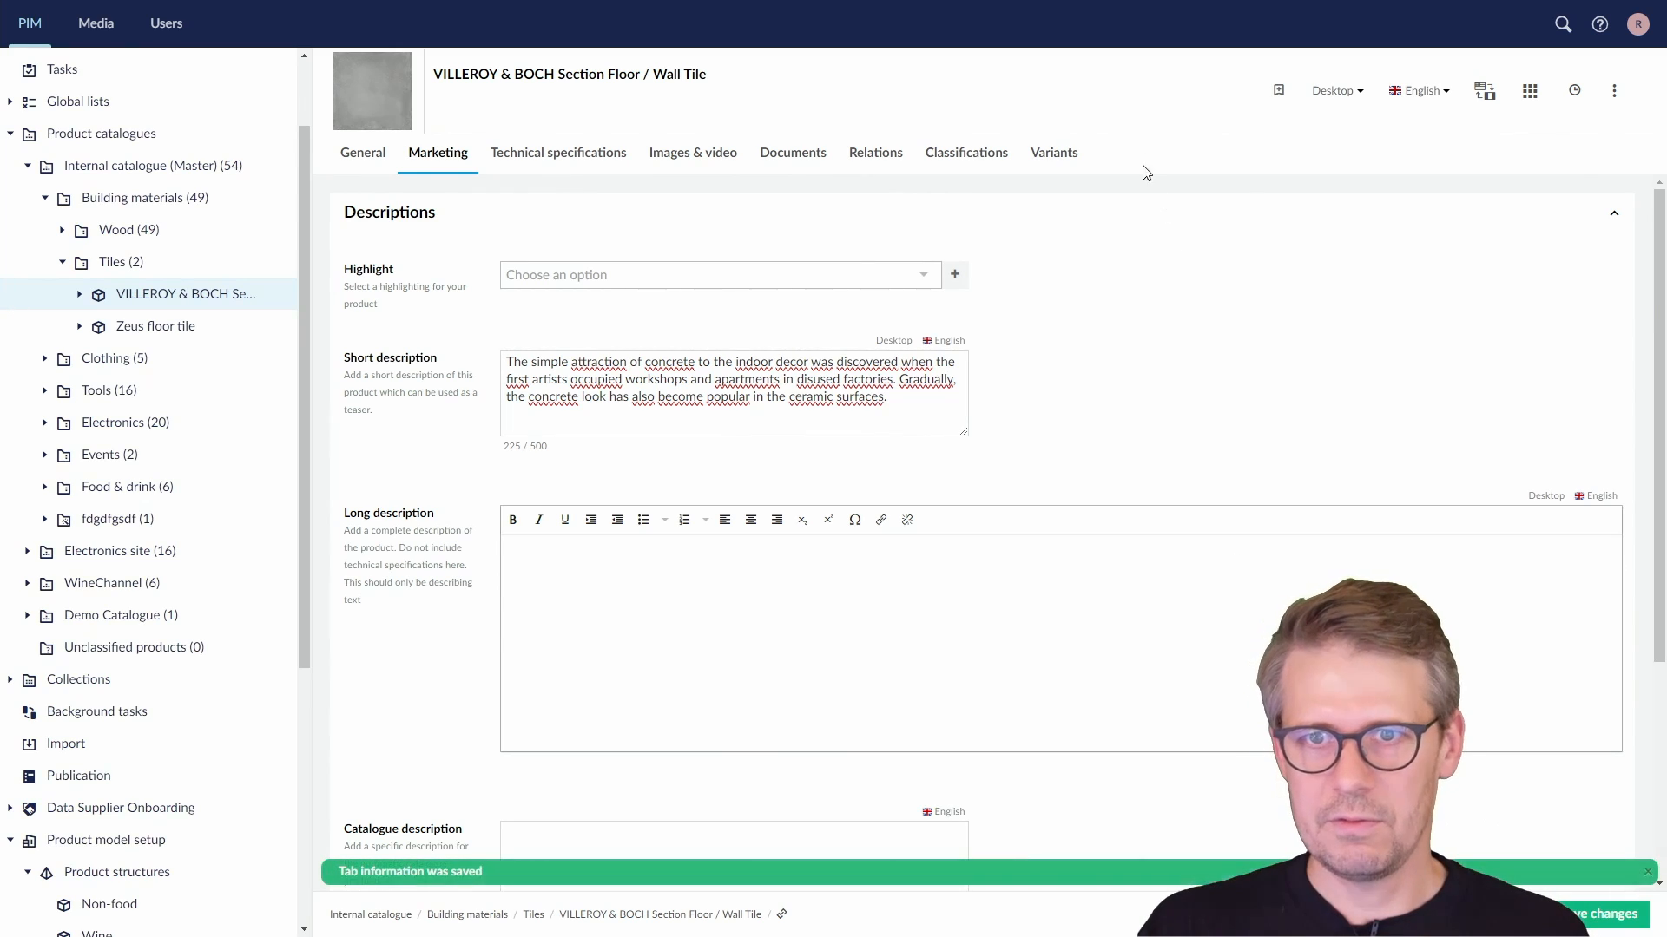
click(1054, 169)
click(498, 421)
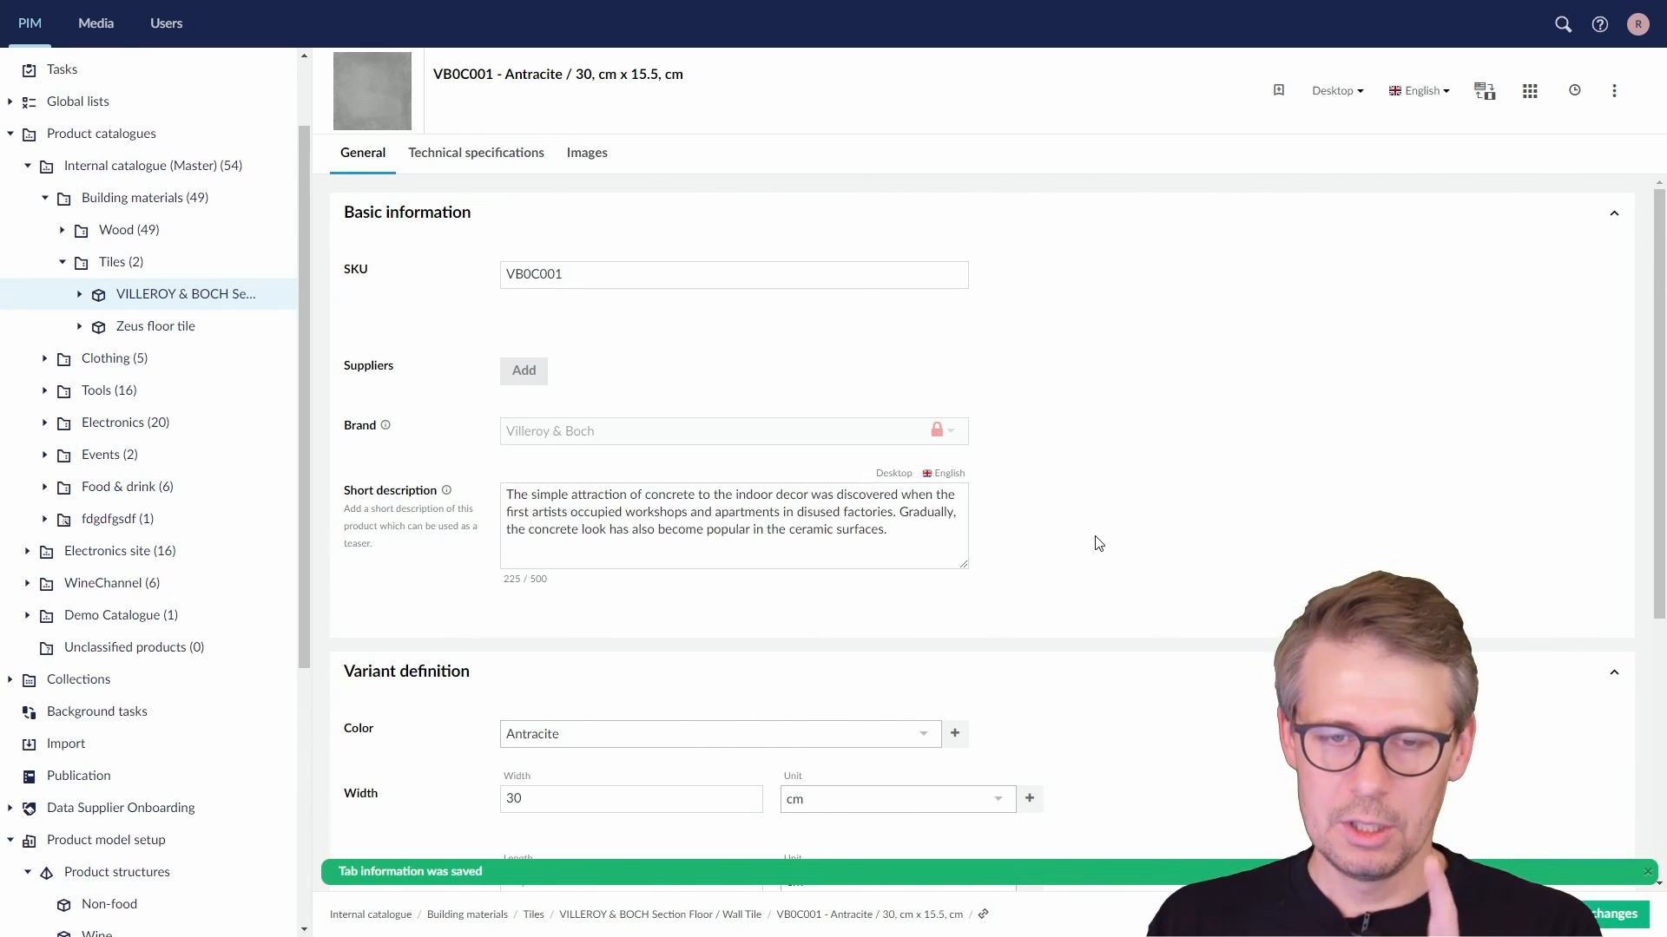
- Start a custom Excel export for variant 520 of the tile product and proceed to configuring it
click(149, 298)
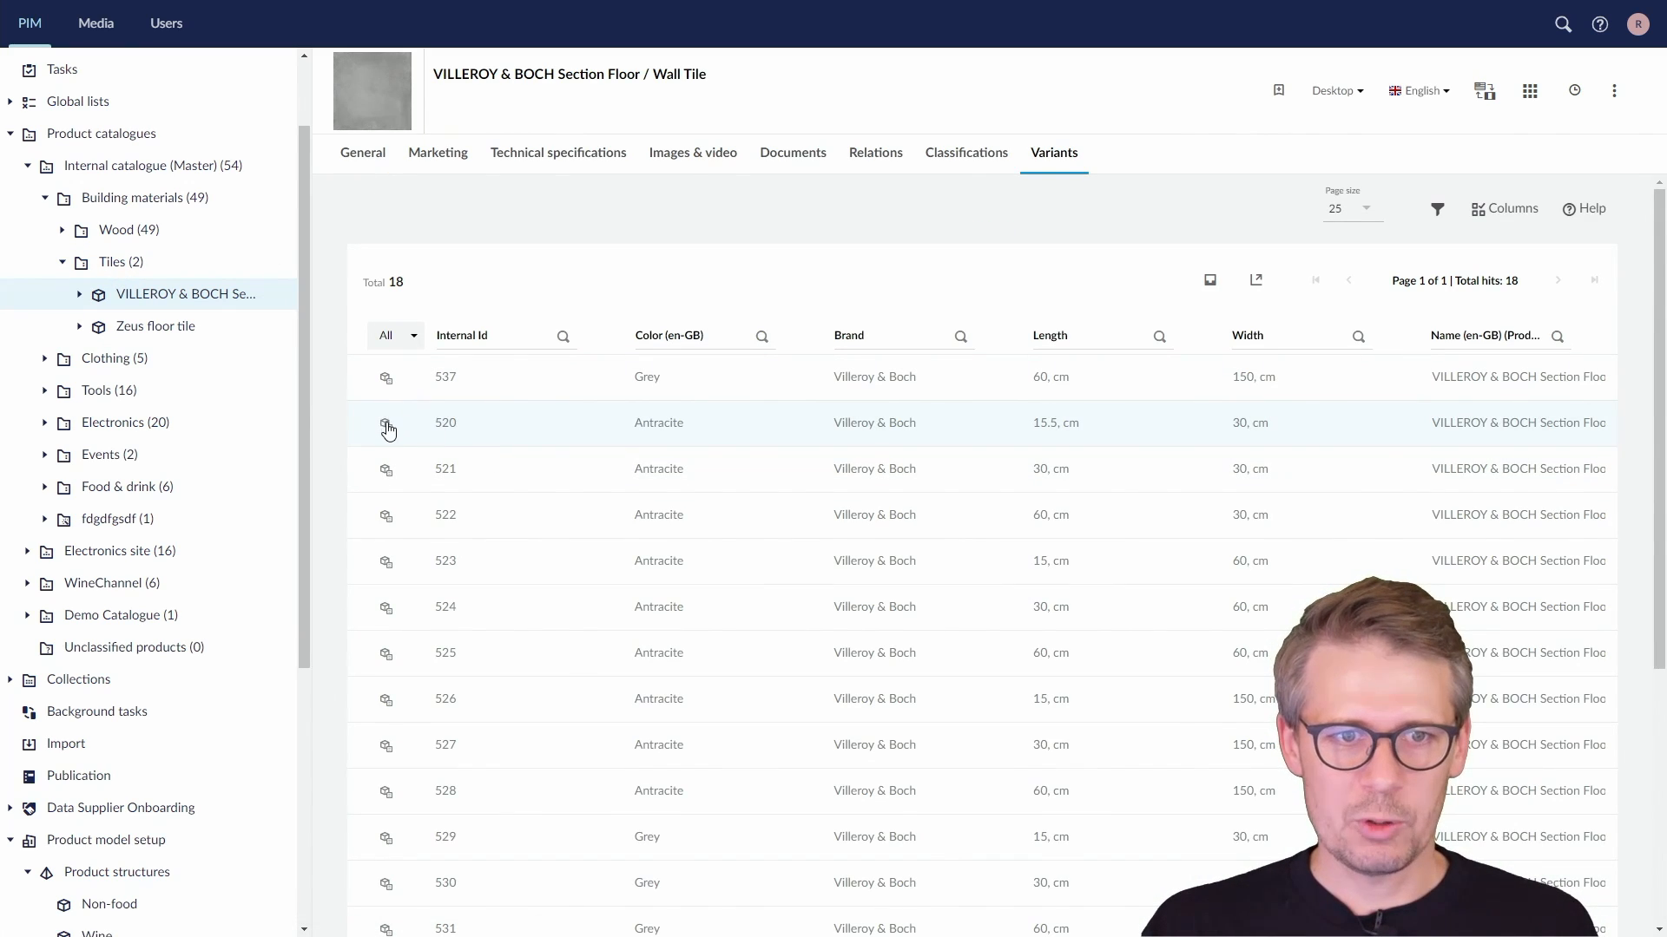
click(387, 426)
click(576, 210)
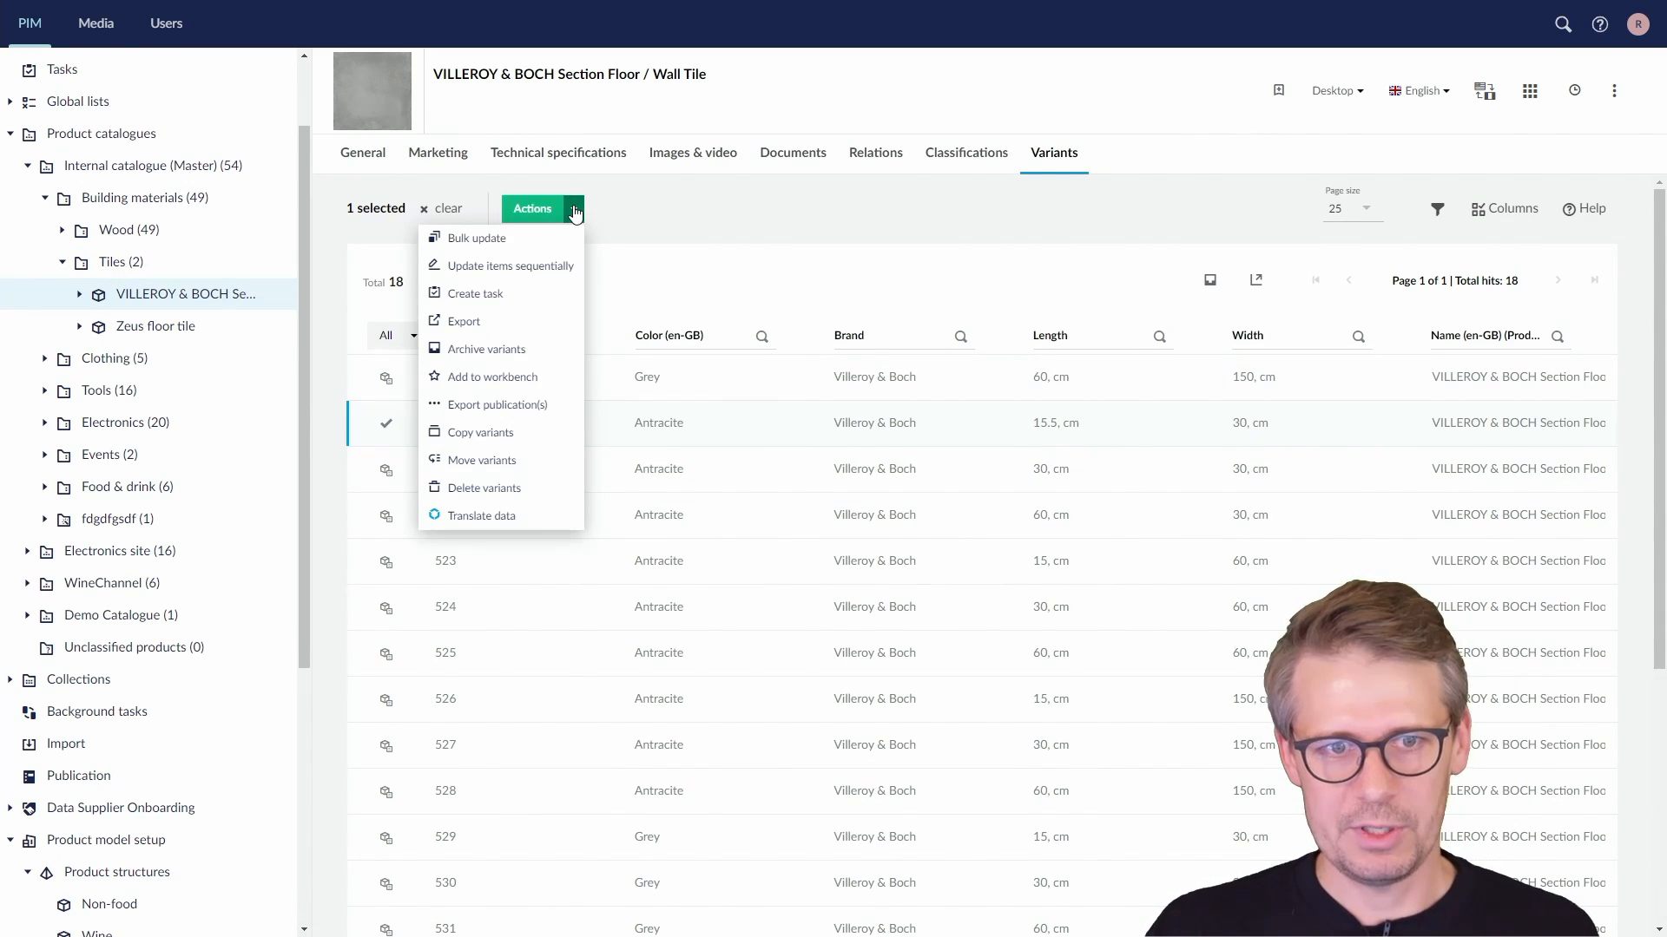
click(515, 323)
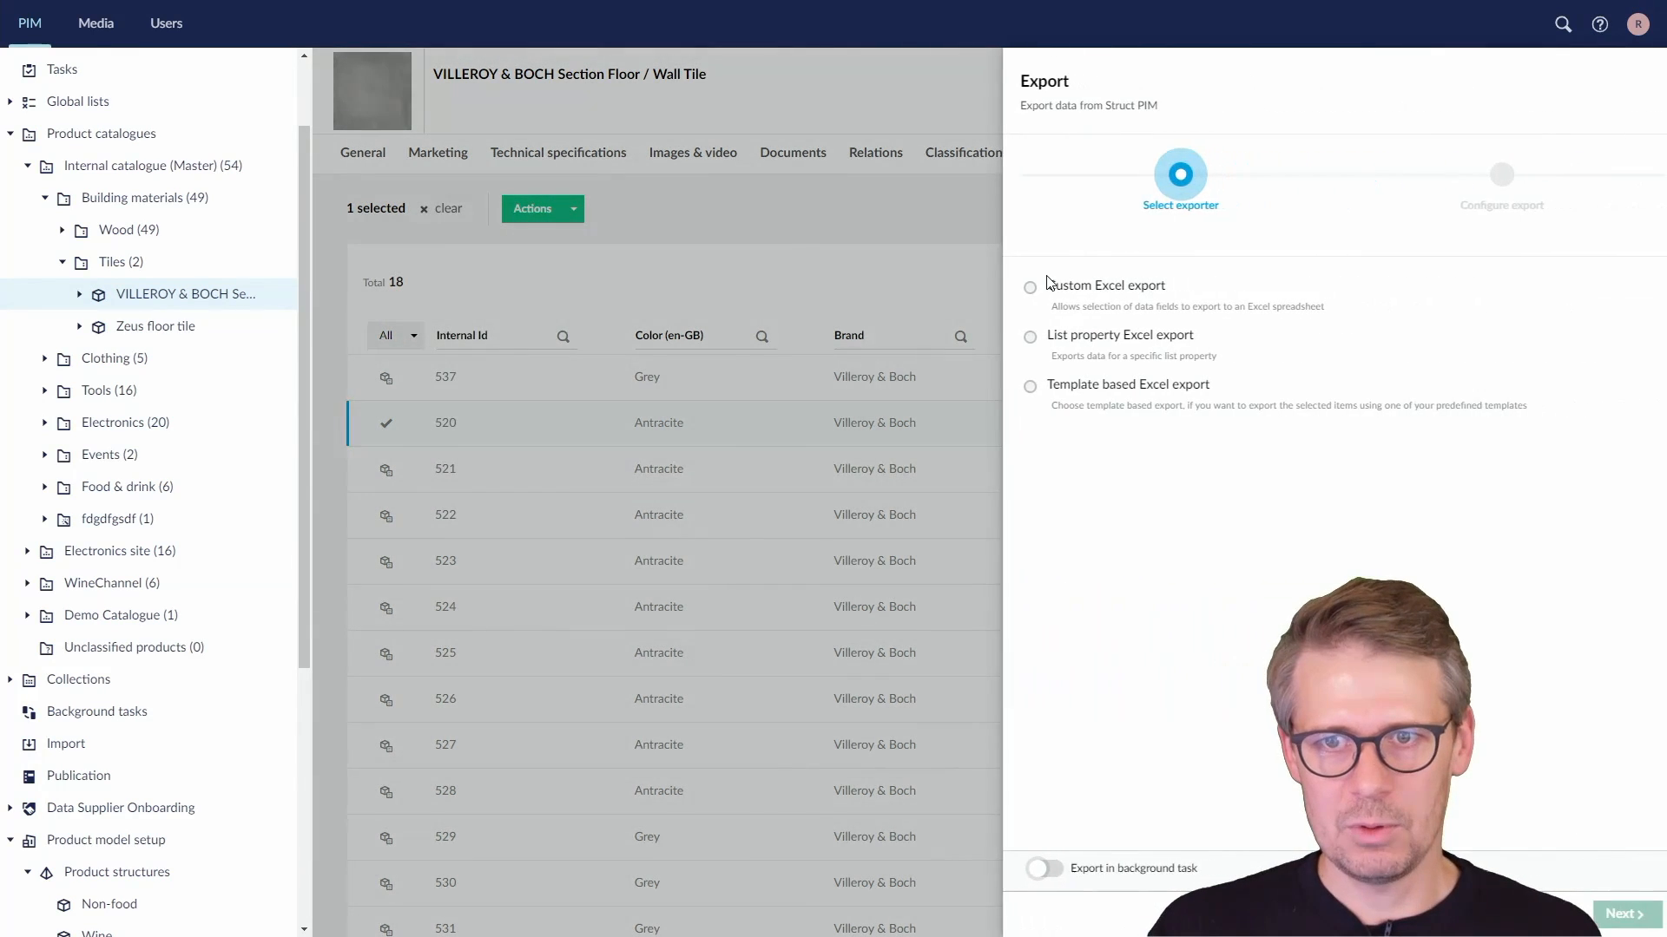
click(1613, 914)
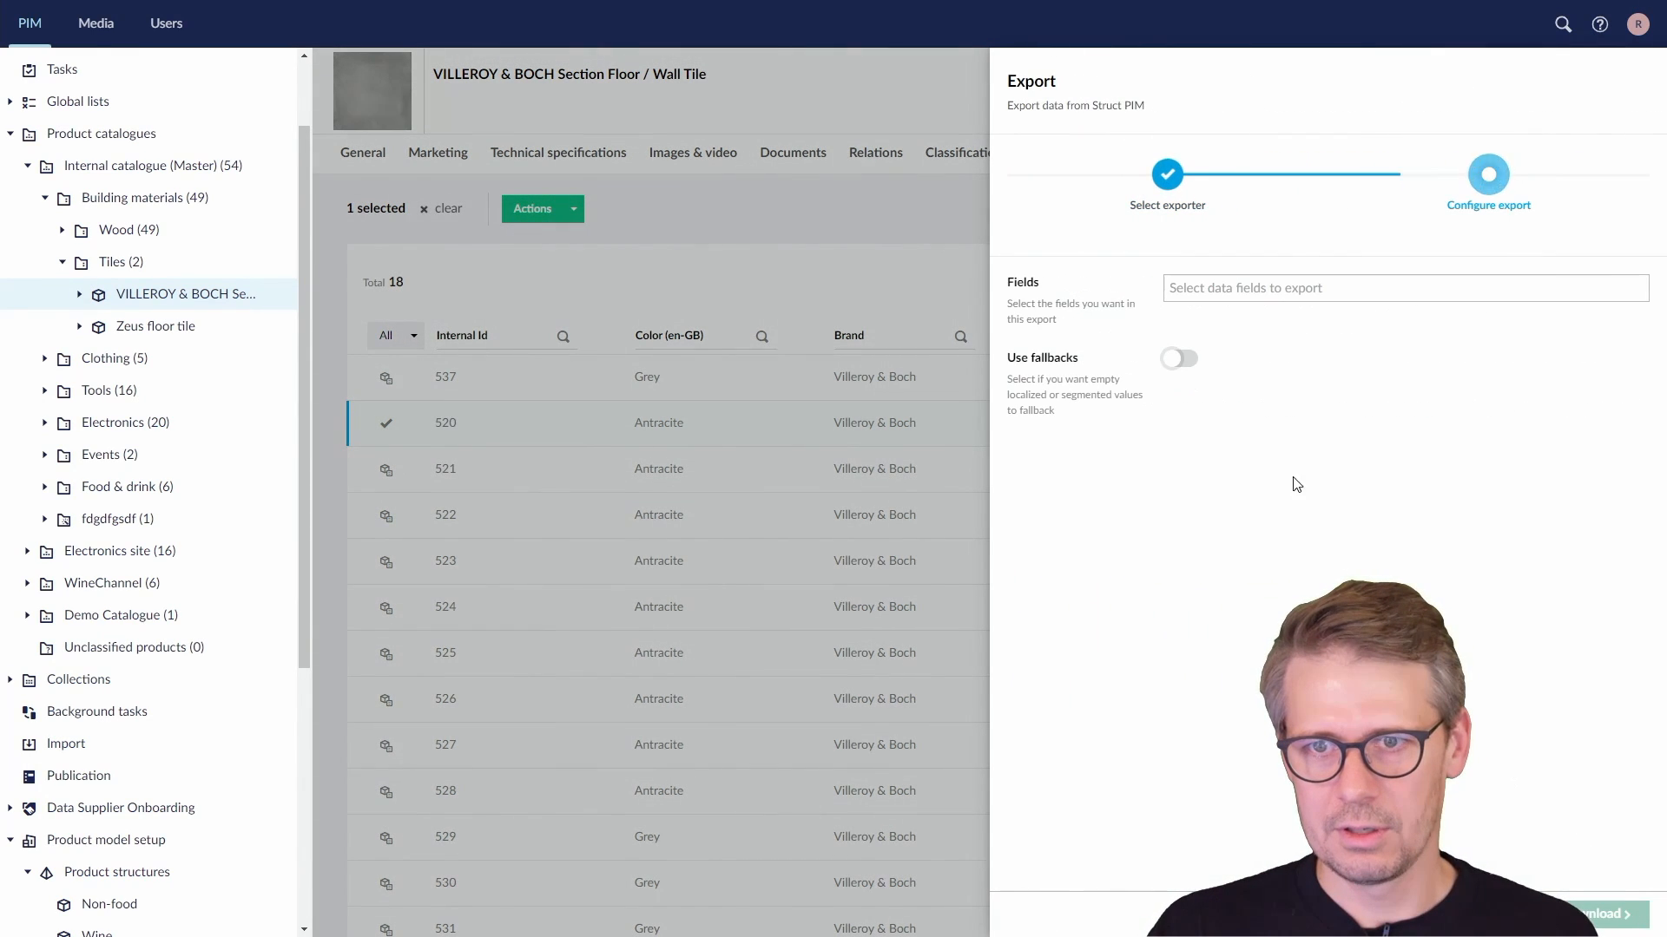
- Add the Internal id and Name (en-GB) (Product) fields to the export
click(1277, 289)
text(int)
key(Return)
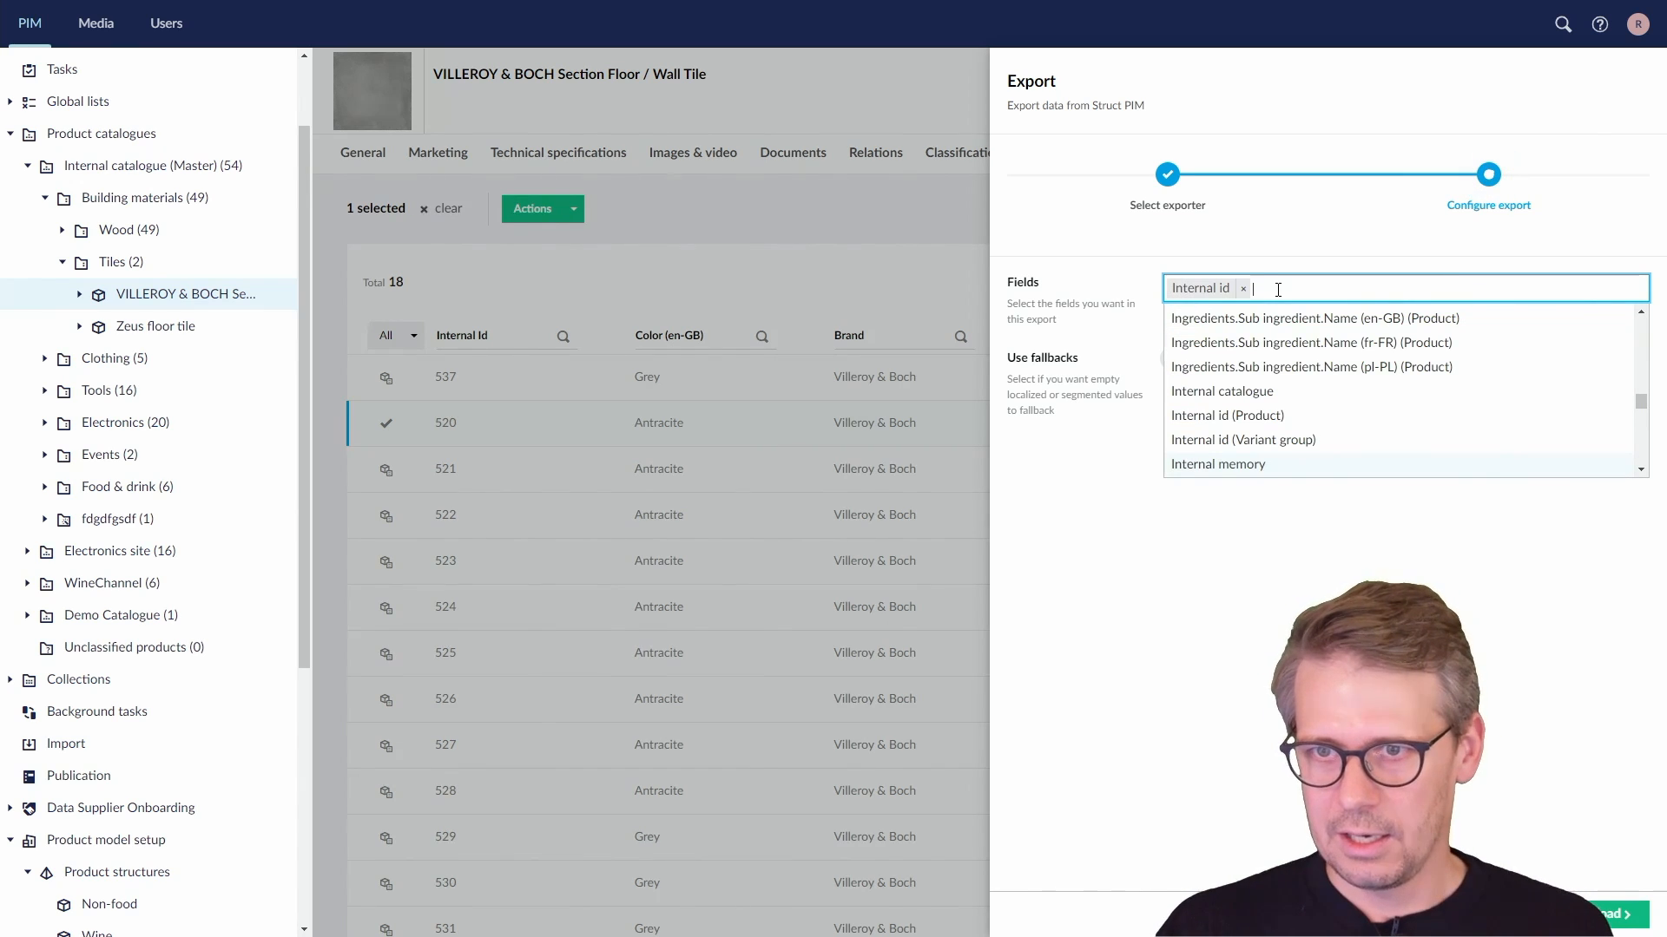
text(name)
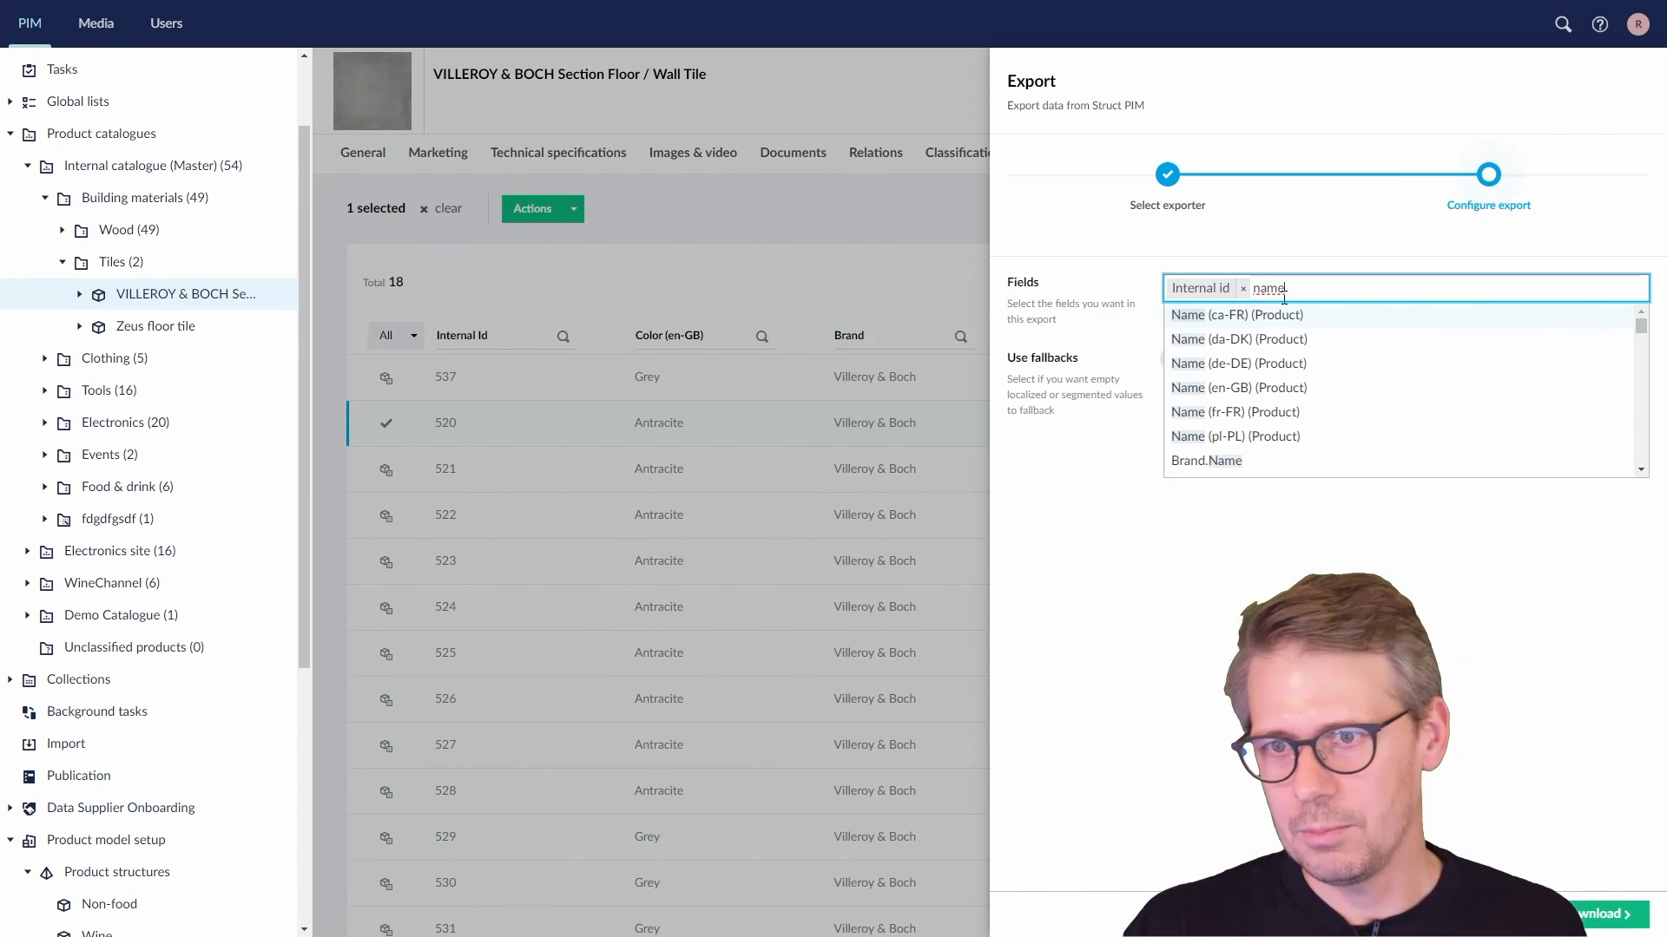
click(1296, 387)
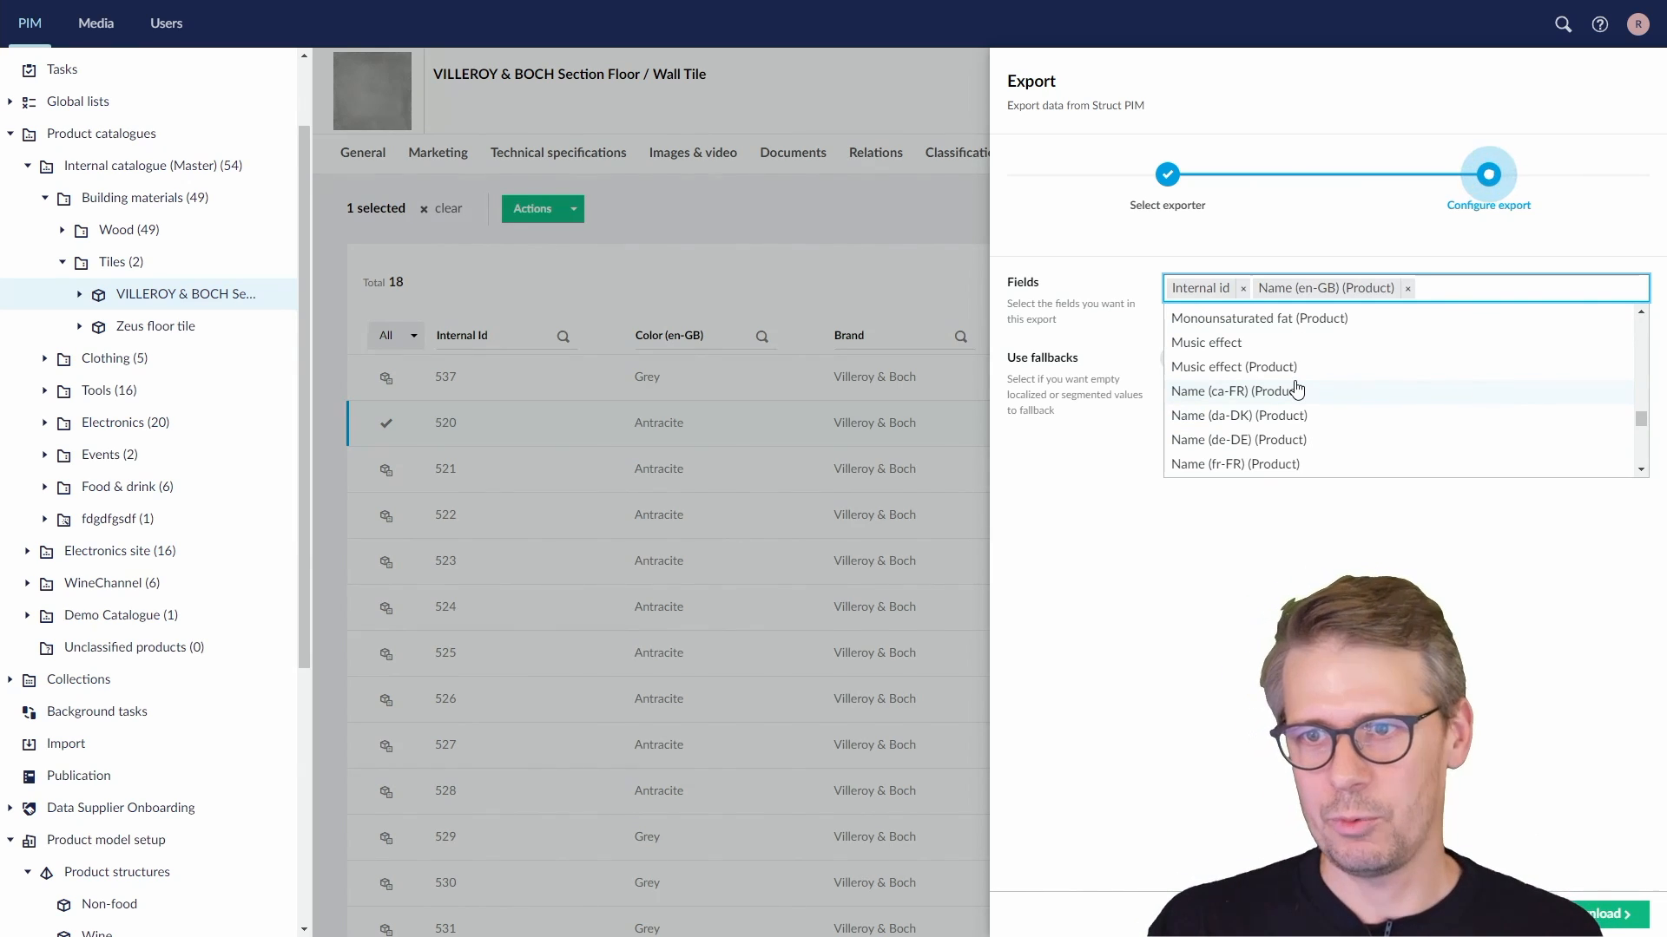
- Add Short description (en-GB / Desktop) and Short description (en-GB / Desktop) (Product) to the export fields and download the file
text(short)
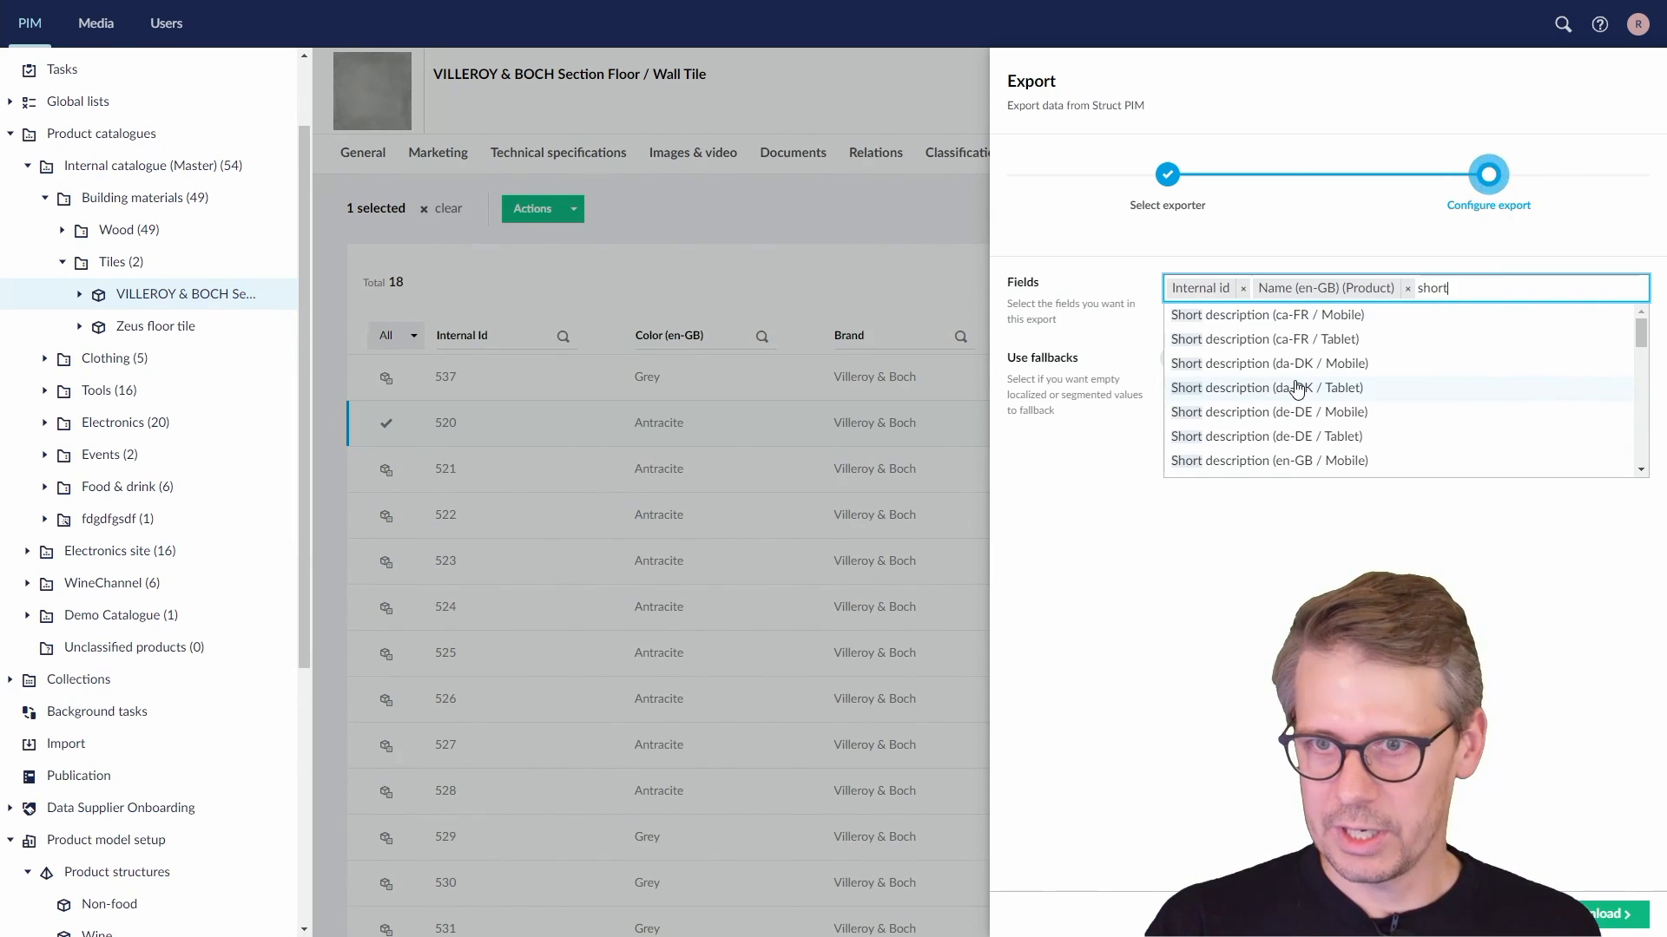
text( desc en)
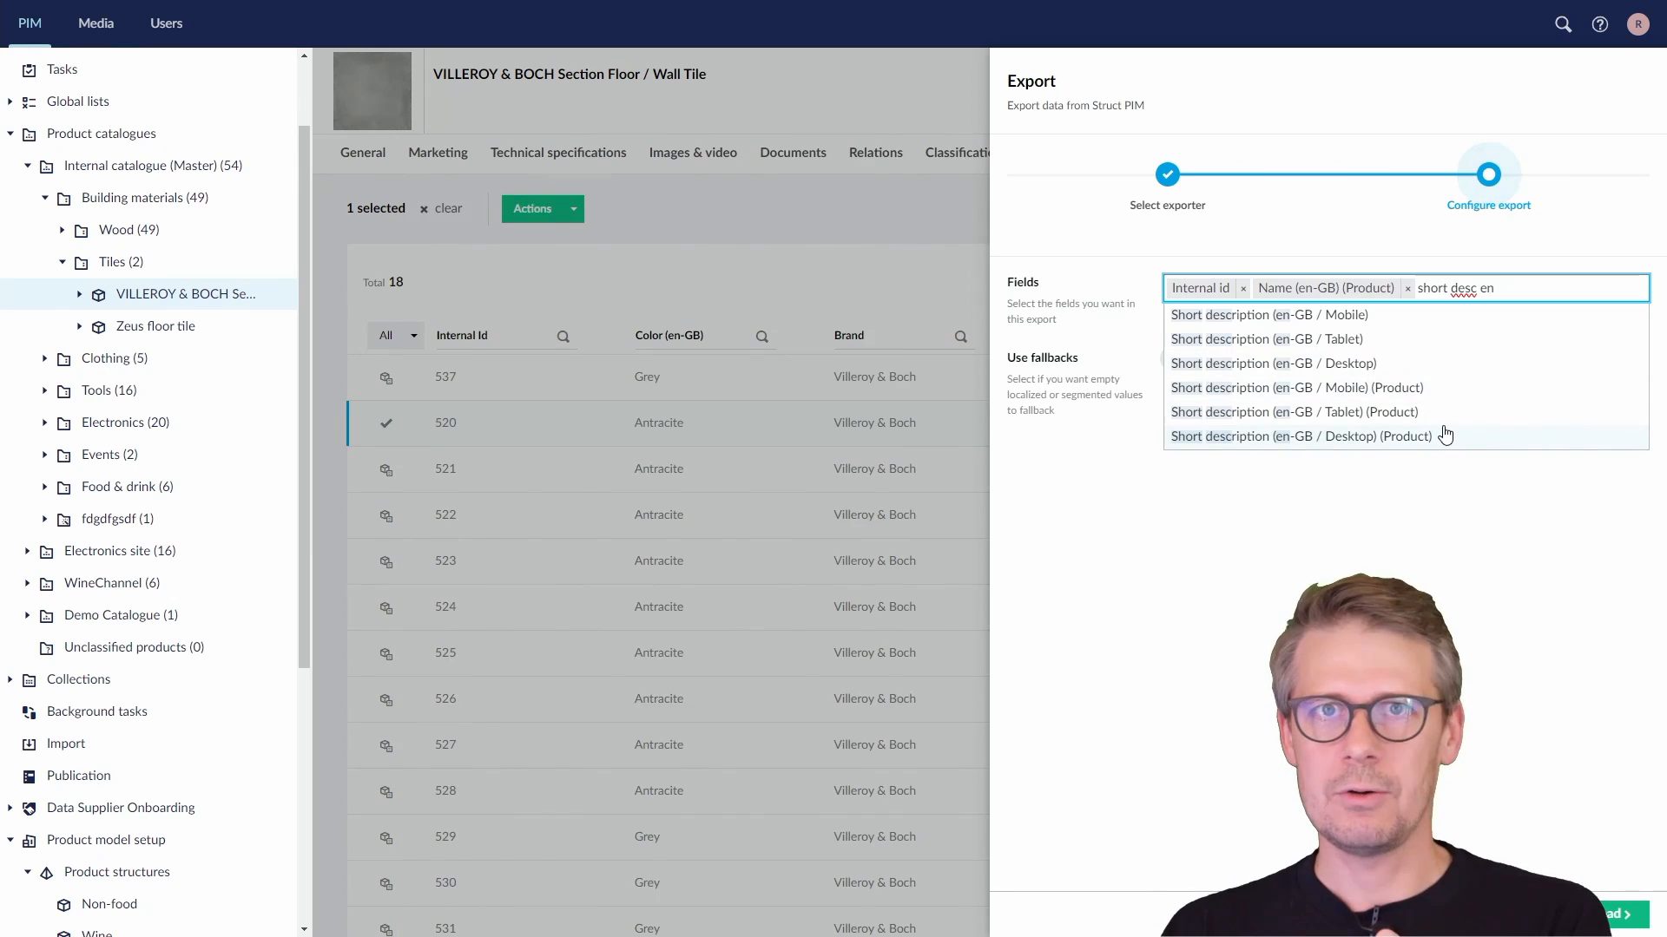
click(1417, 364)
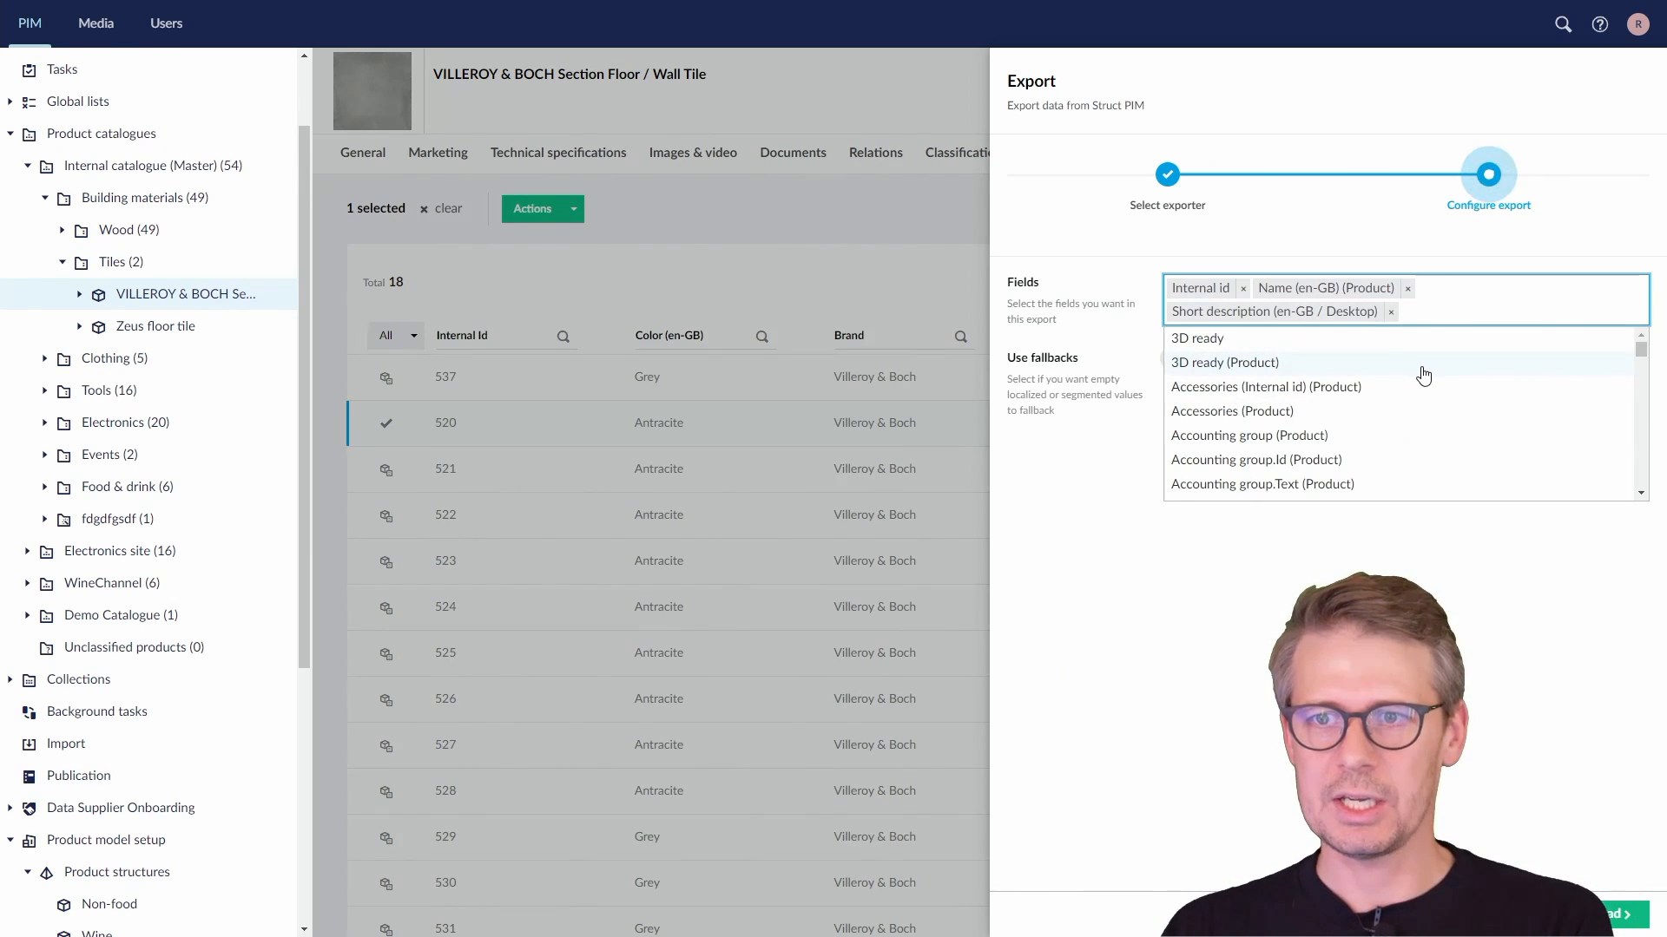
text(short de)
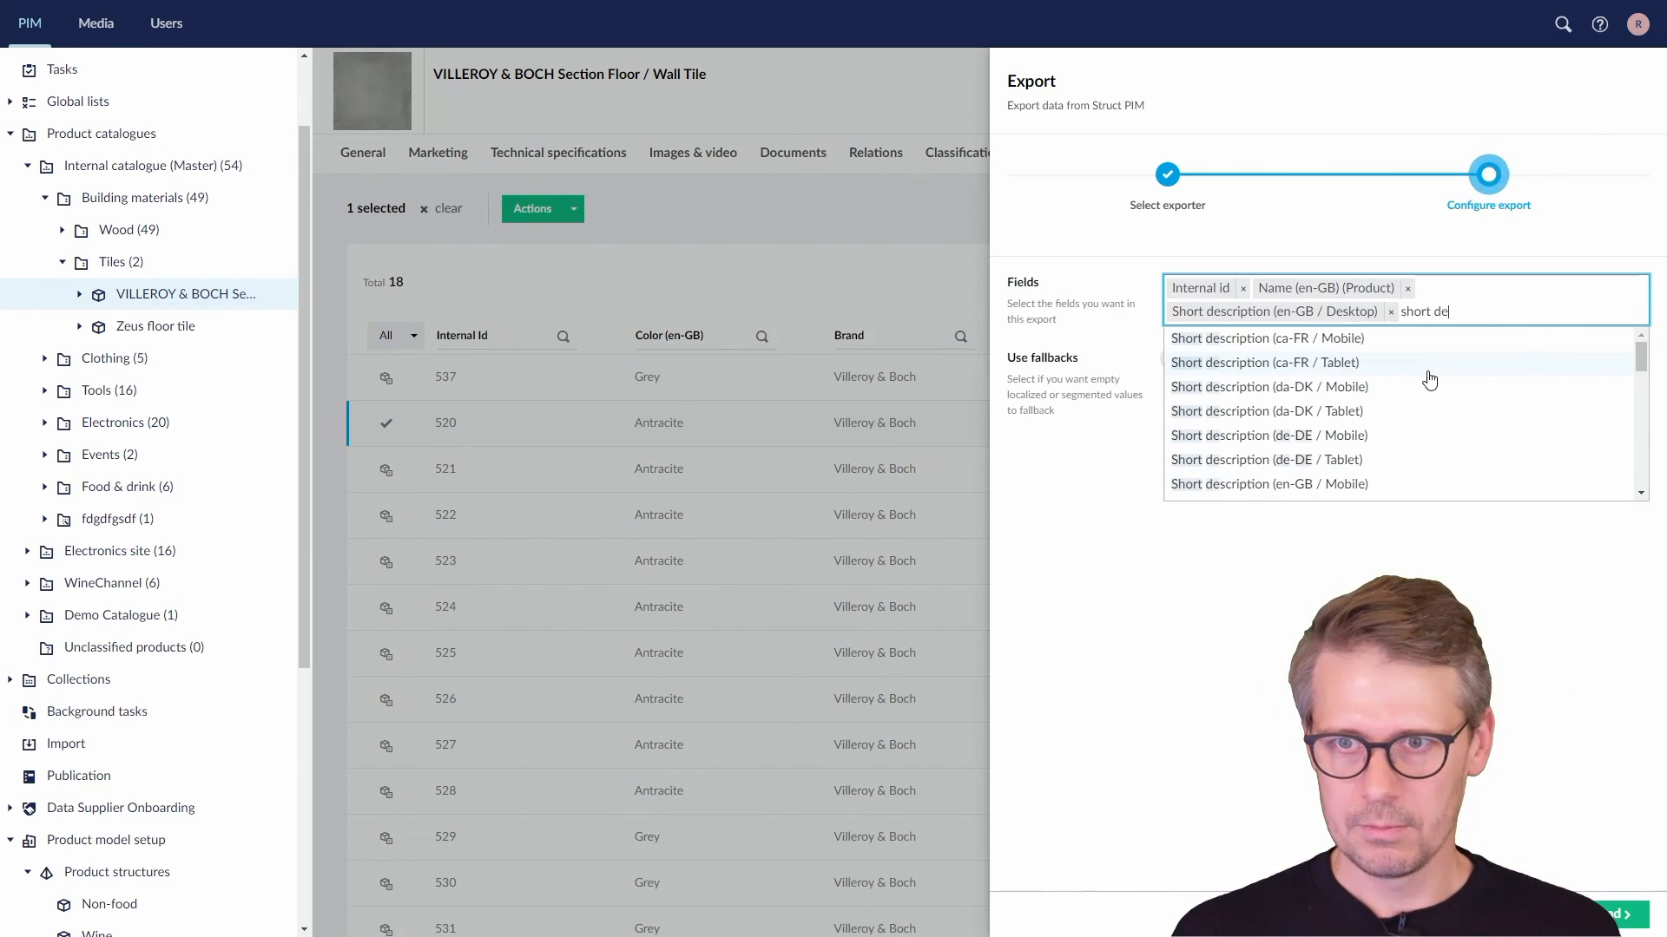
text(sc e)
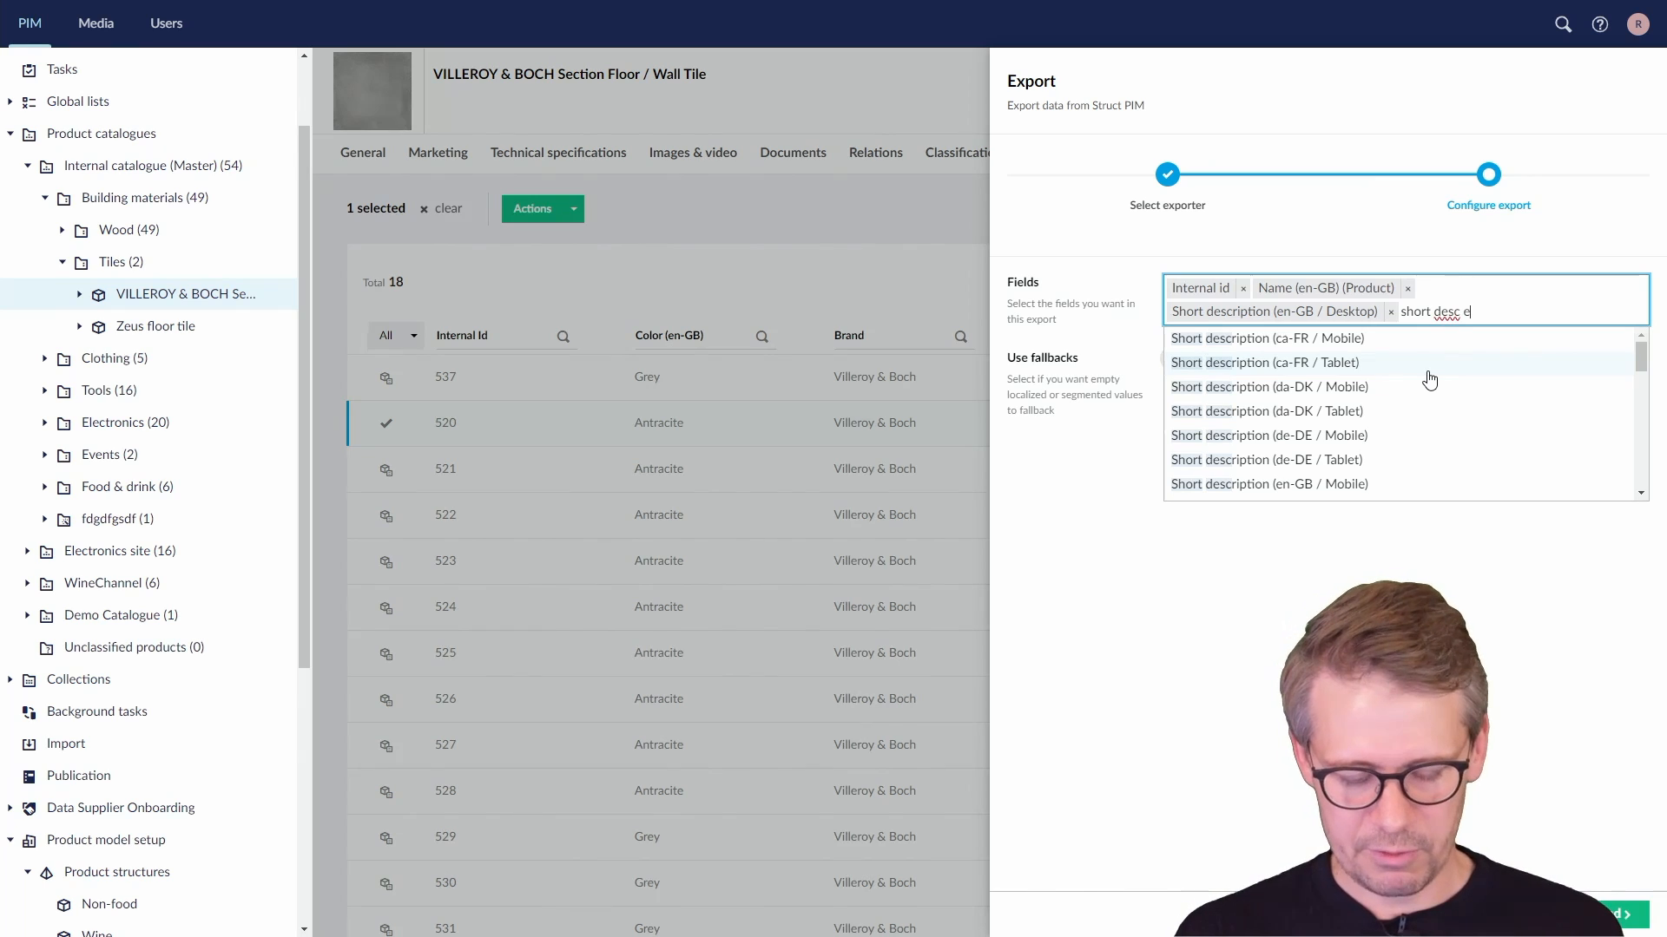
text(n)
click(1434, 440)
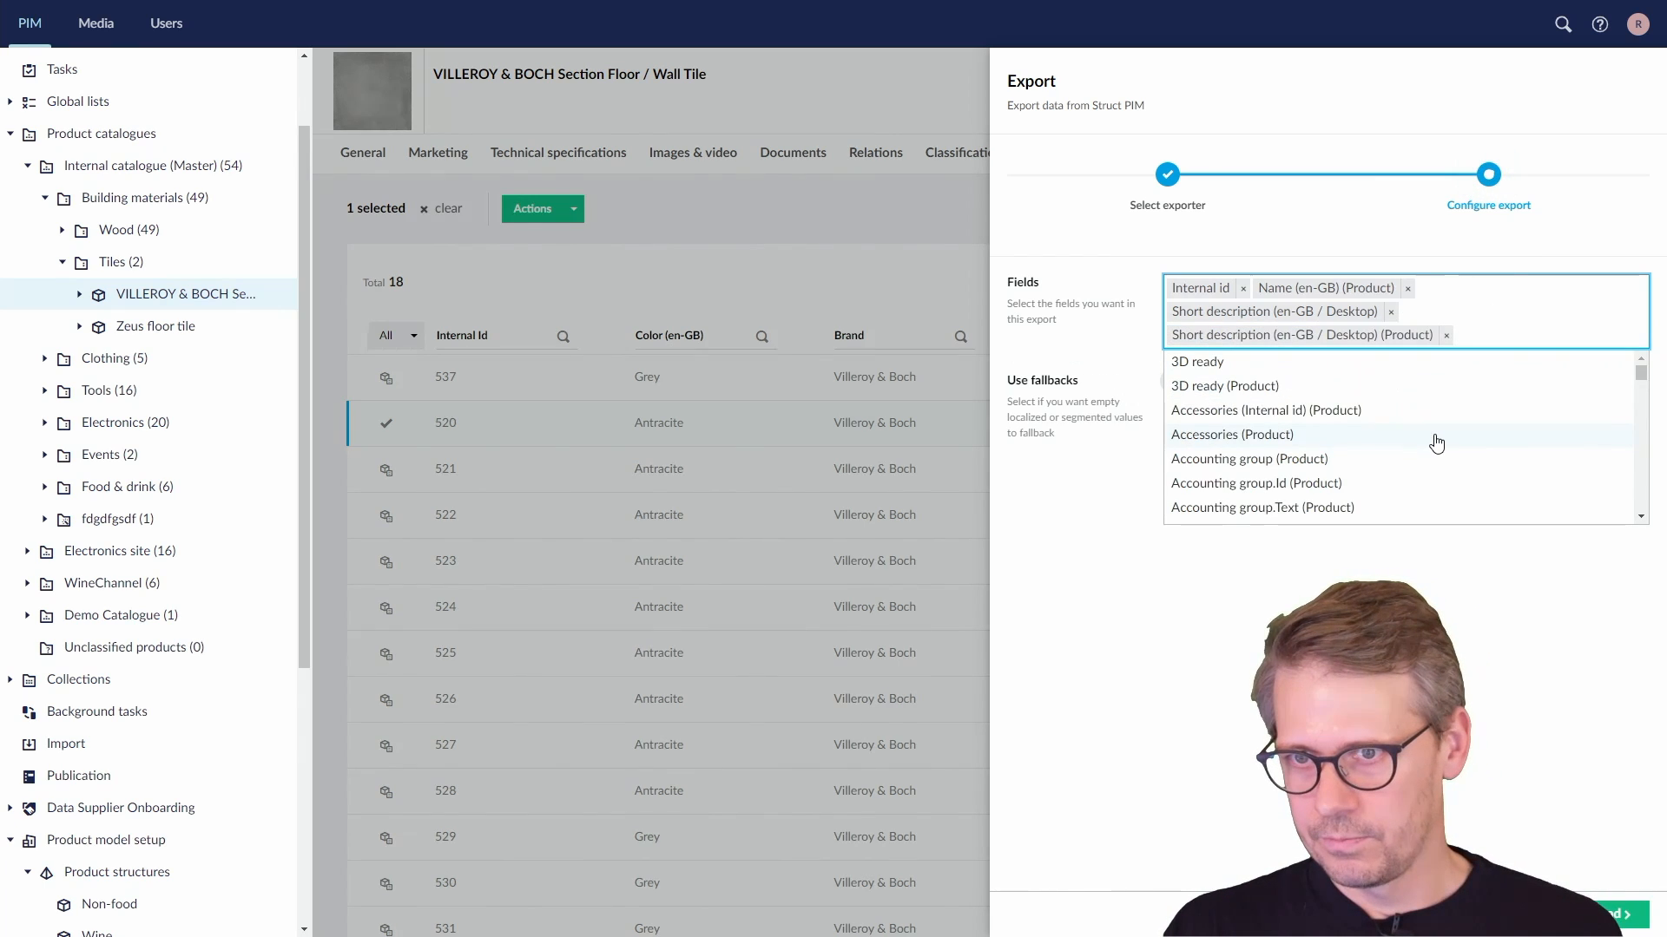
click(1547, 765)
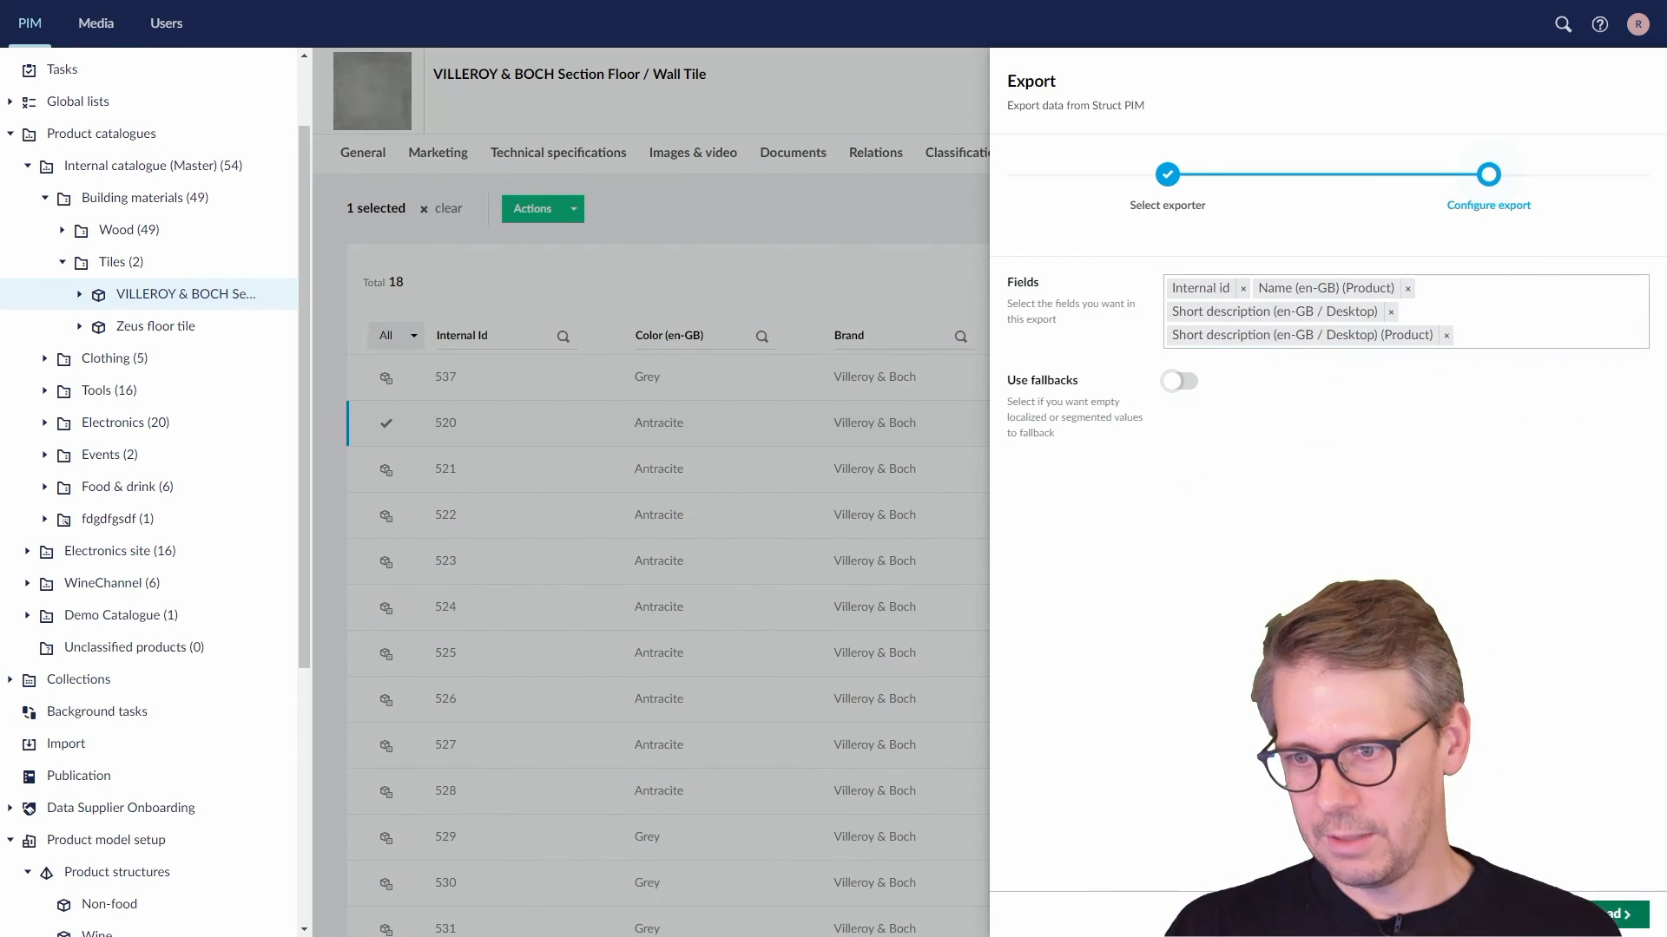
click(1616, 914)
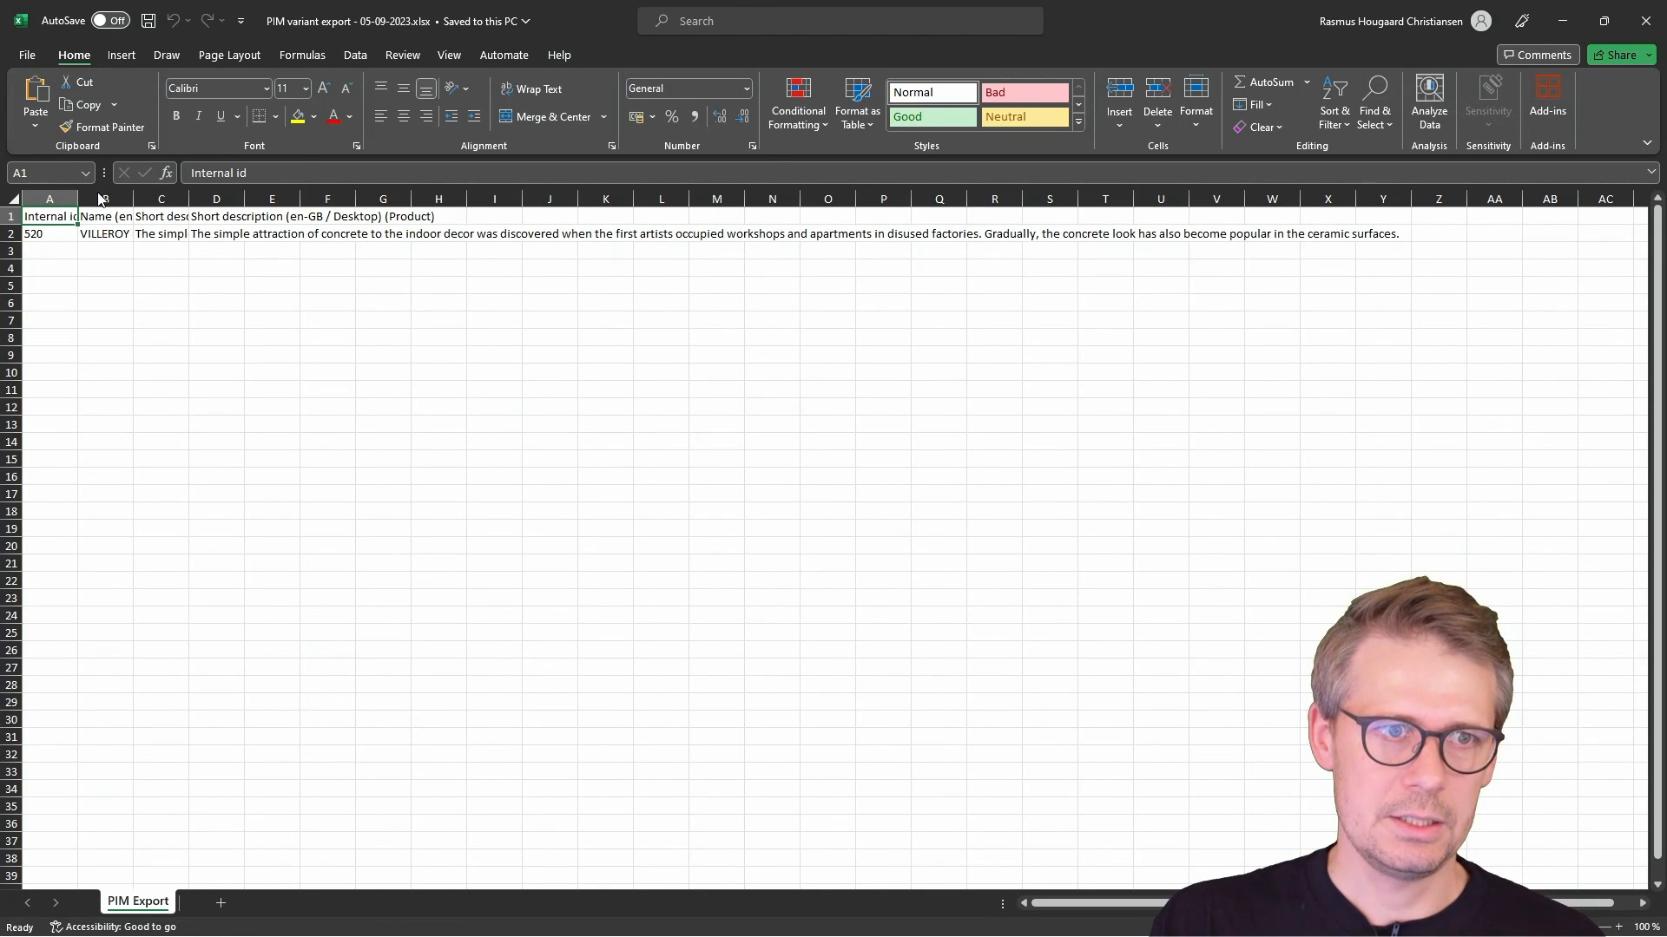
- In the exported Excel workbook, autofit the column widths and compare the variant's short description with the product's
drag(49, 199, 355, 199)
double_click(356, 199)
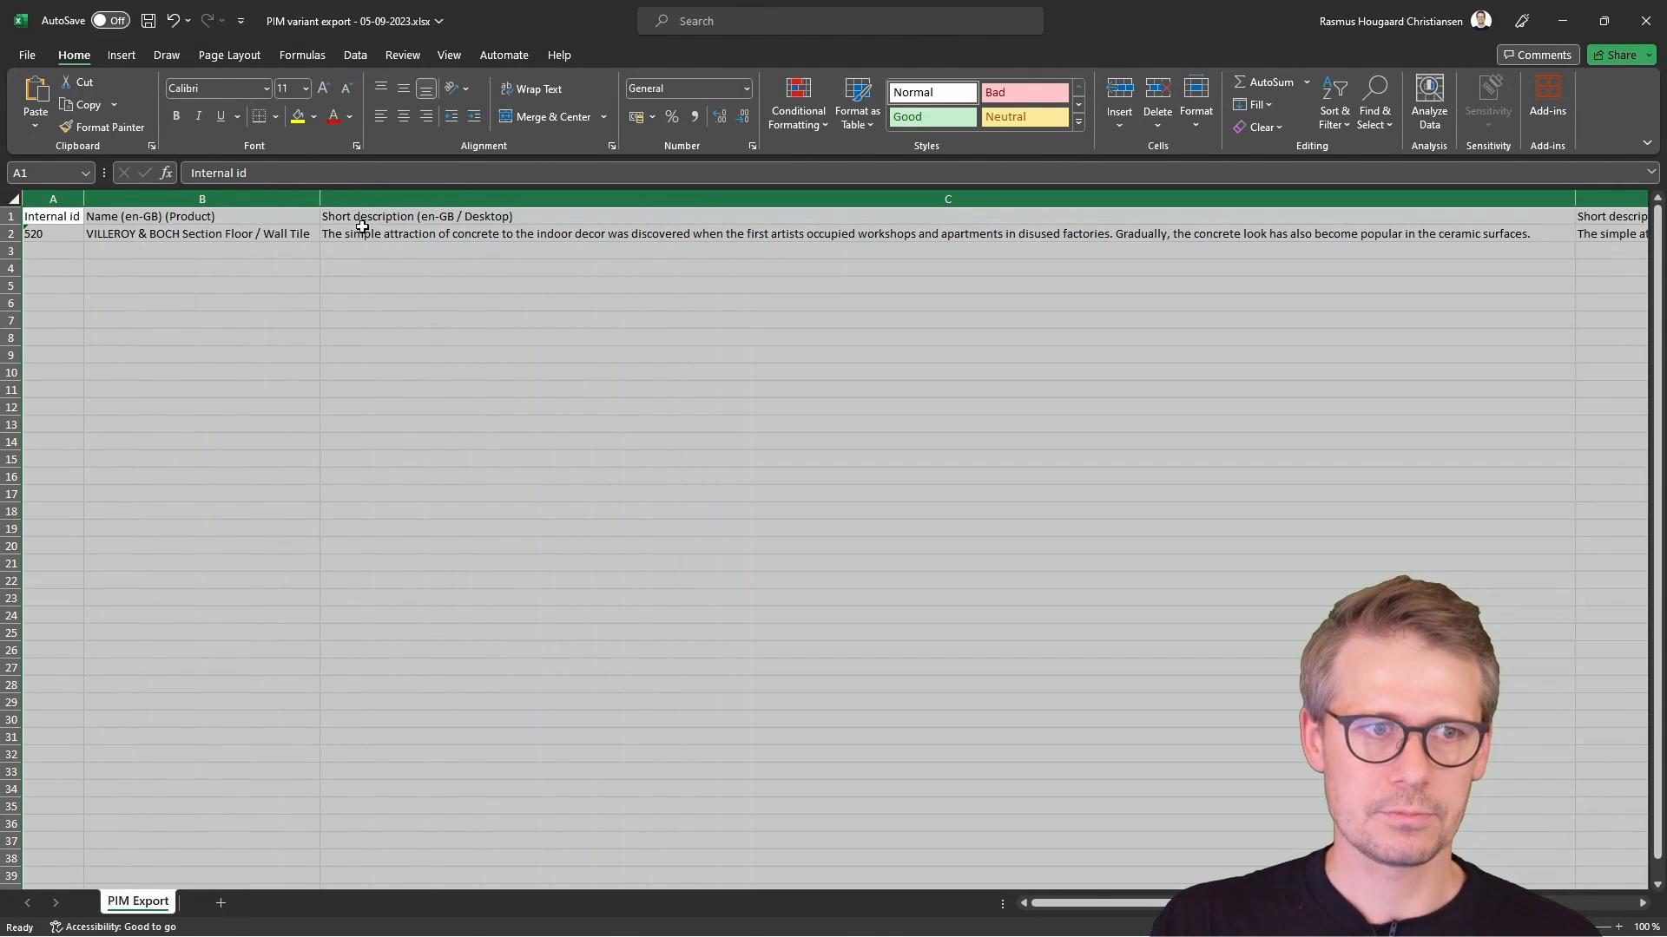
click(578, 438)
click(566, 235)
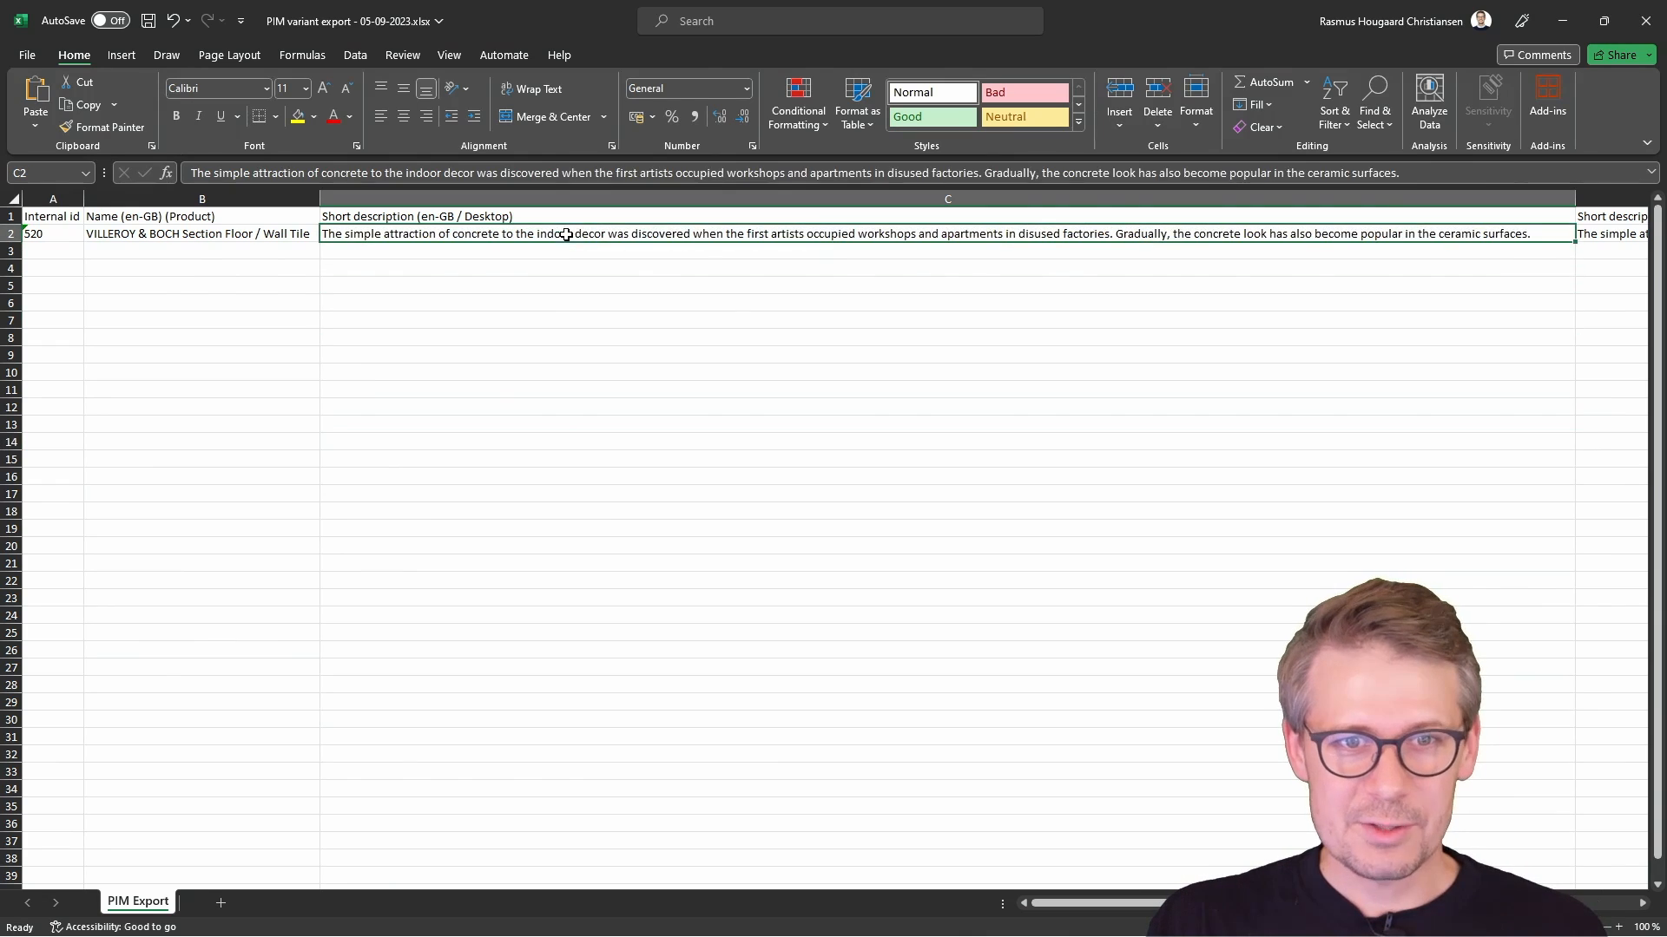
drag(1090, 904, 1119, 905)
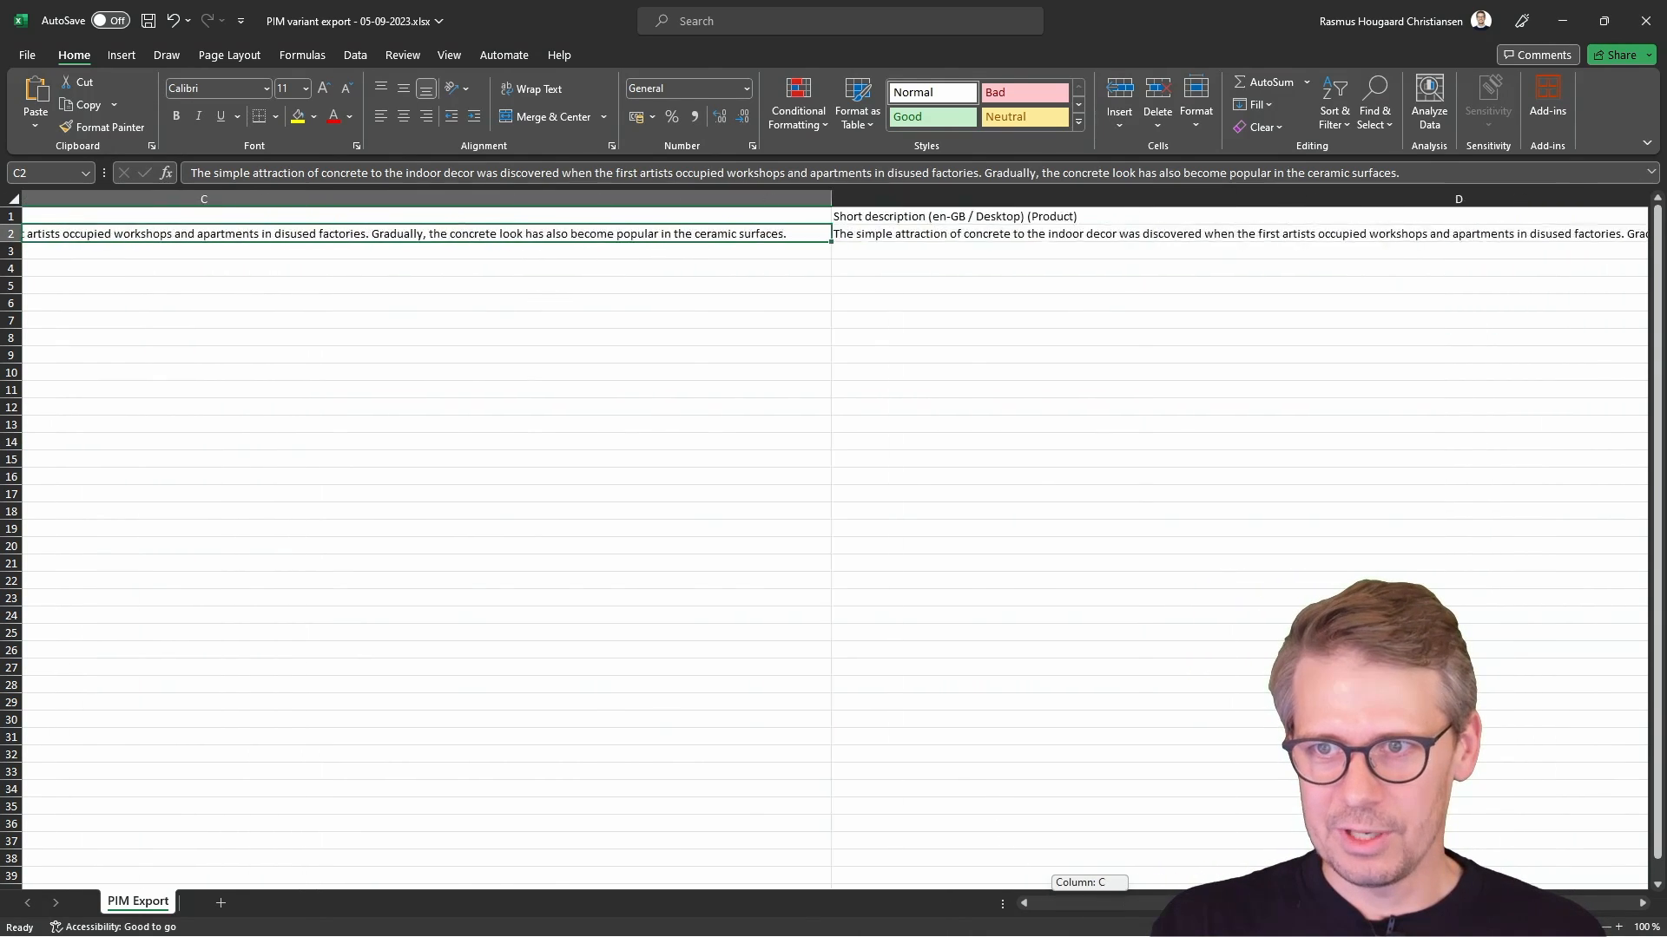
- Replace the variant's short description in cell C2 with "lkaslkfd ahslkahsflkaskhfd alksfh", then save and close the workbook
drag(1246, 904, 951, 892)
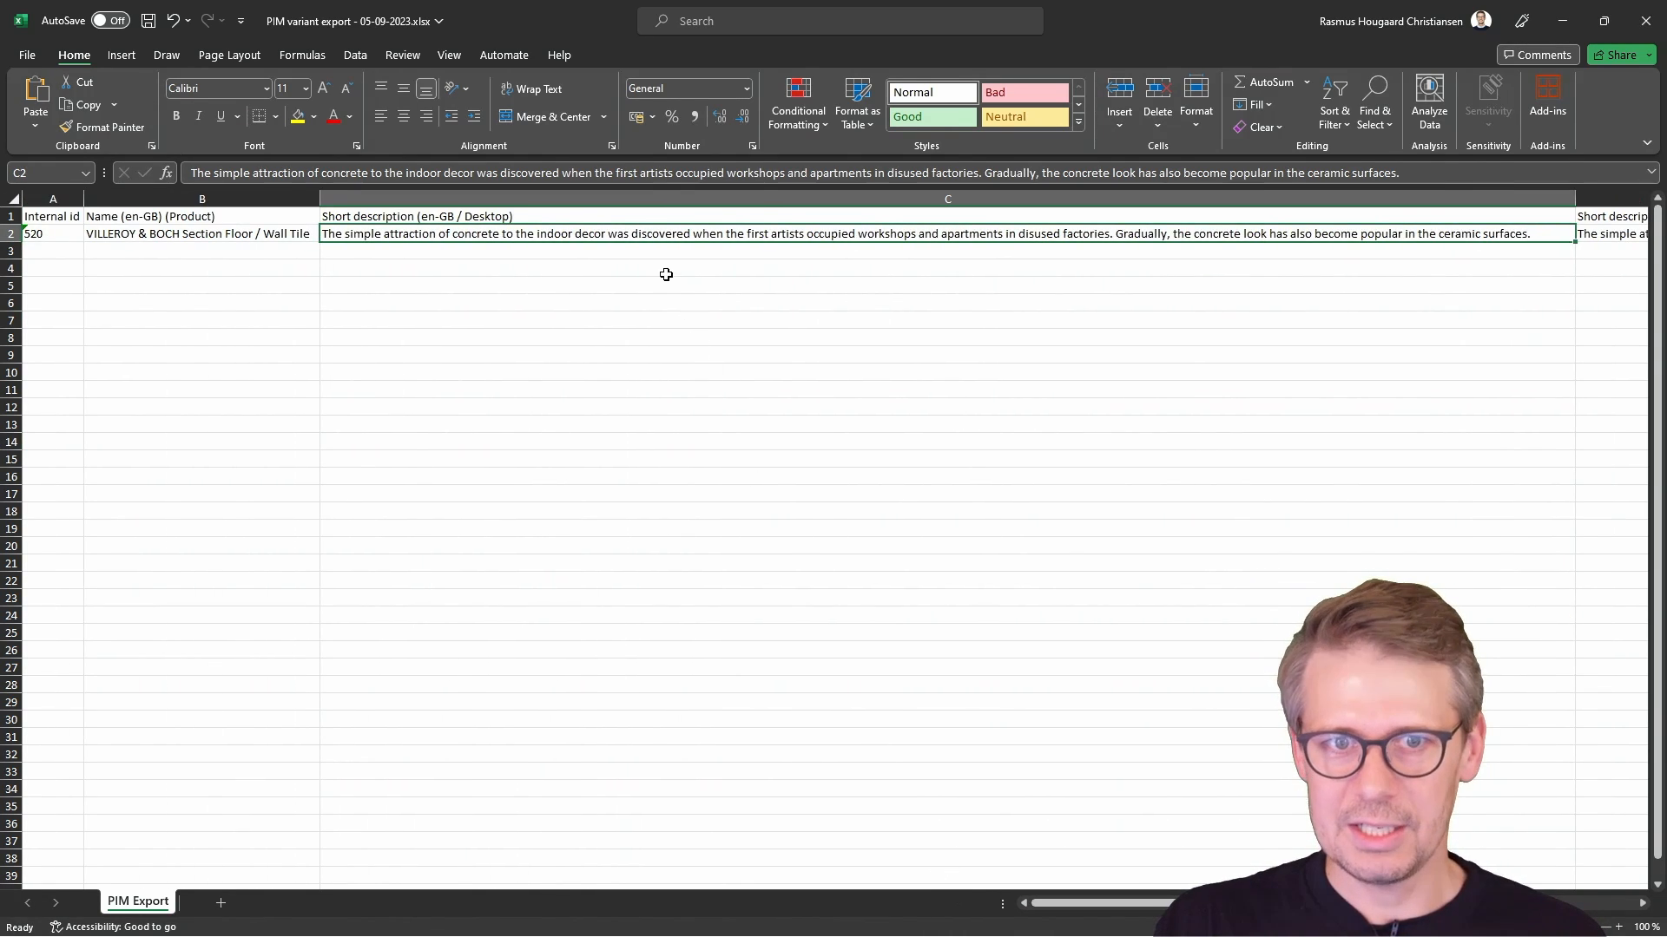
click(600, 299)
click(590, 234)
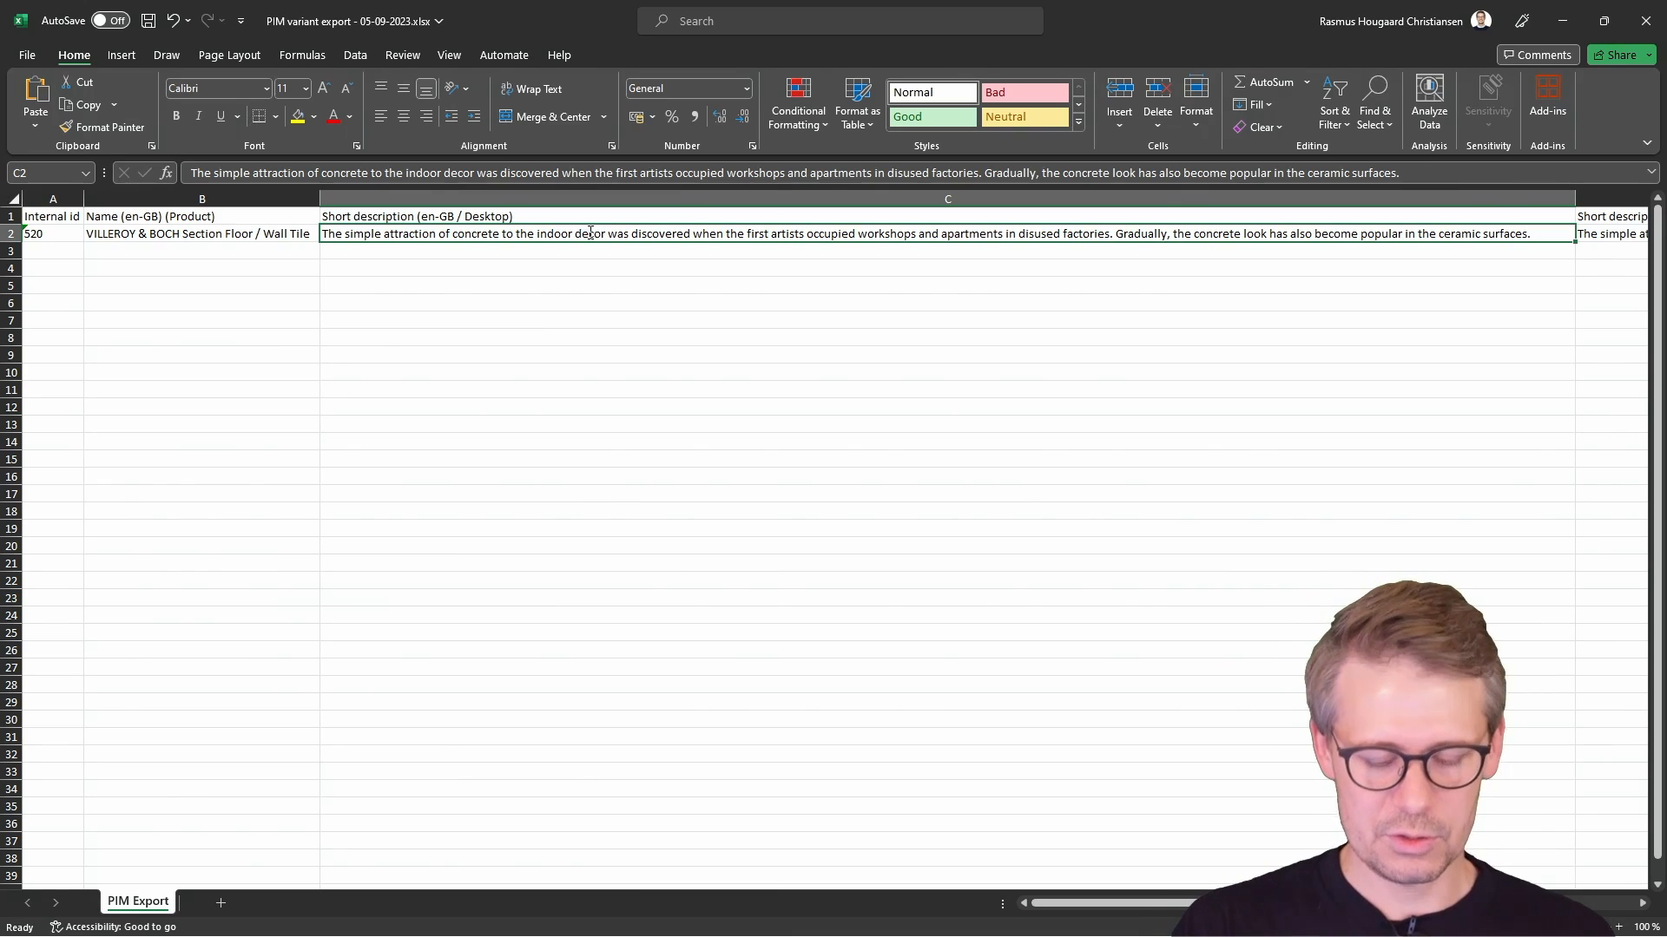
text(lkaslkfd ahslkahsflkaskhfd alksfh)
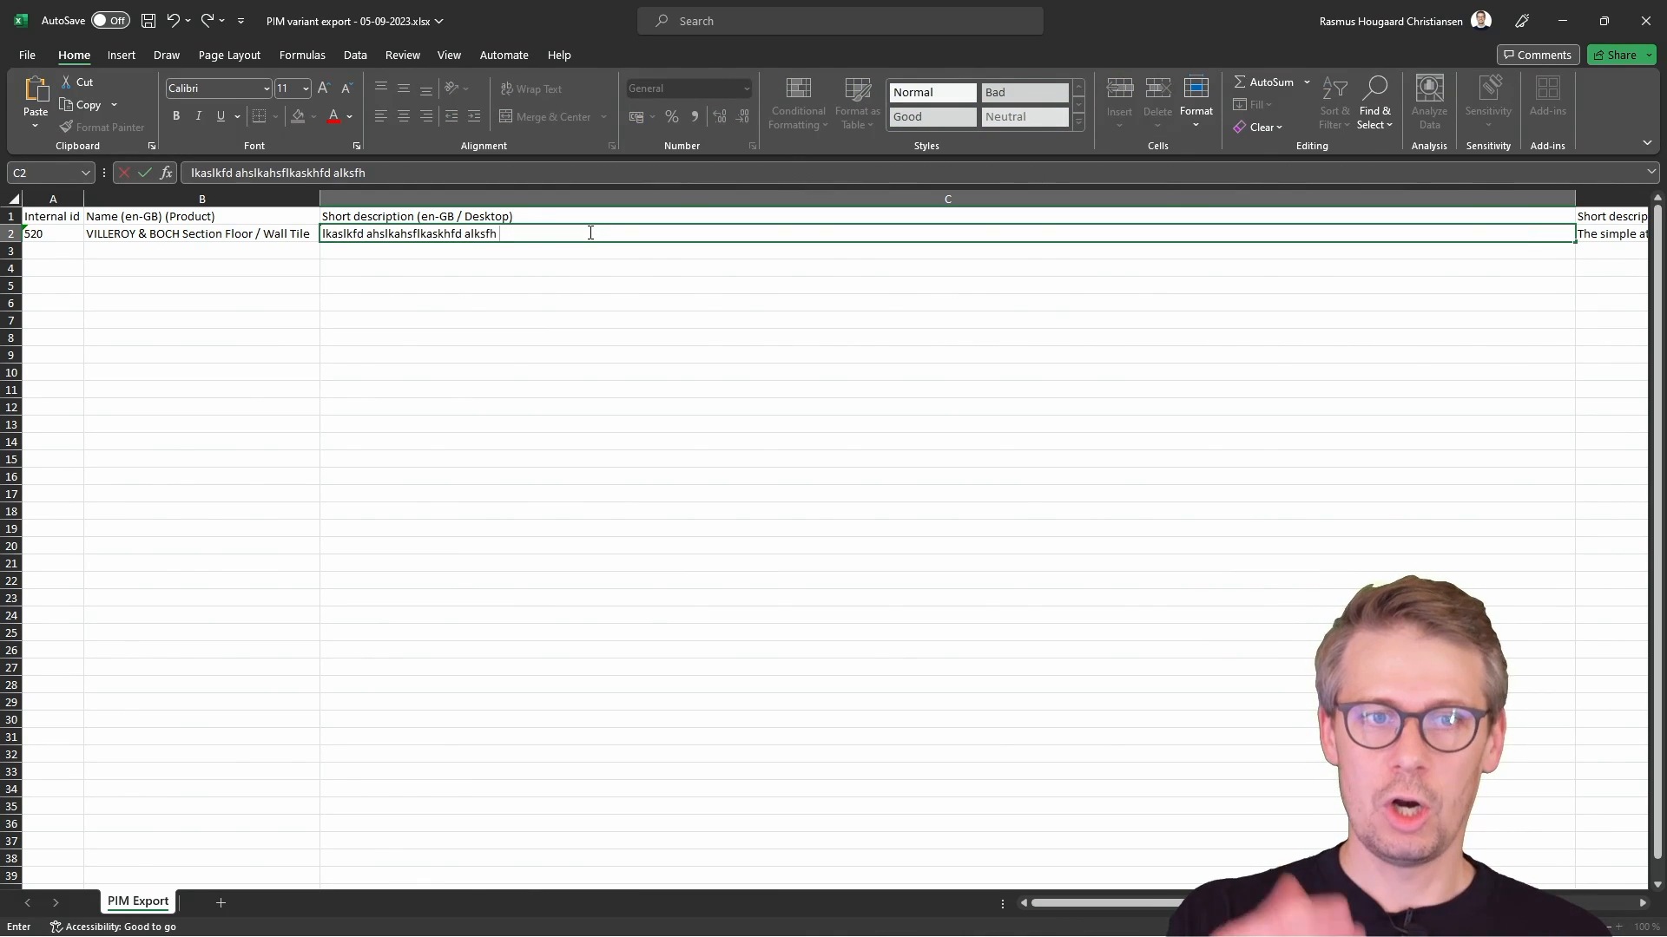
key(ctrl+s)
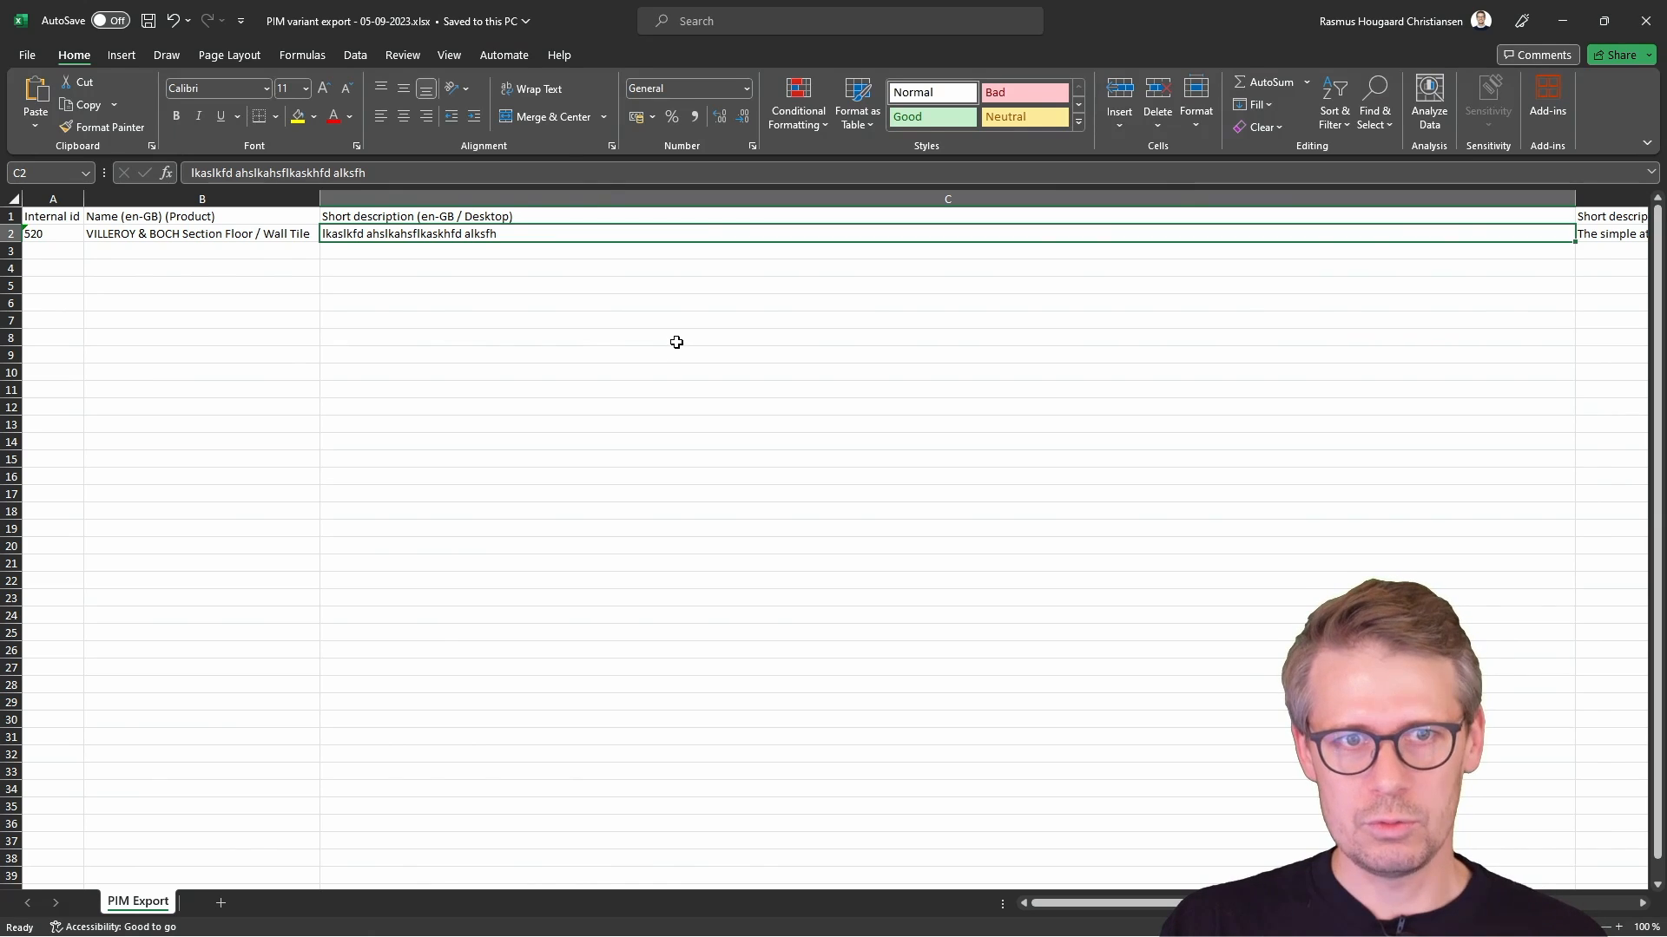
click(1646, 21)
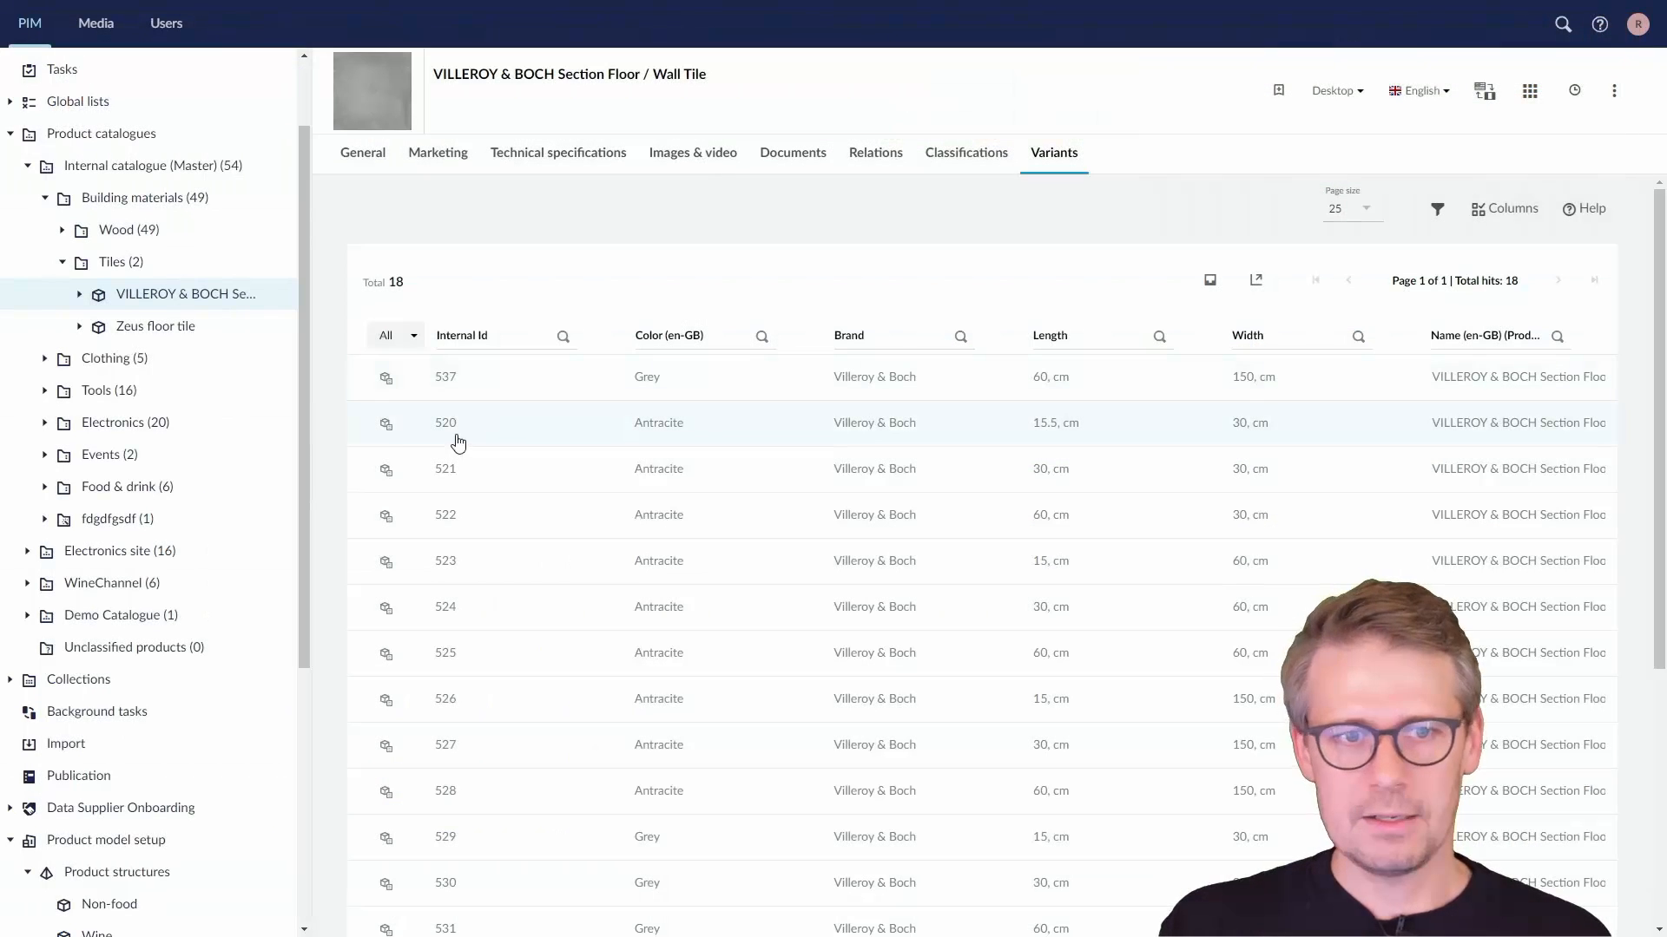
- Upload PIM variant export - 05-09-2023.xlsx to the PIM as a General Excel import
click(69, 750)
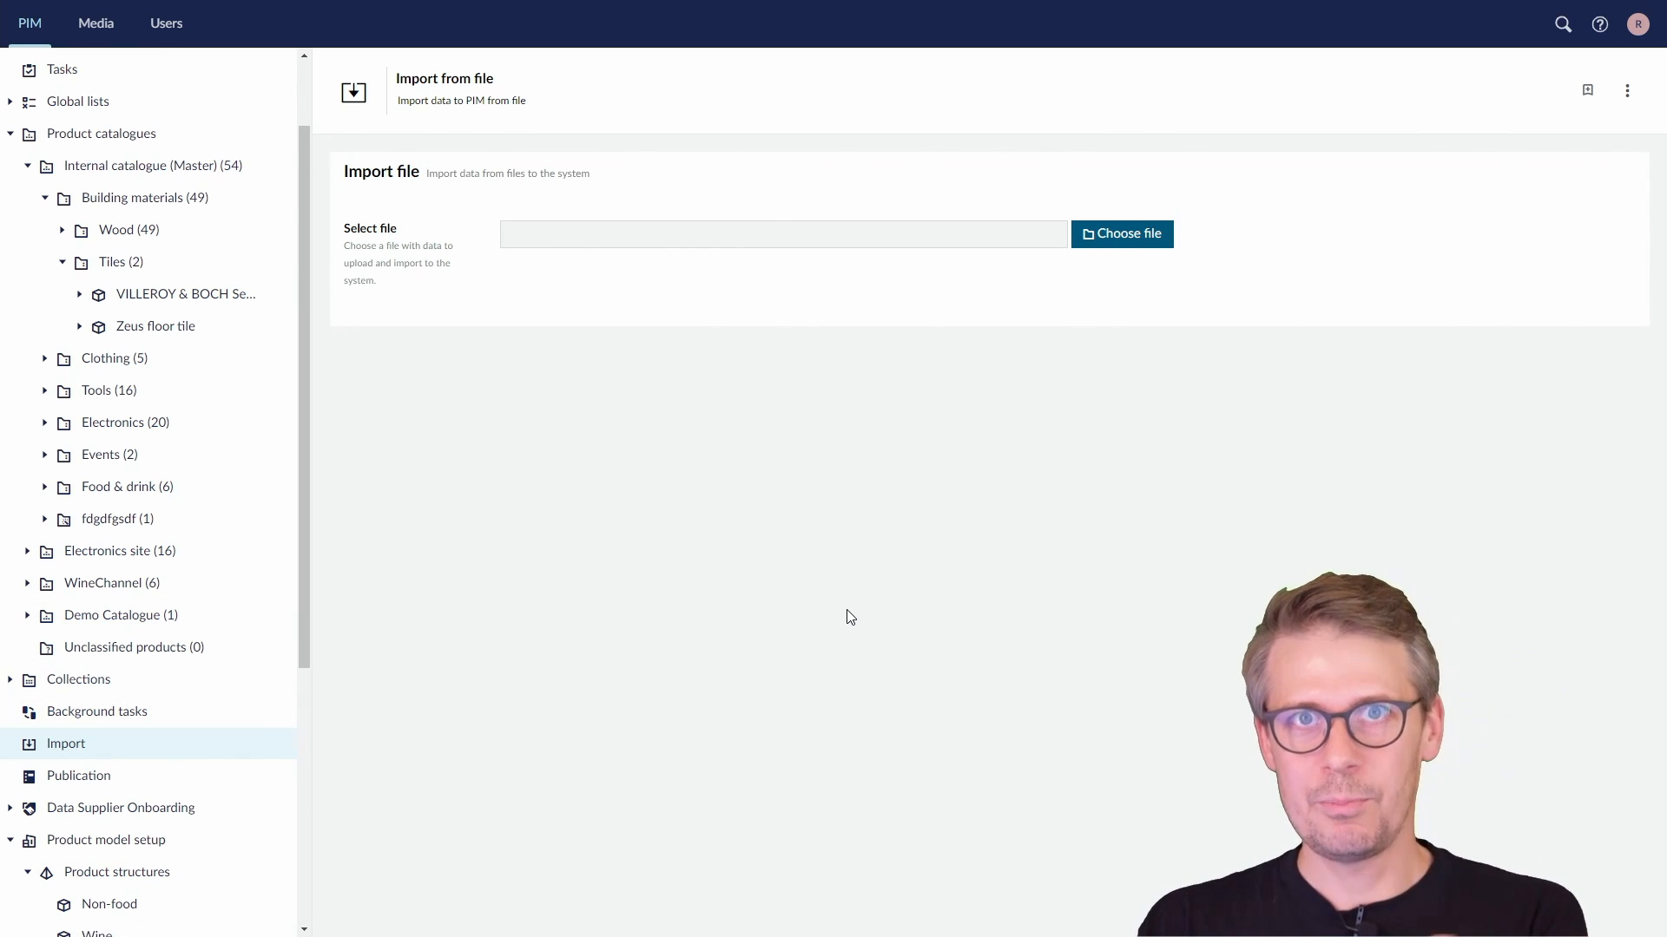
click(1093, 235)
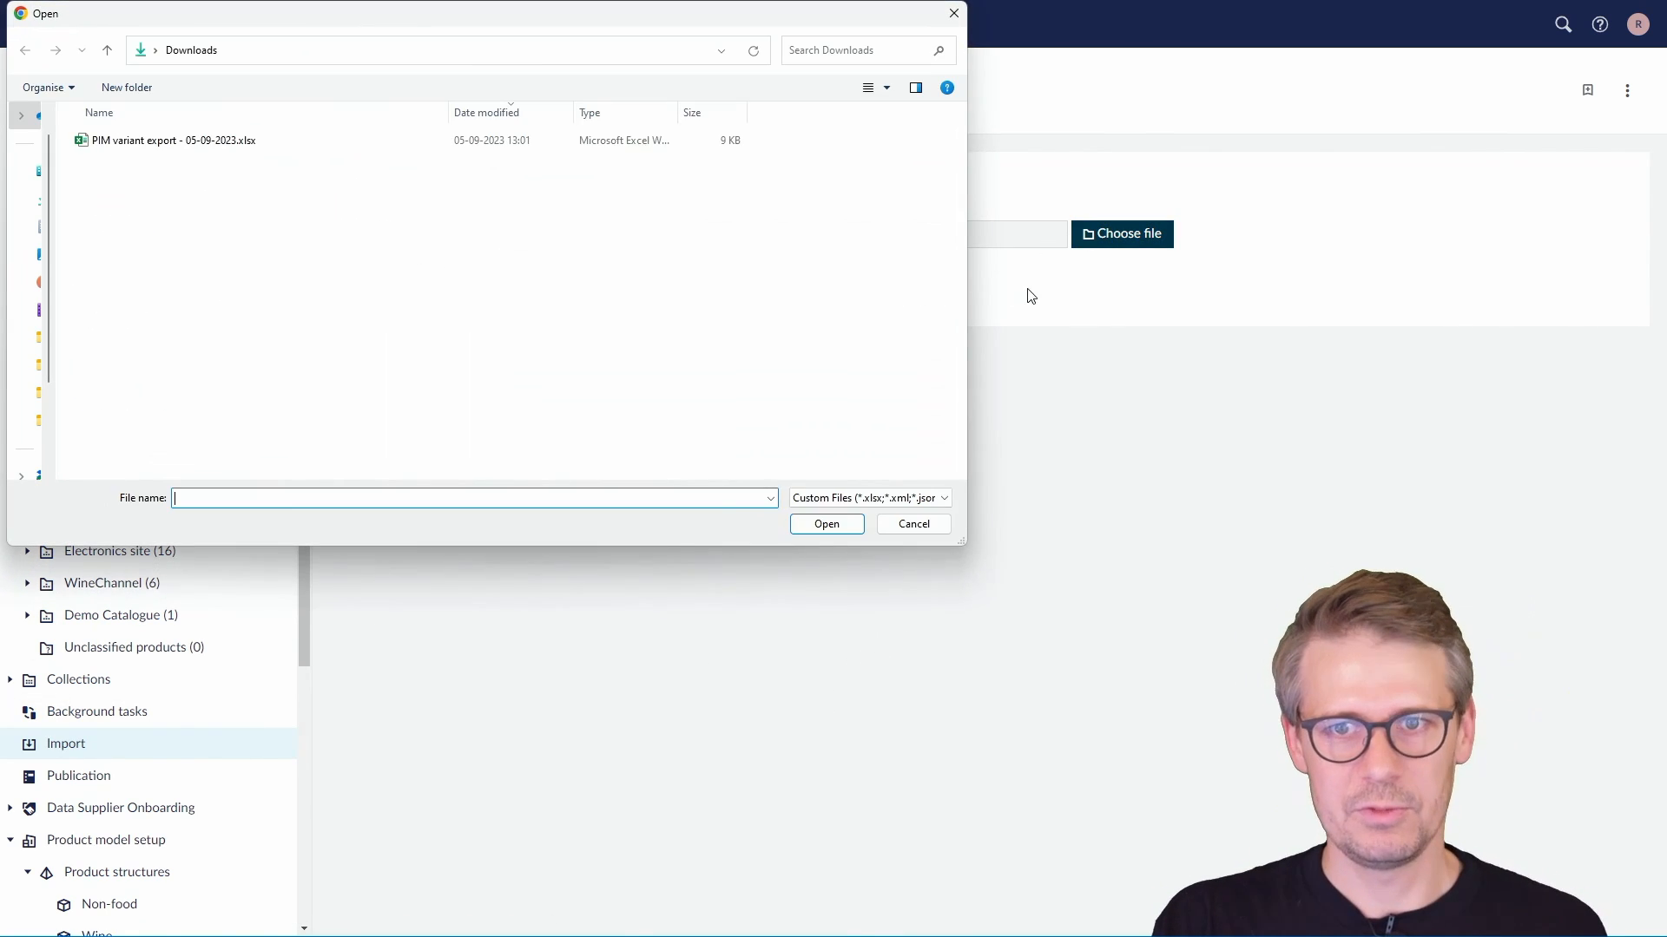
click(226, 145)
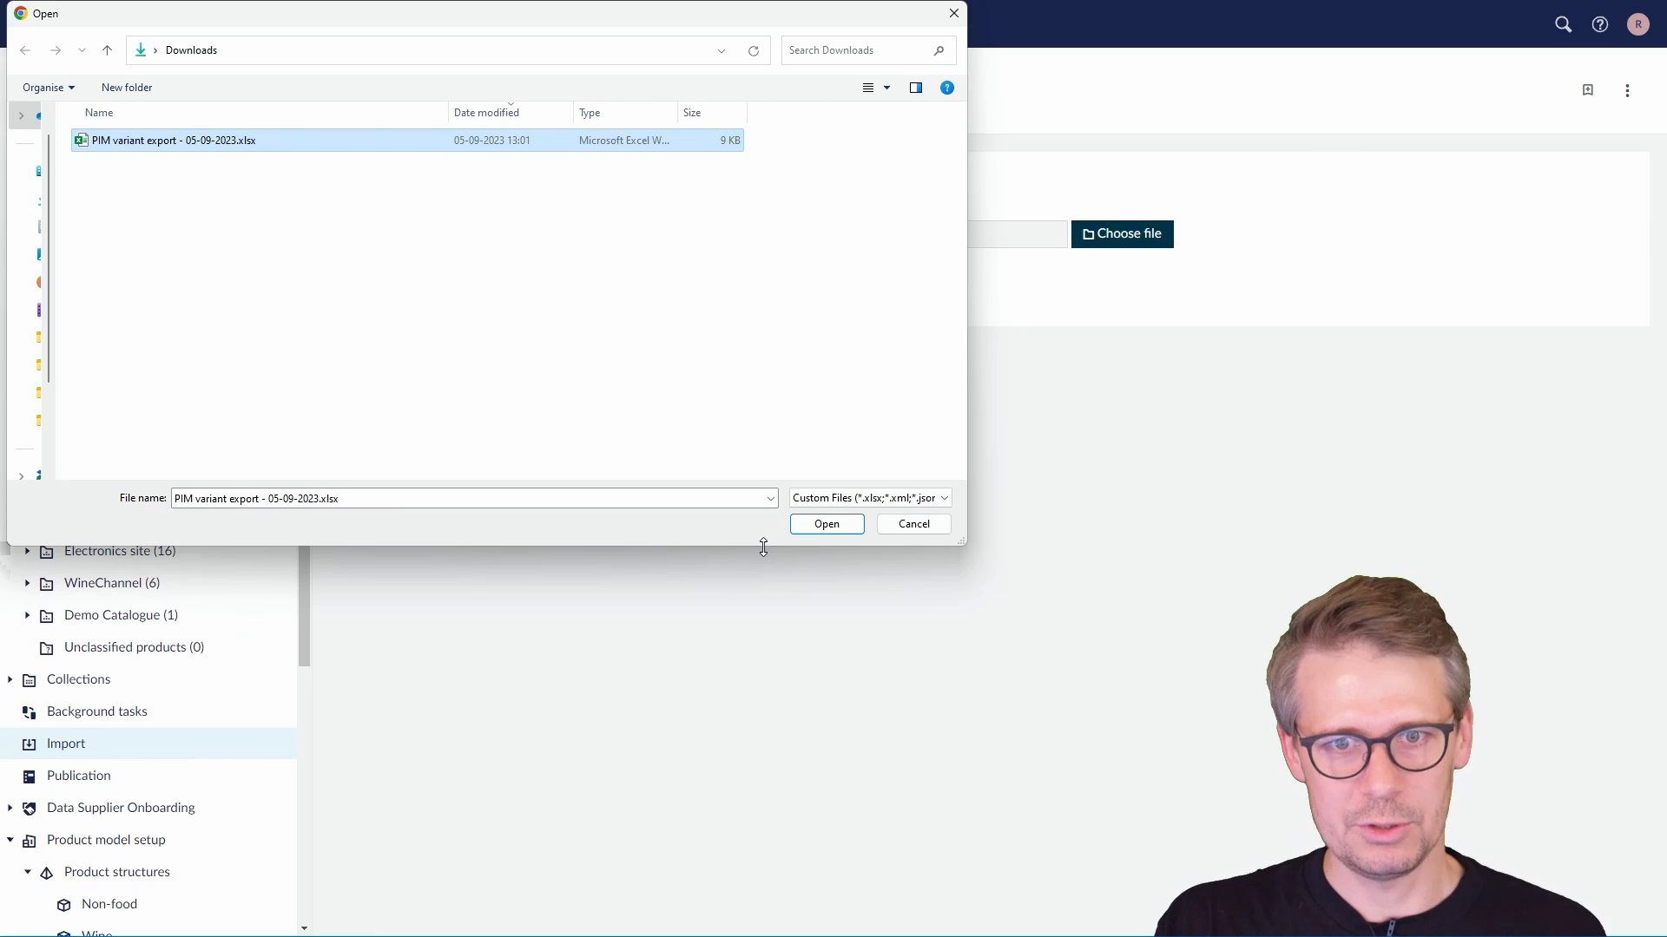
click(822, 533)
click(521, 340)
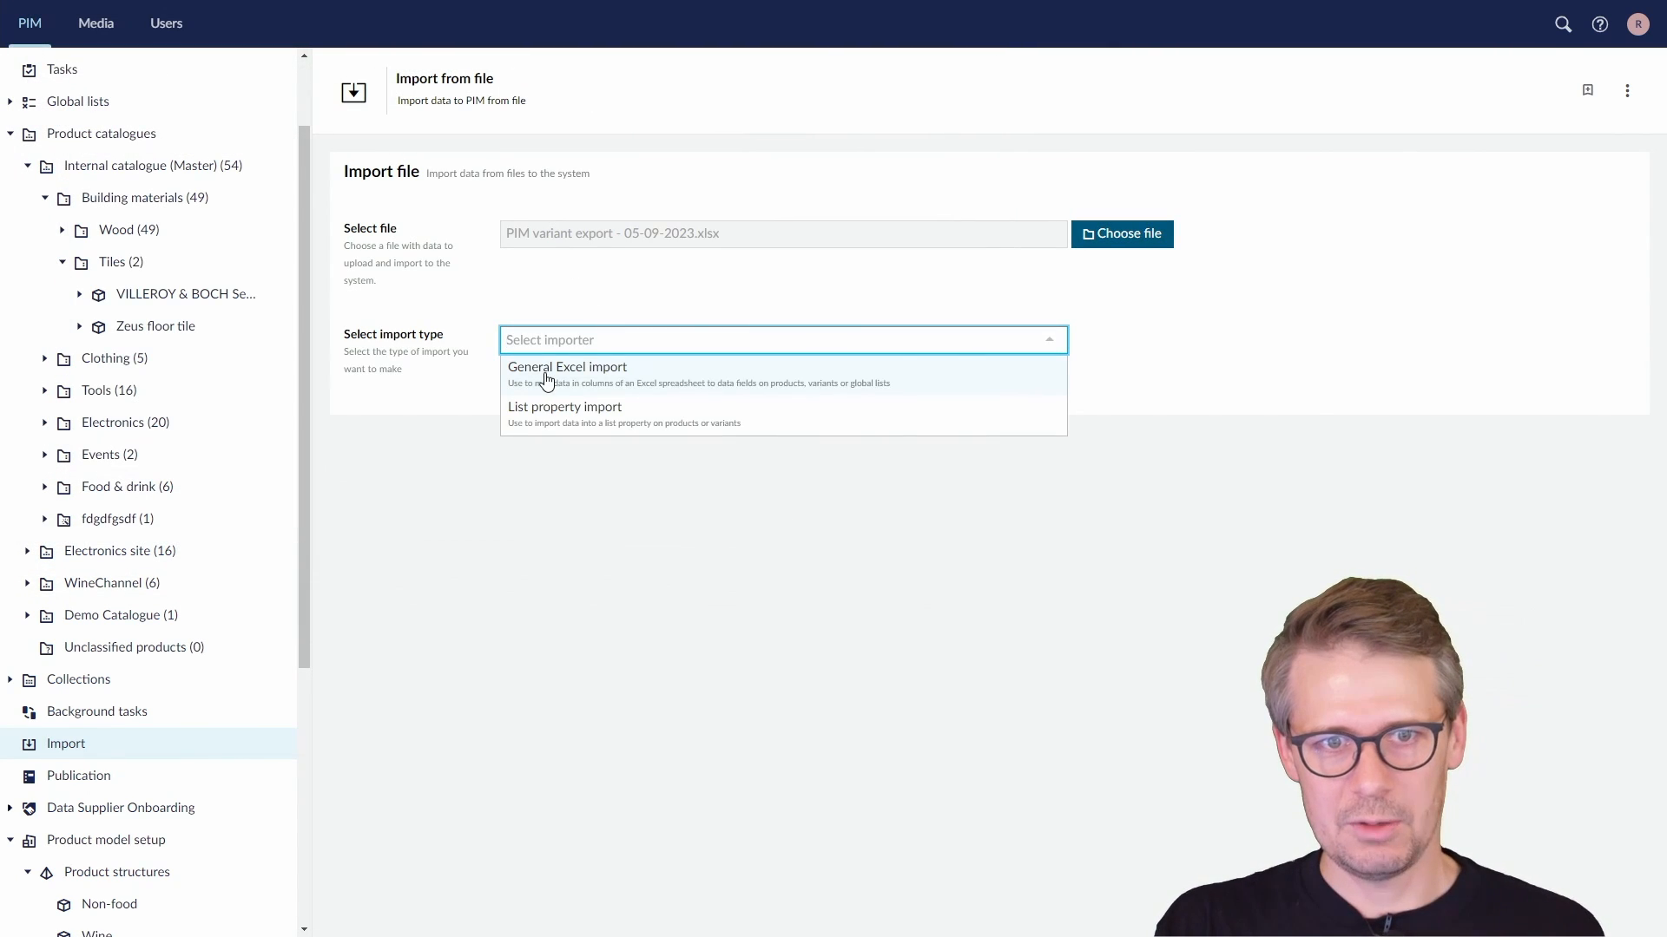
click(547, 380)
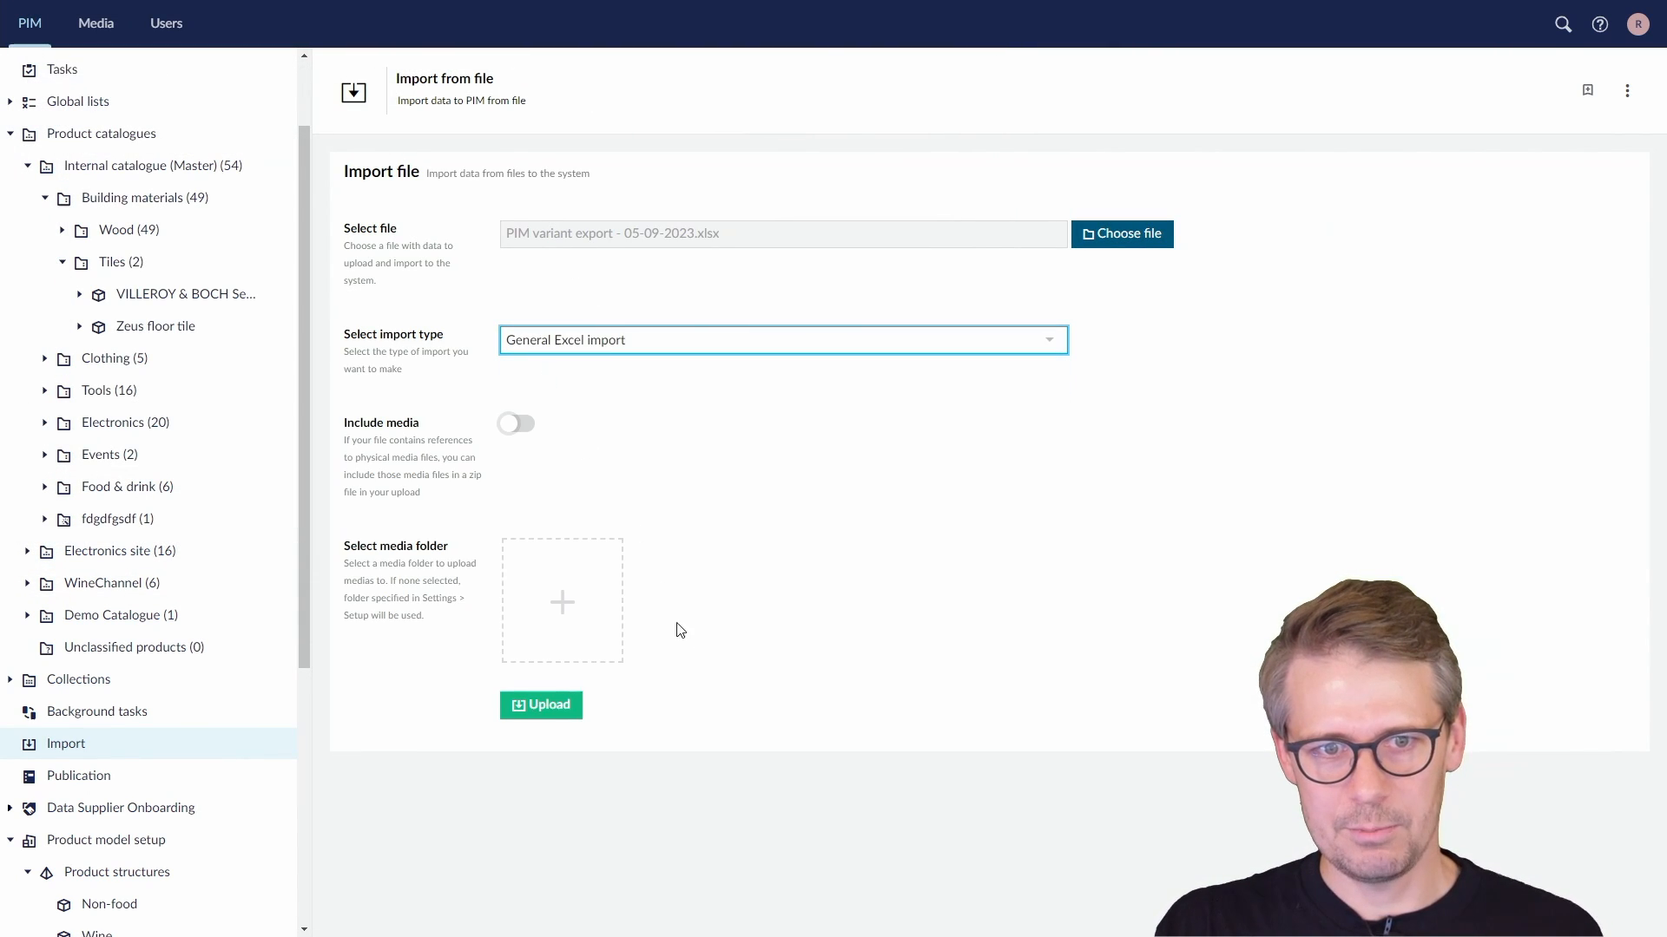
click(565, 707)
- Set the import's entity type to Variants and mark Internal id as the key
click(681, 317)
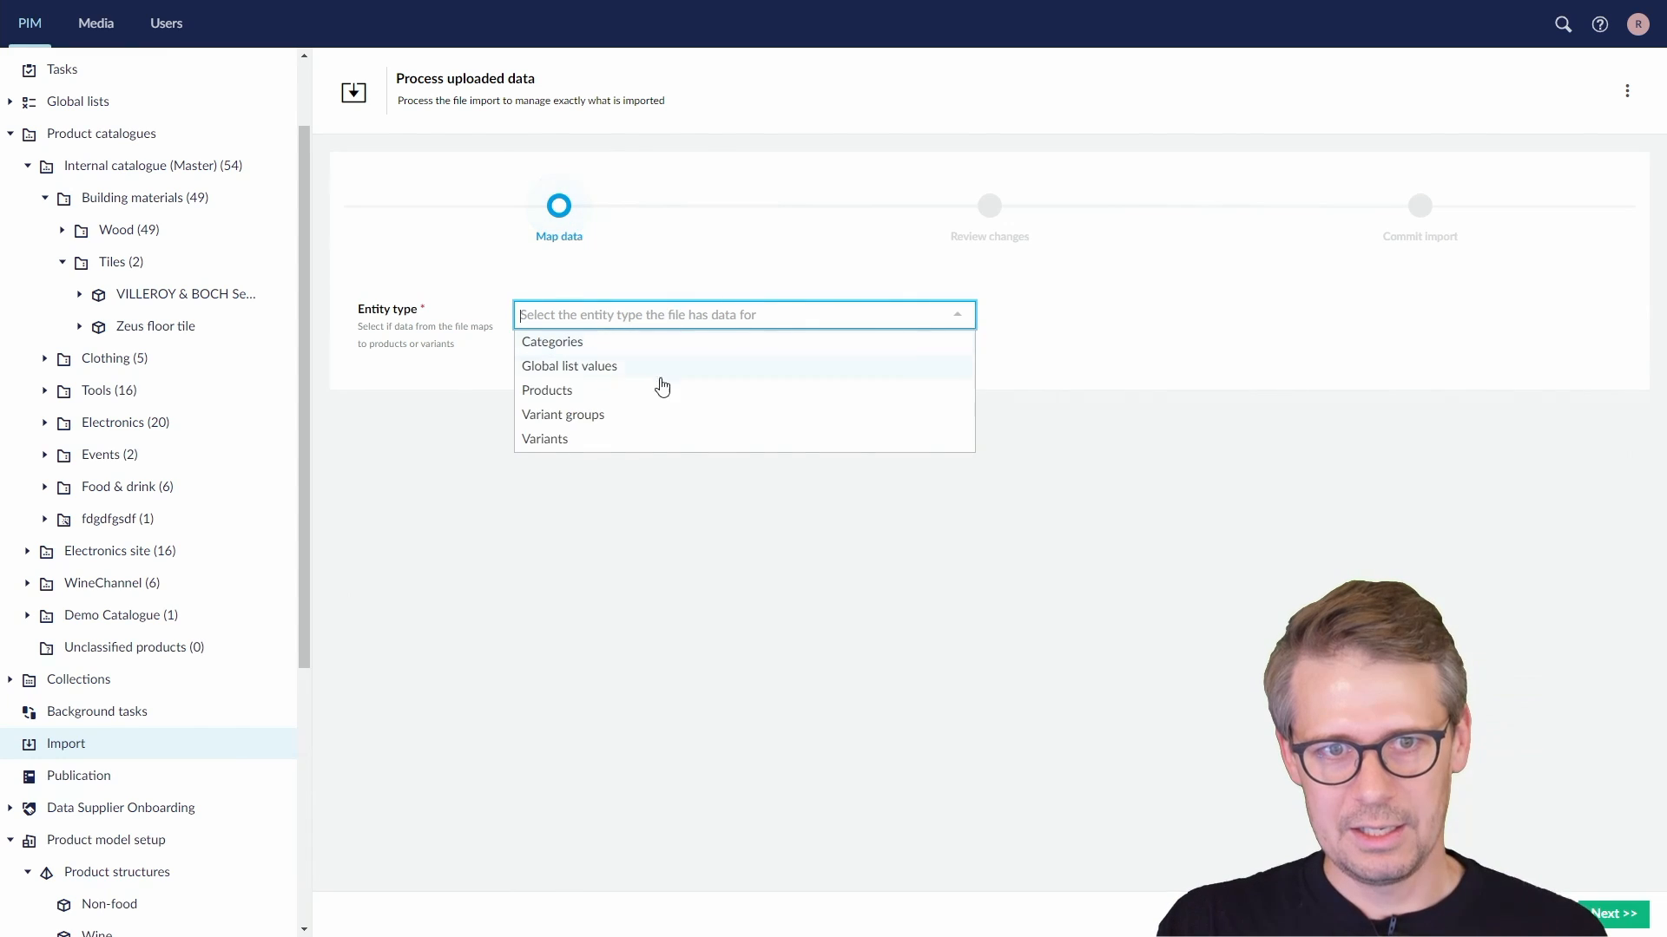
click(643, 441)
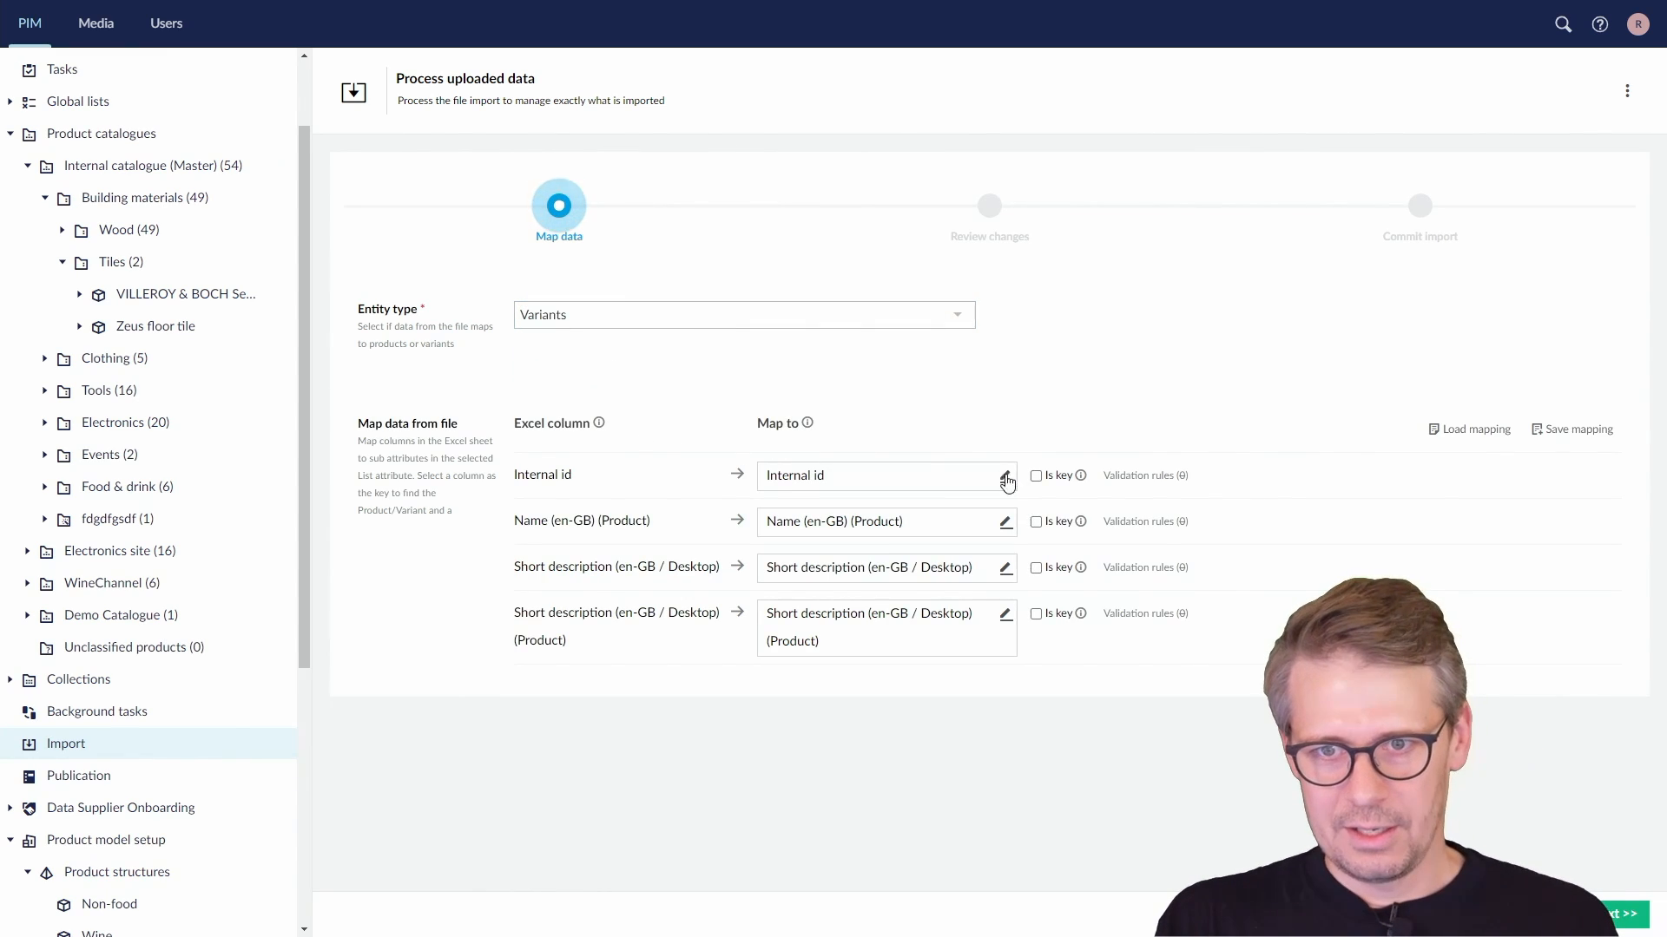
click(1037, 475)
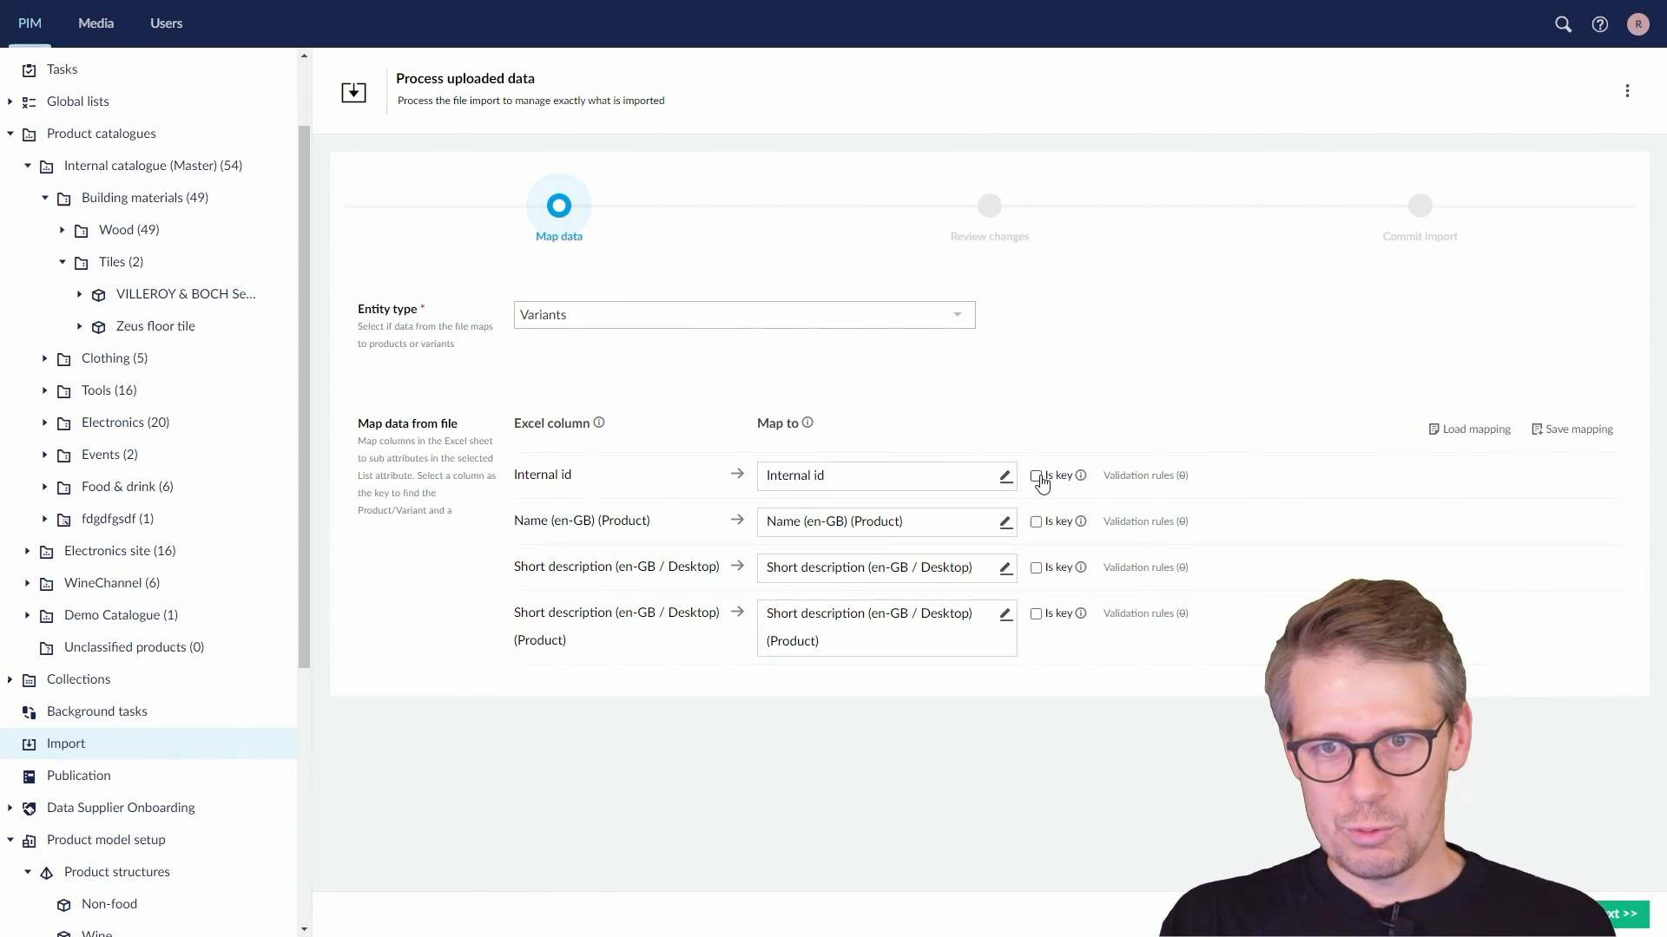
- Clear the field mappings for the Name (en-GB) (Product) and Short description (en-GB / Desktop) (Product) columns
click(926, 525)
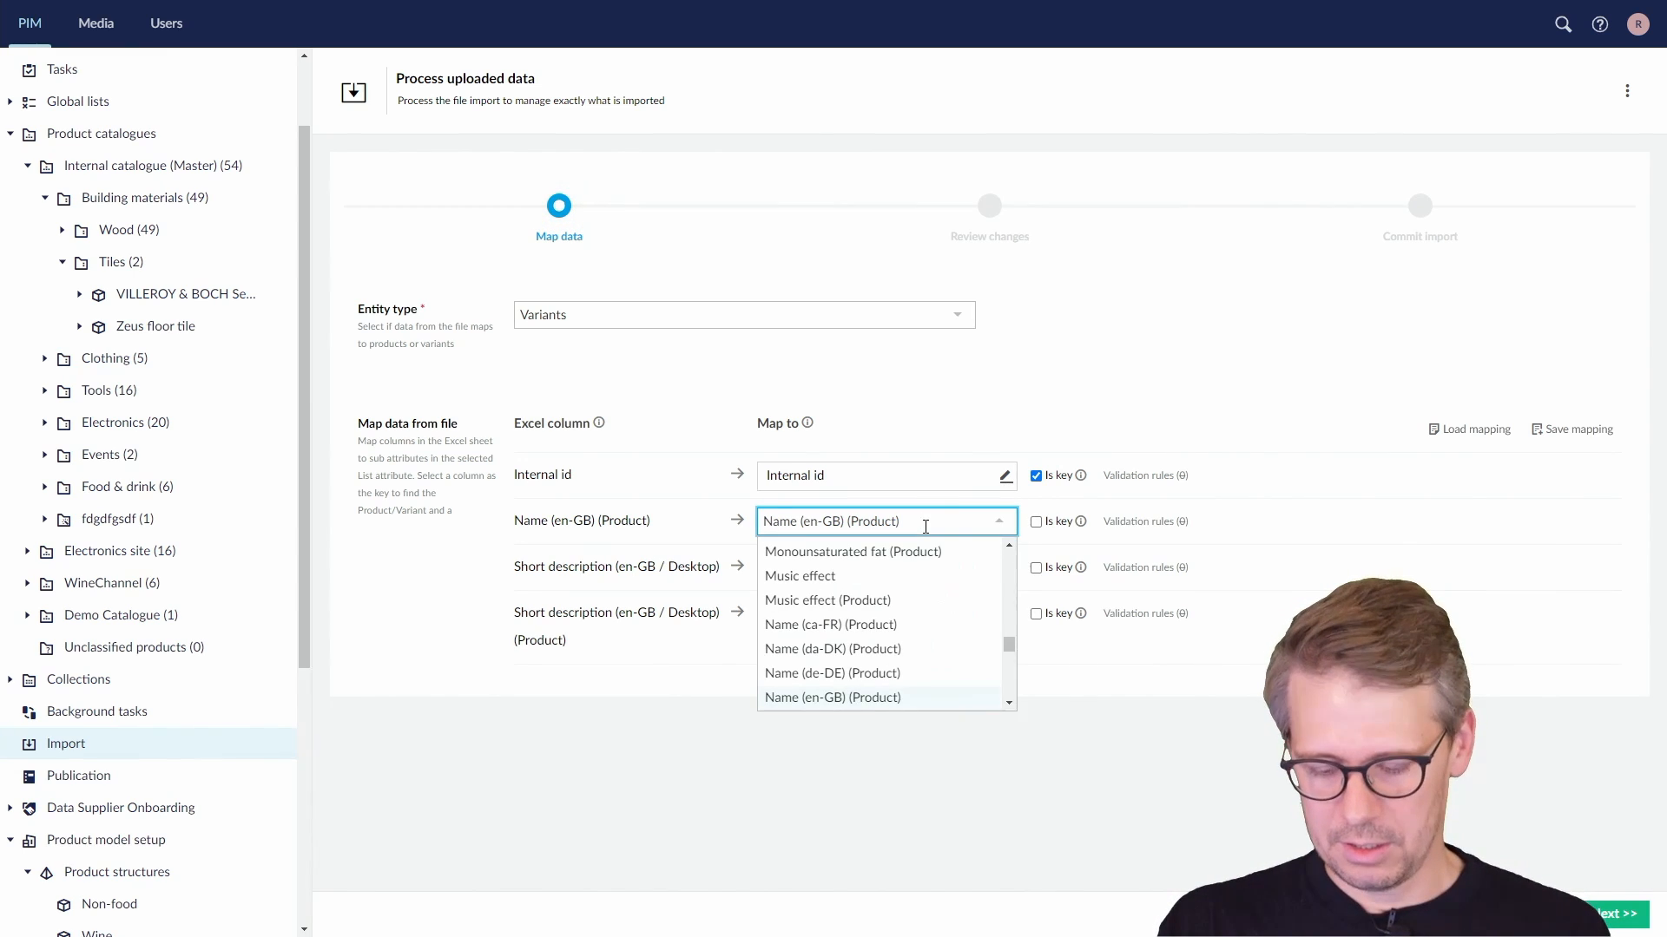
key(BackSpace)
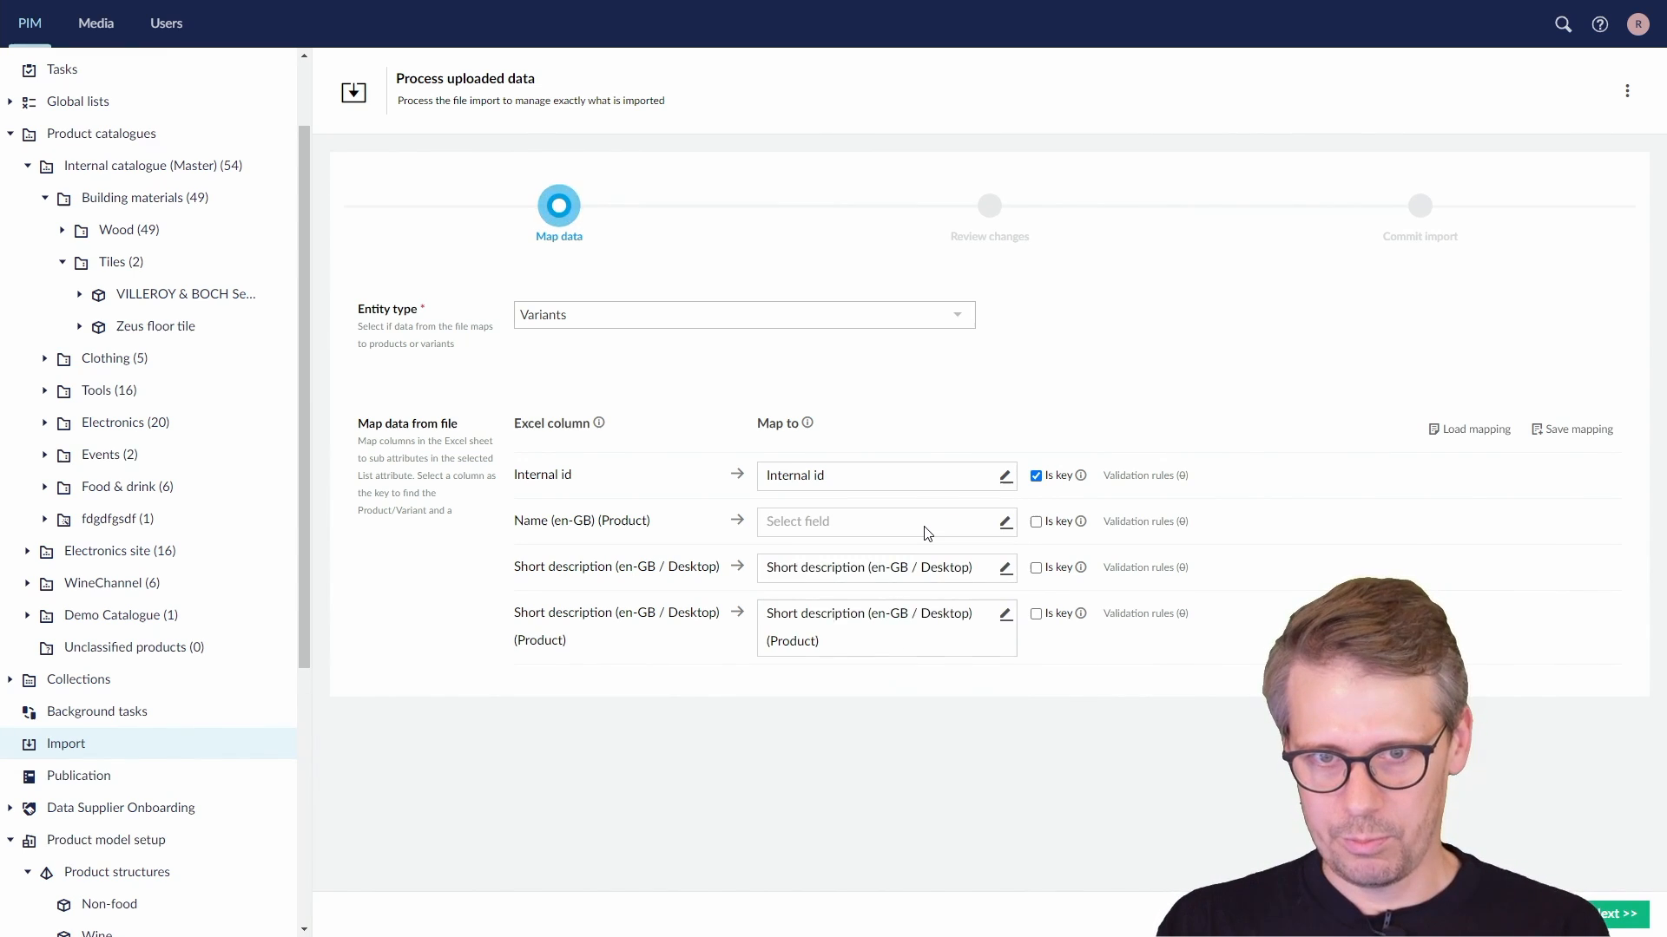
click(879, 648)
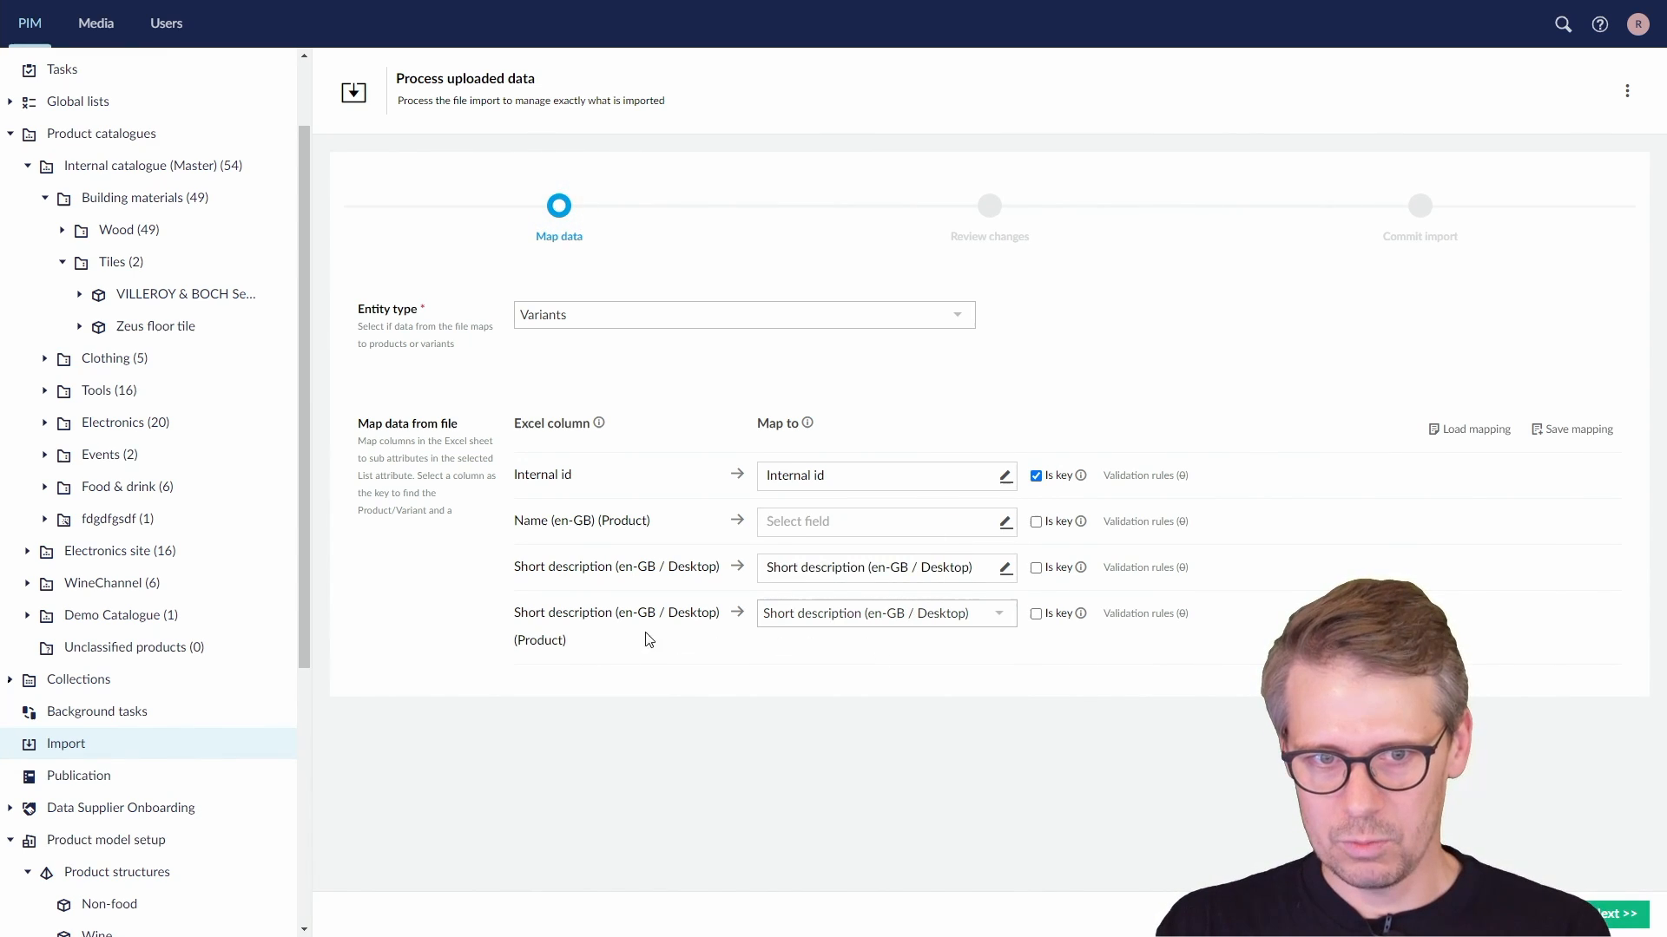
click(923, 618)
click(969, 614)
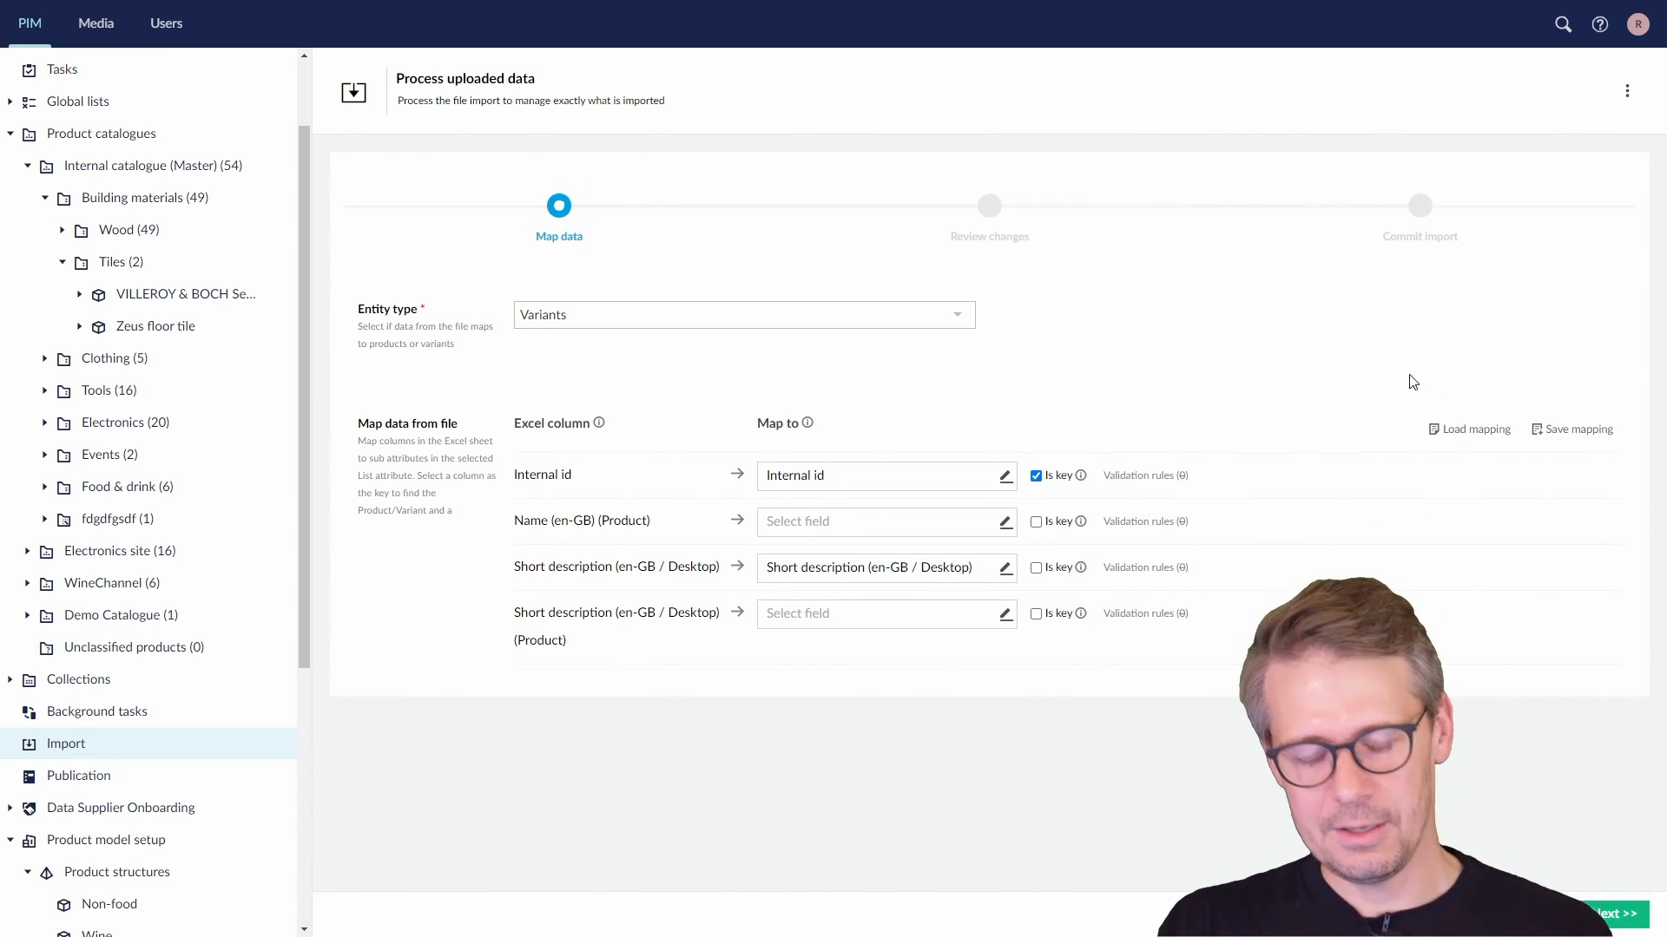
mouse_move(1399, 386)
mouse_down()
mouse_move(1578, 468)
mouse_move(1635, 458)
mouse_up()
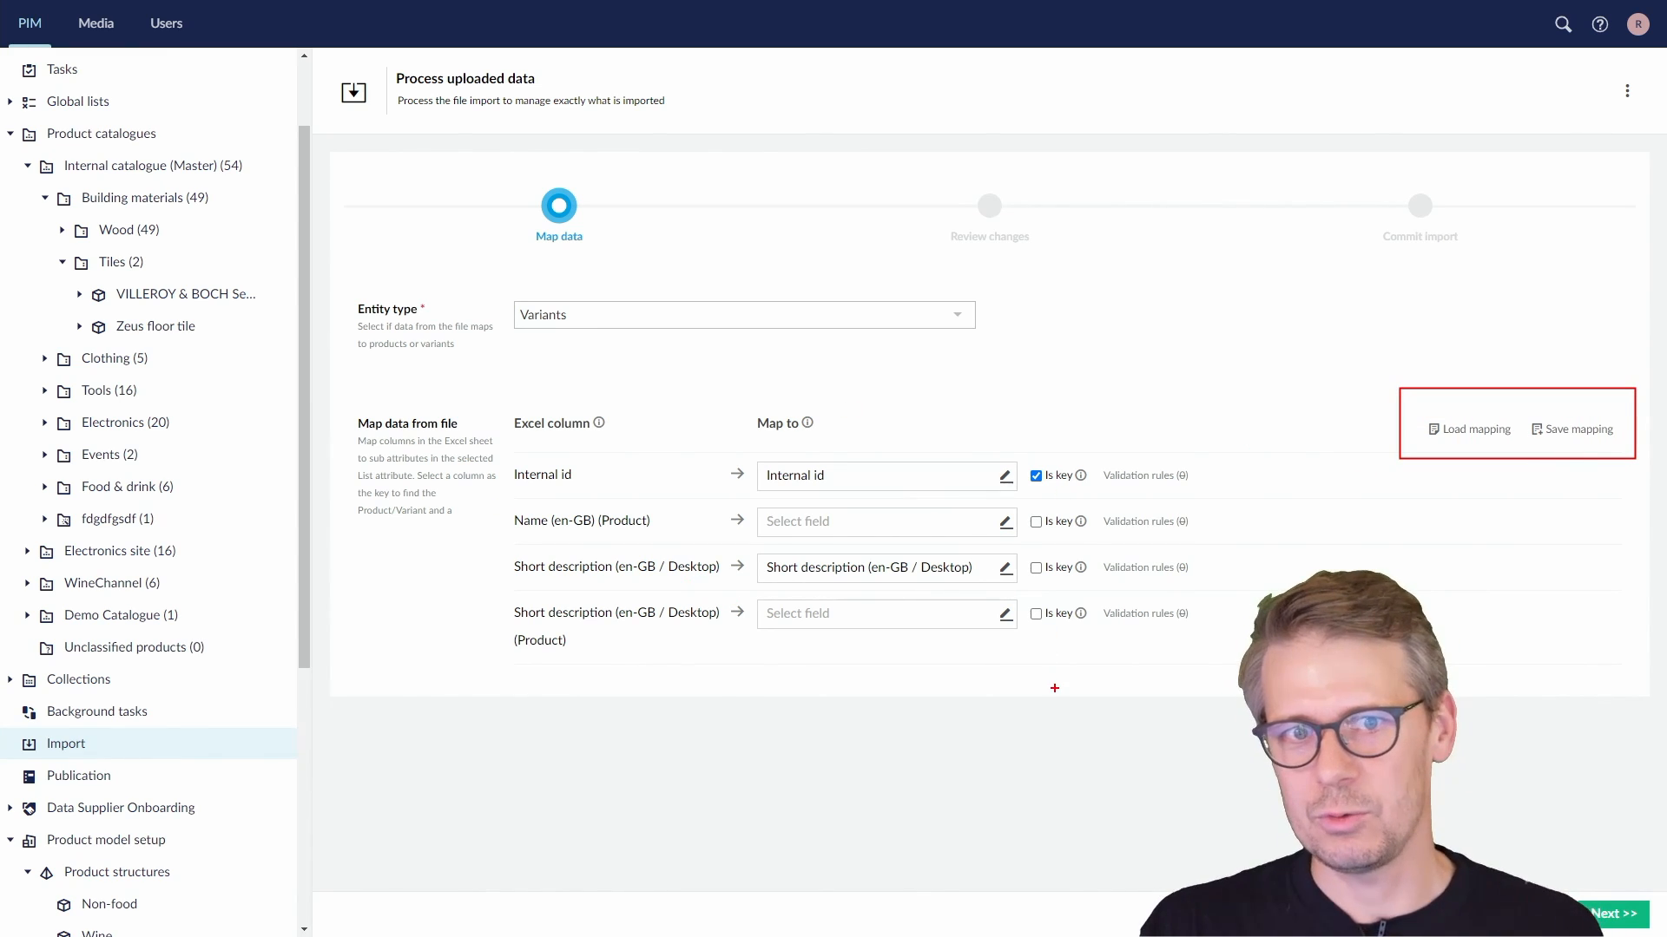
key(Escape)
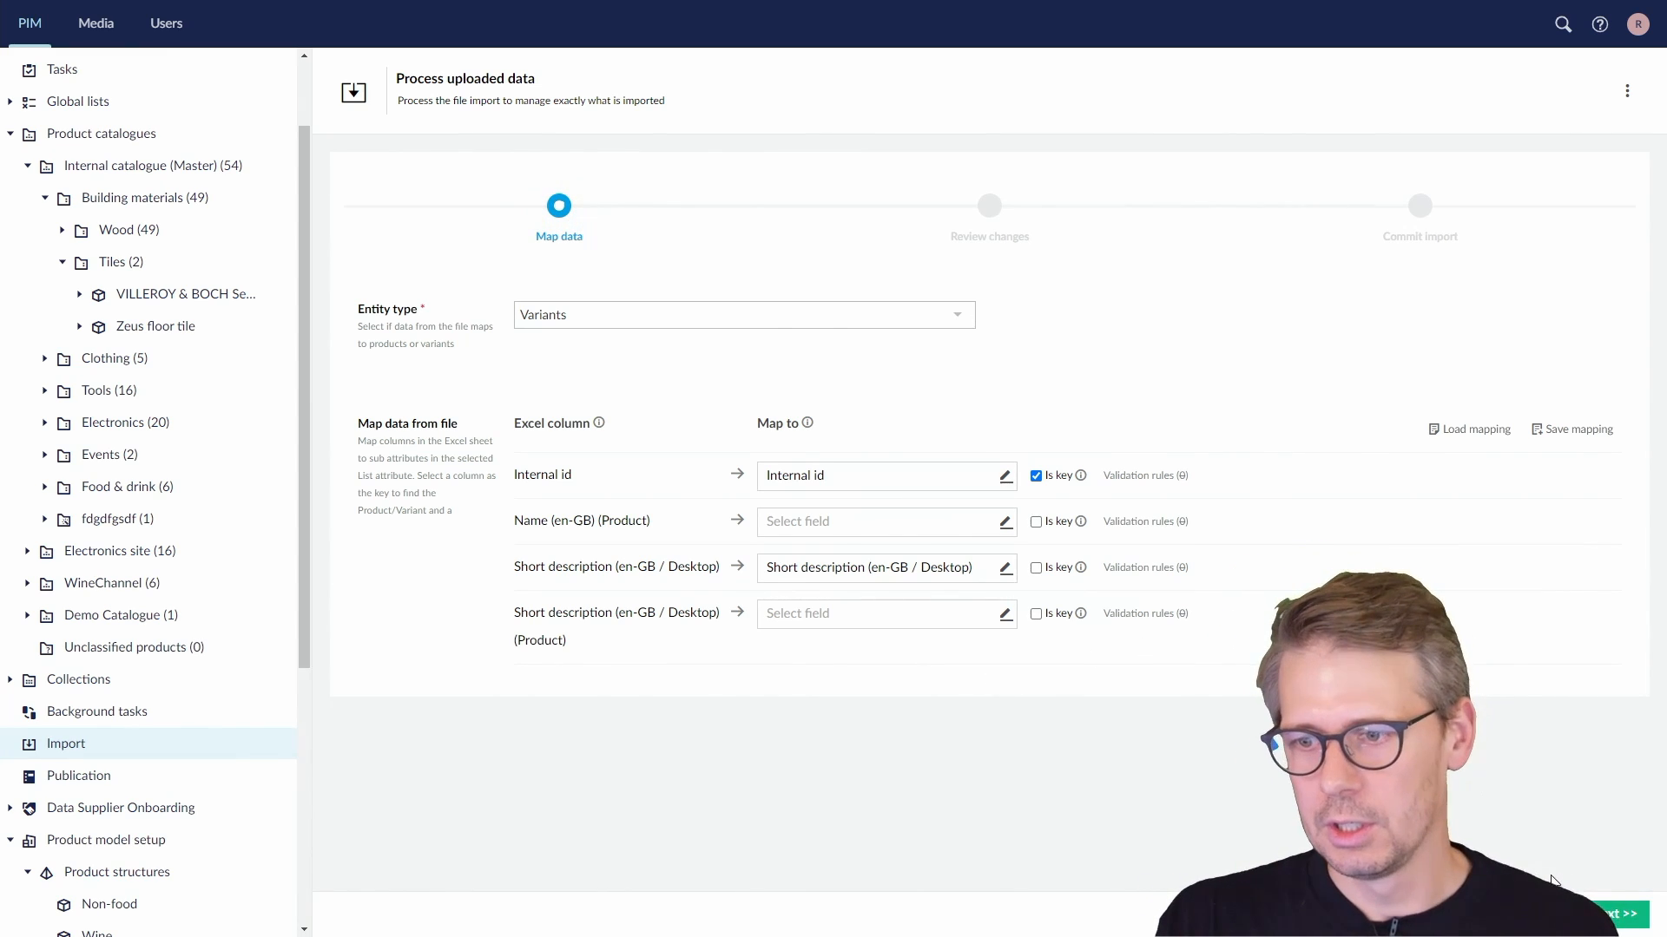
- Review the variant's before and after short description, approve line 2 and commit the import
click(1619, 916)
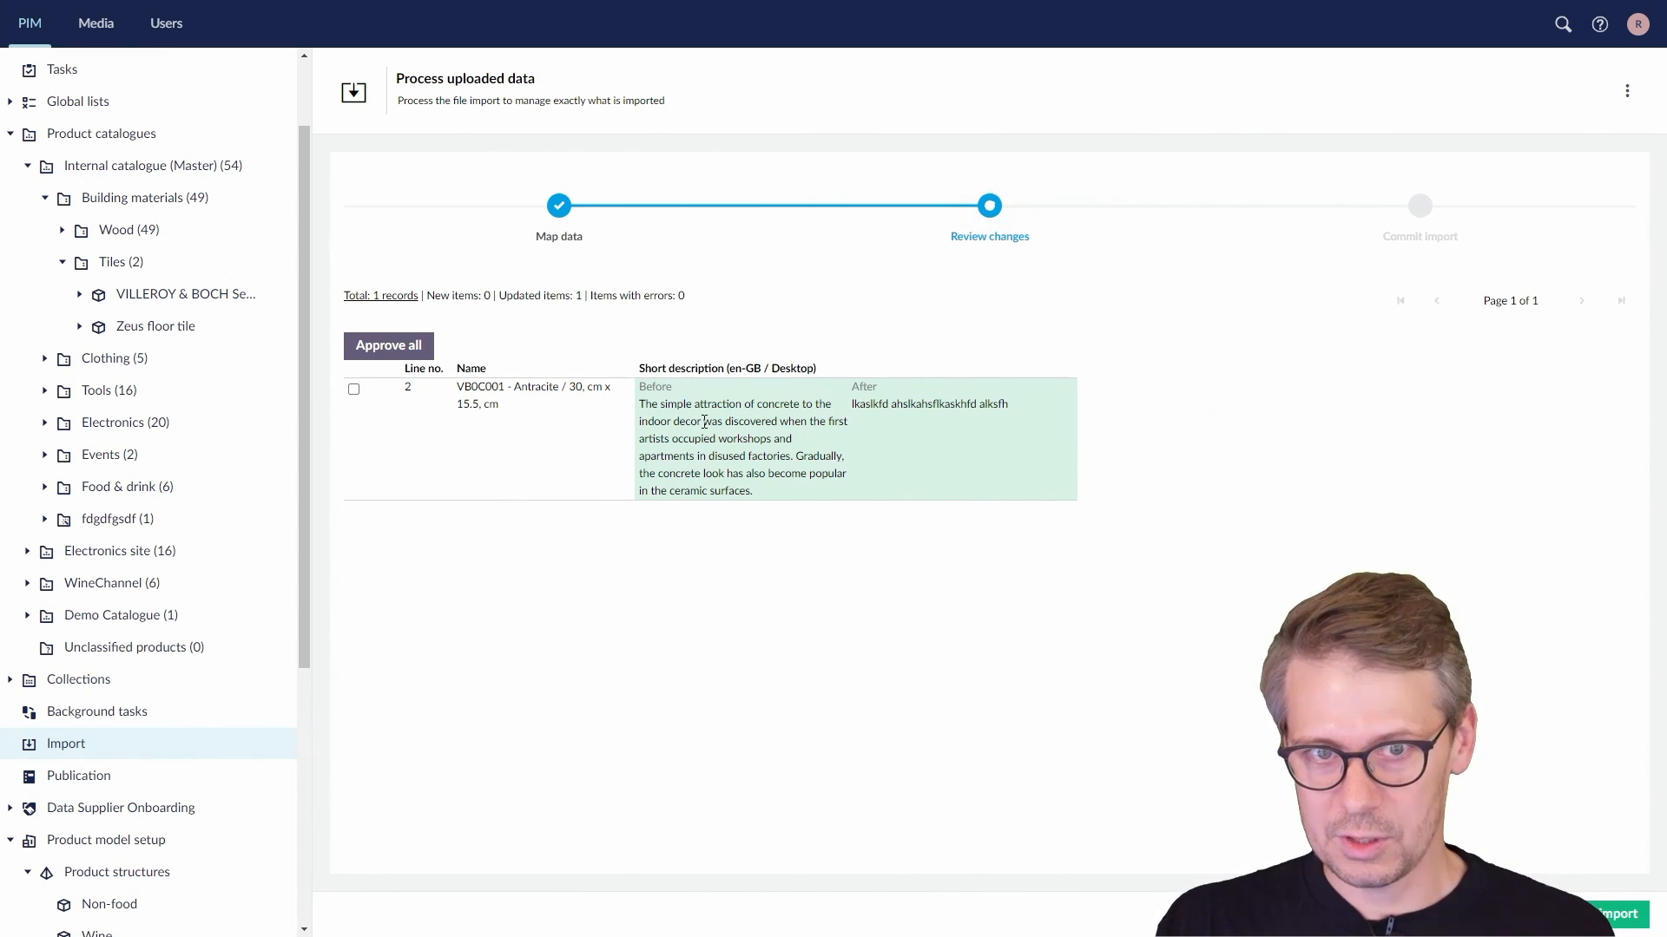
drag(638, 405, 910, 466)
drag(871, 405, 1003, 429)
click(353, 389)
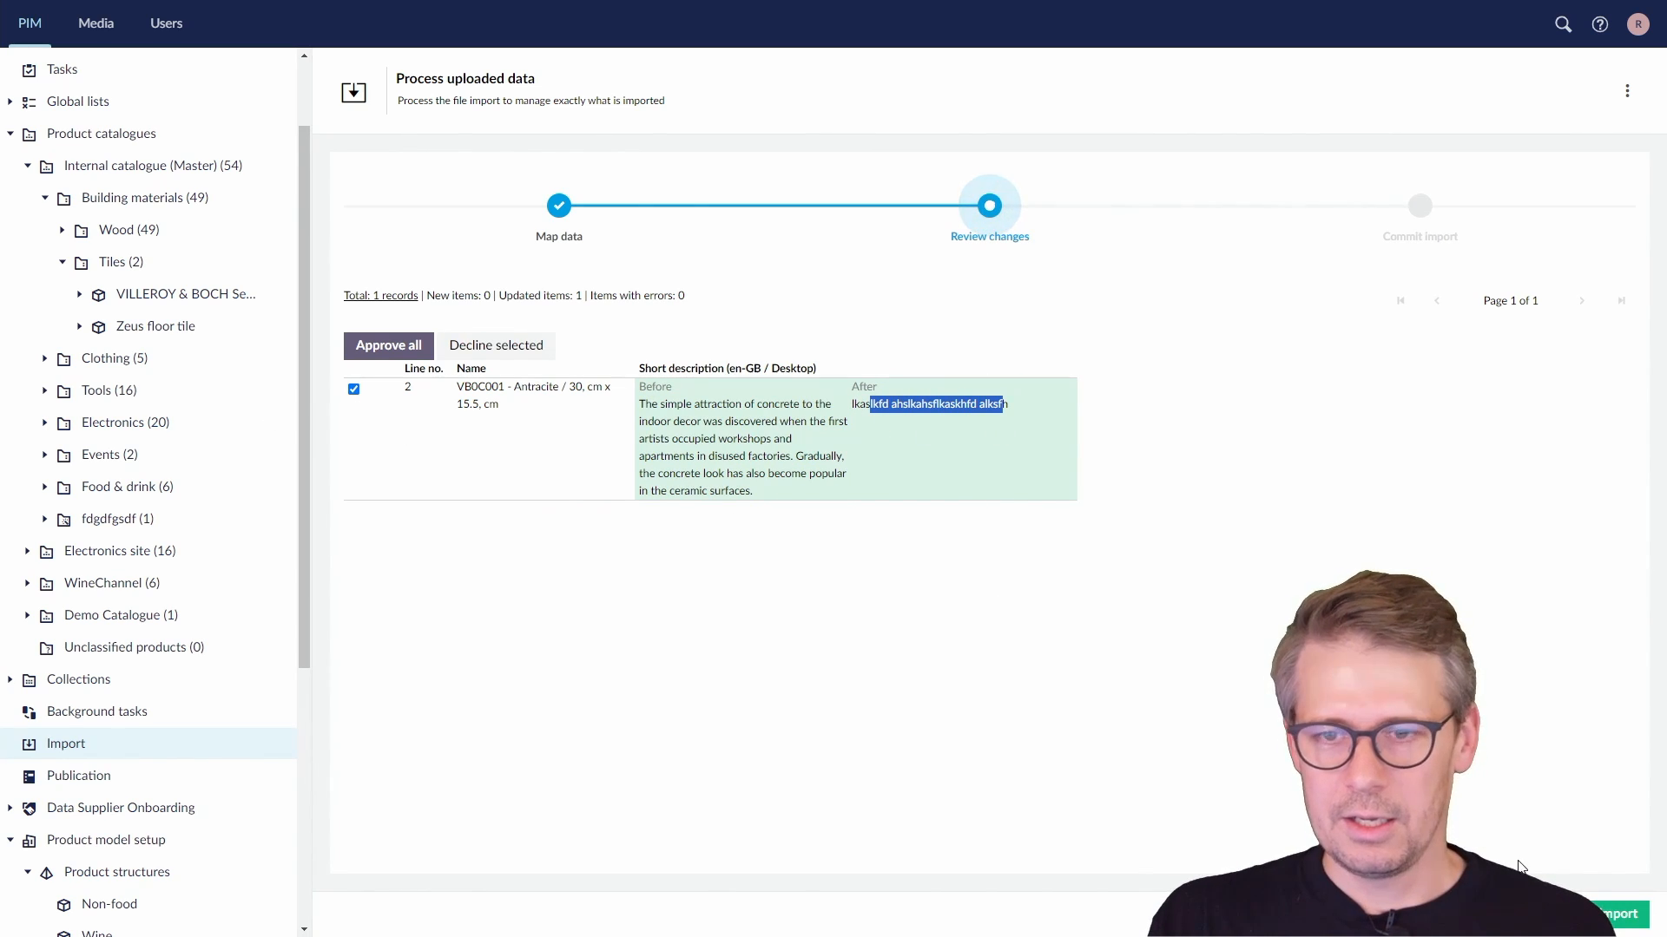
click(1617, 914)
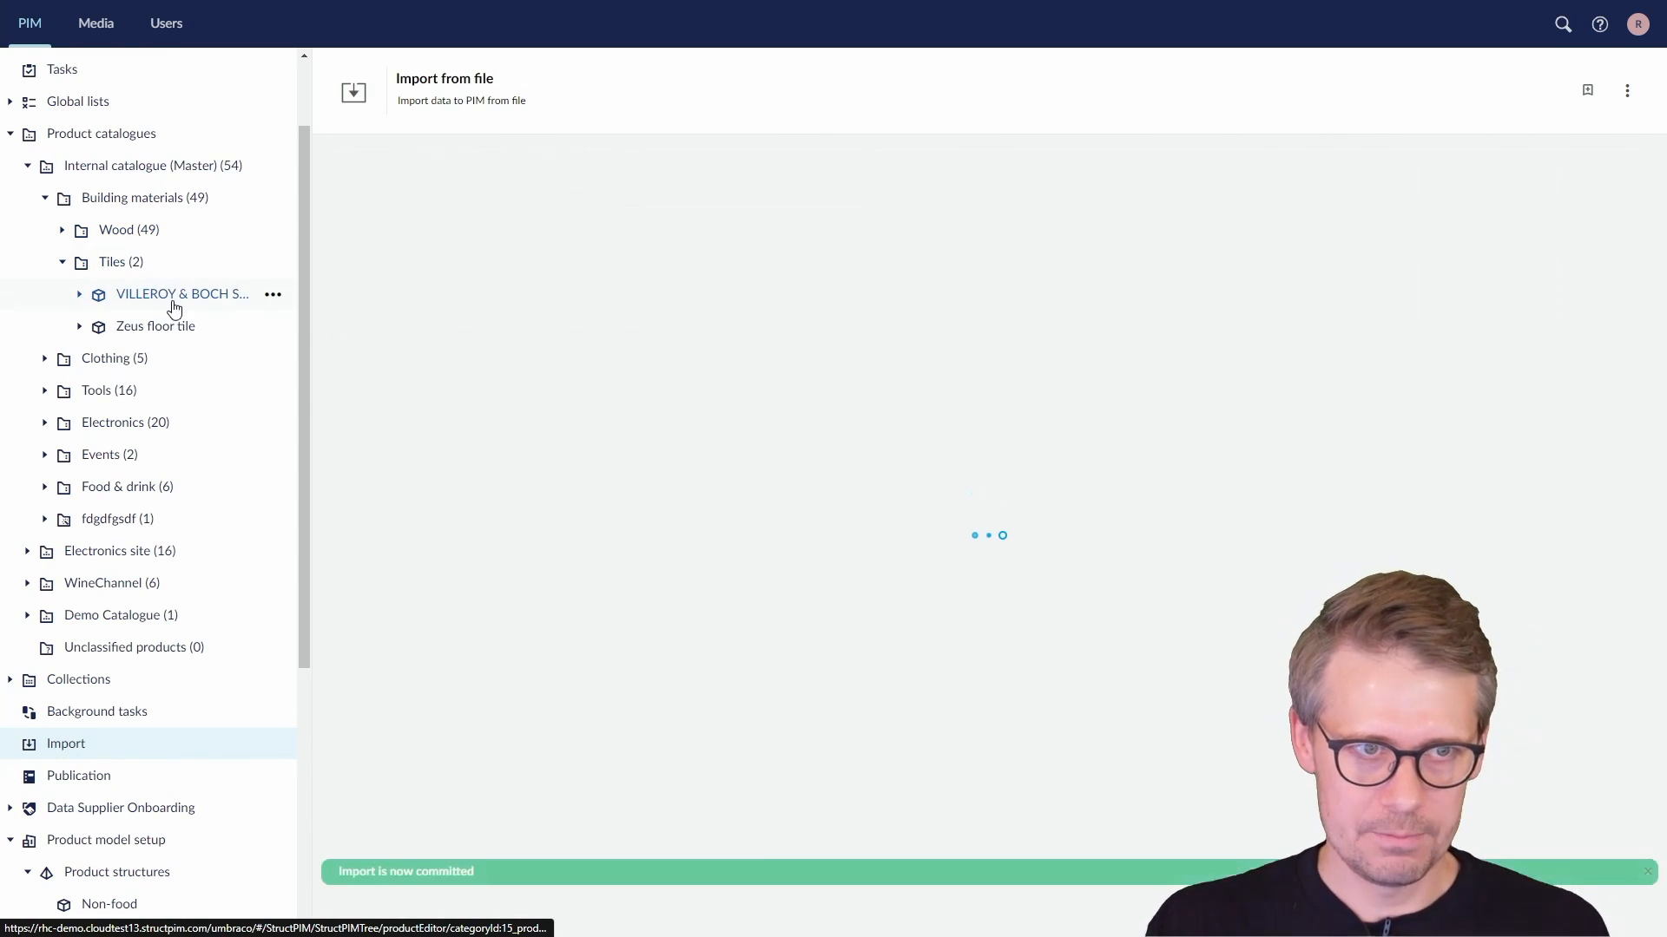
- Open variant VB0C001 of the VILLEROY & BOCH Section Floor / Wall Tile product and check its short description
click(178, 297)
scroll(498, 506, down, 5)
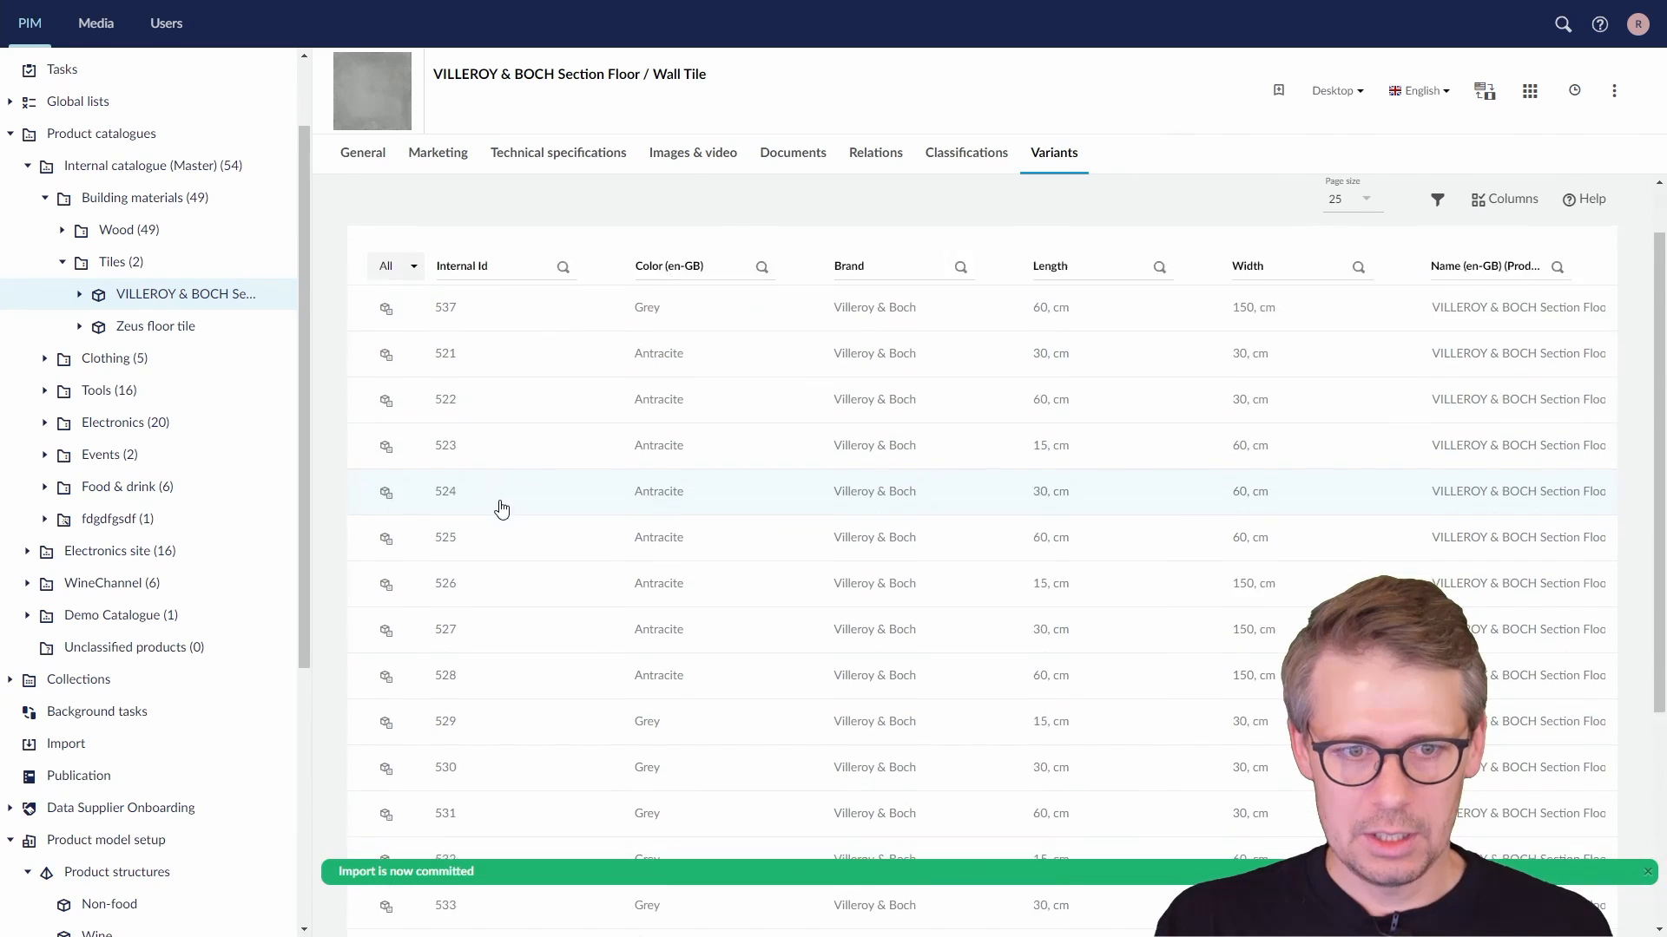
click(512, 759)
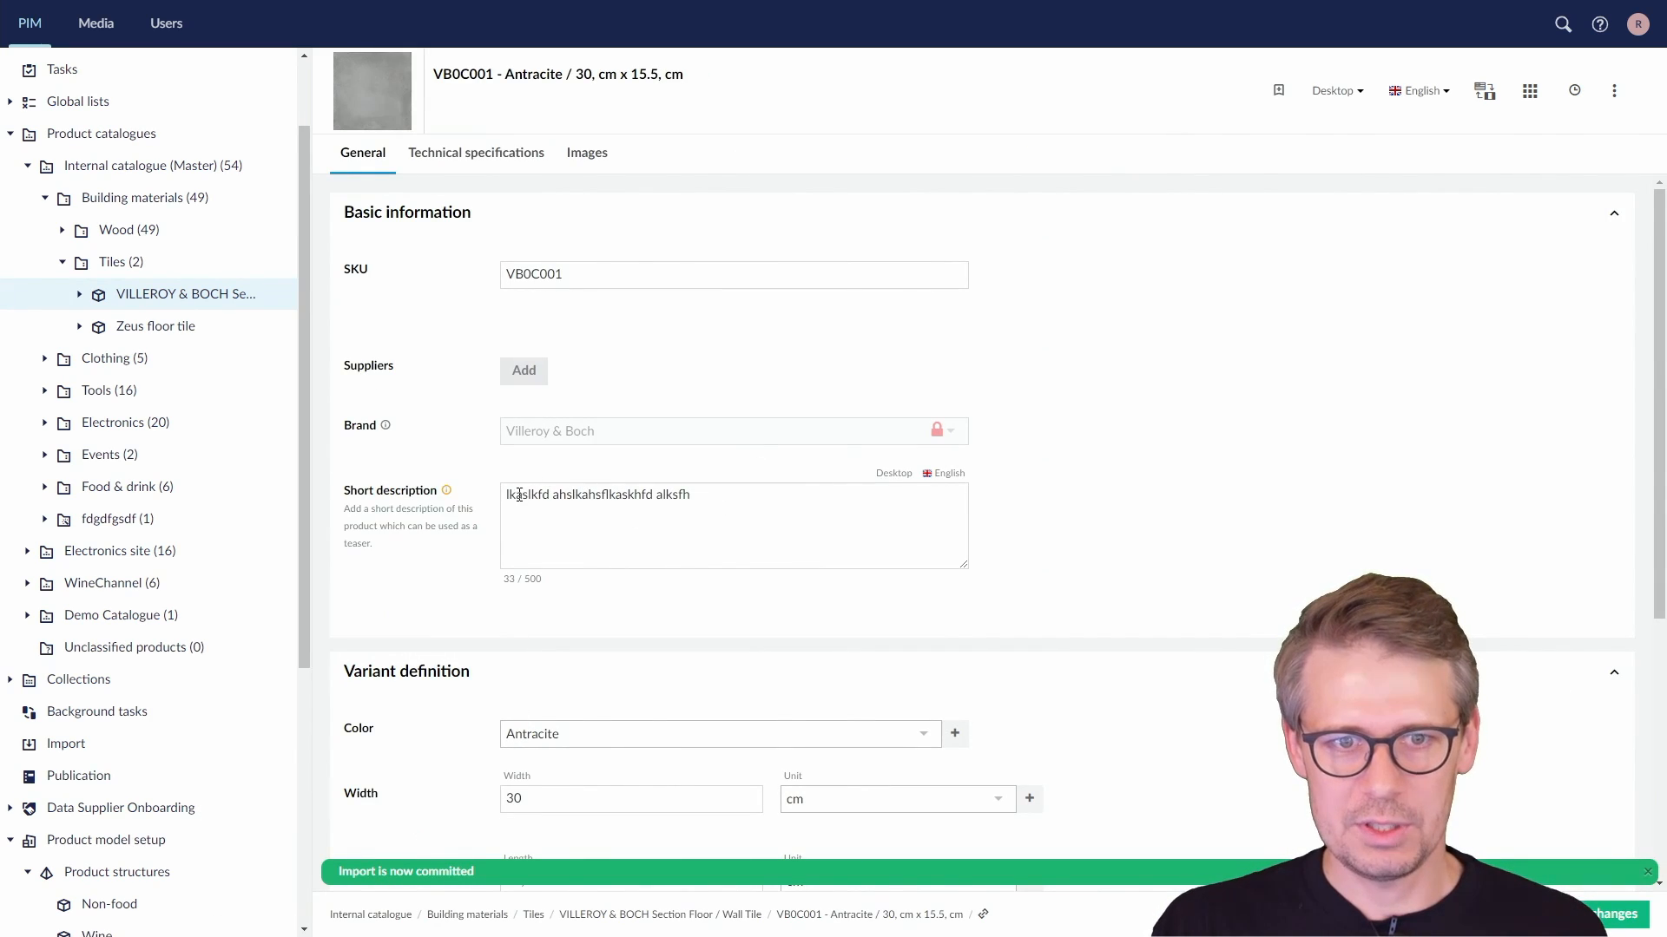
mouse_move(447, 493)
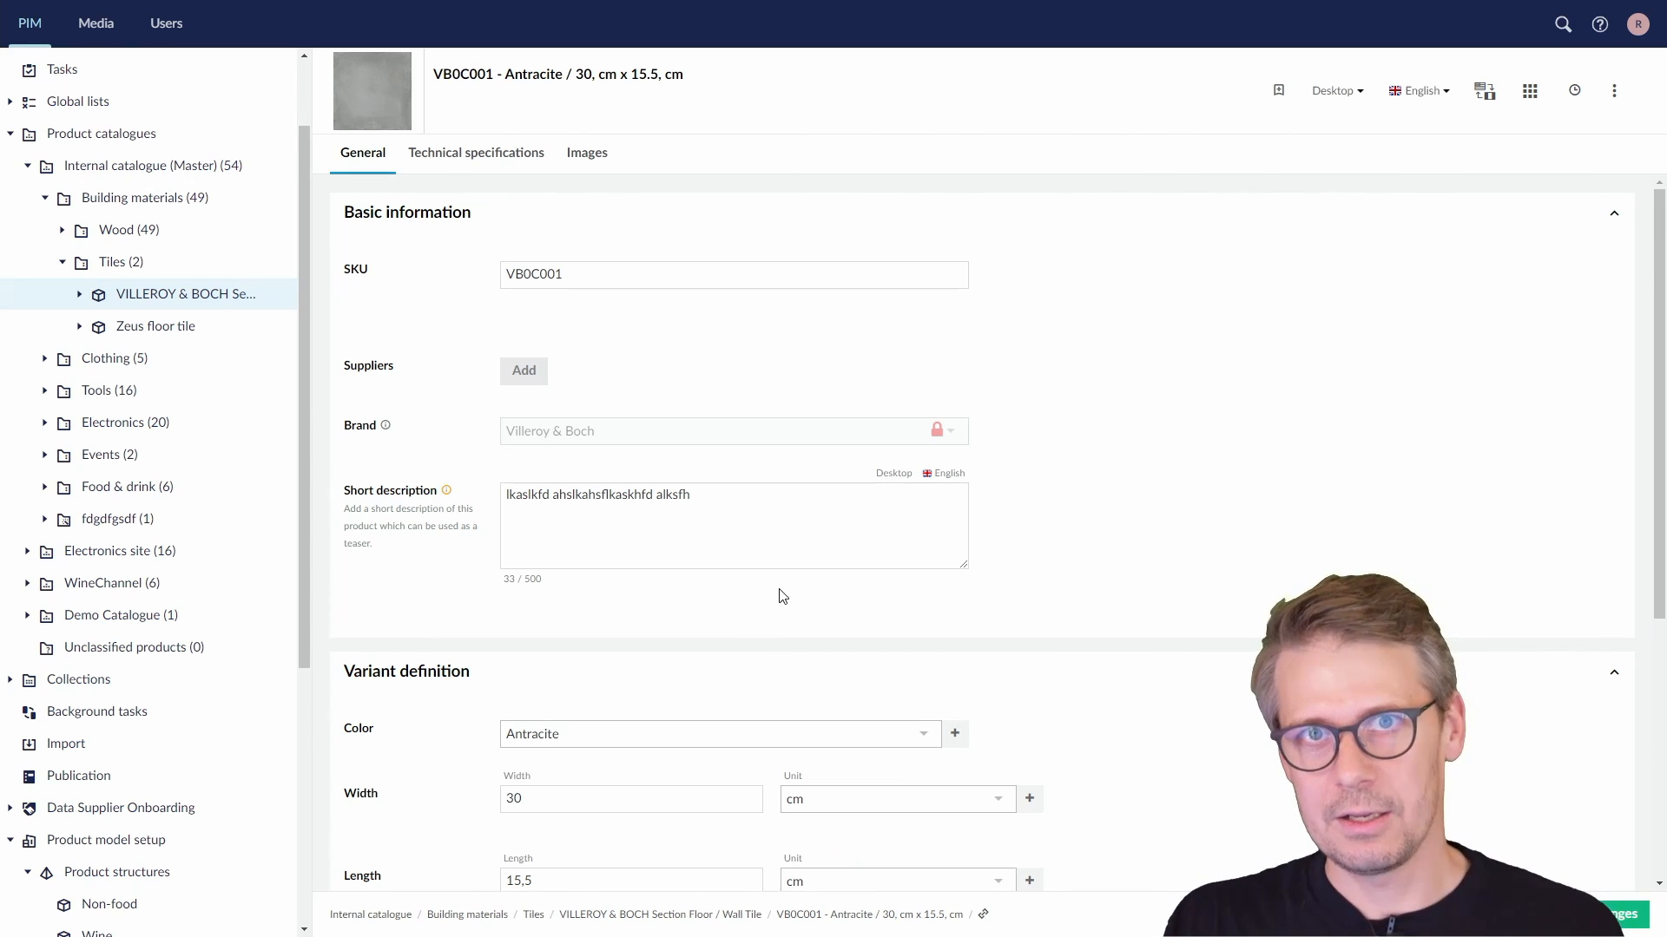
scroll(651, 651, down, 2)
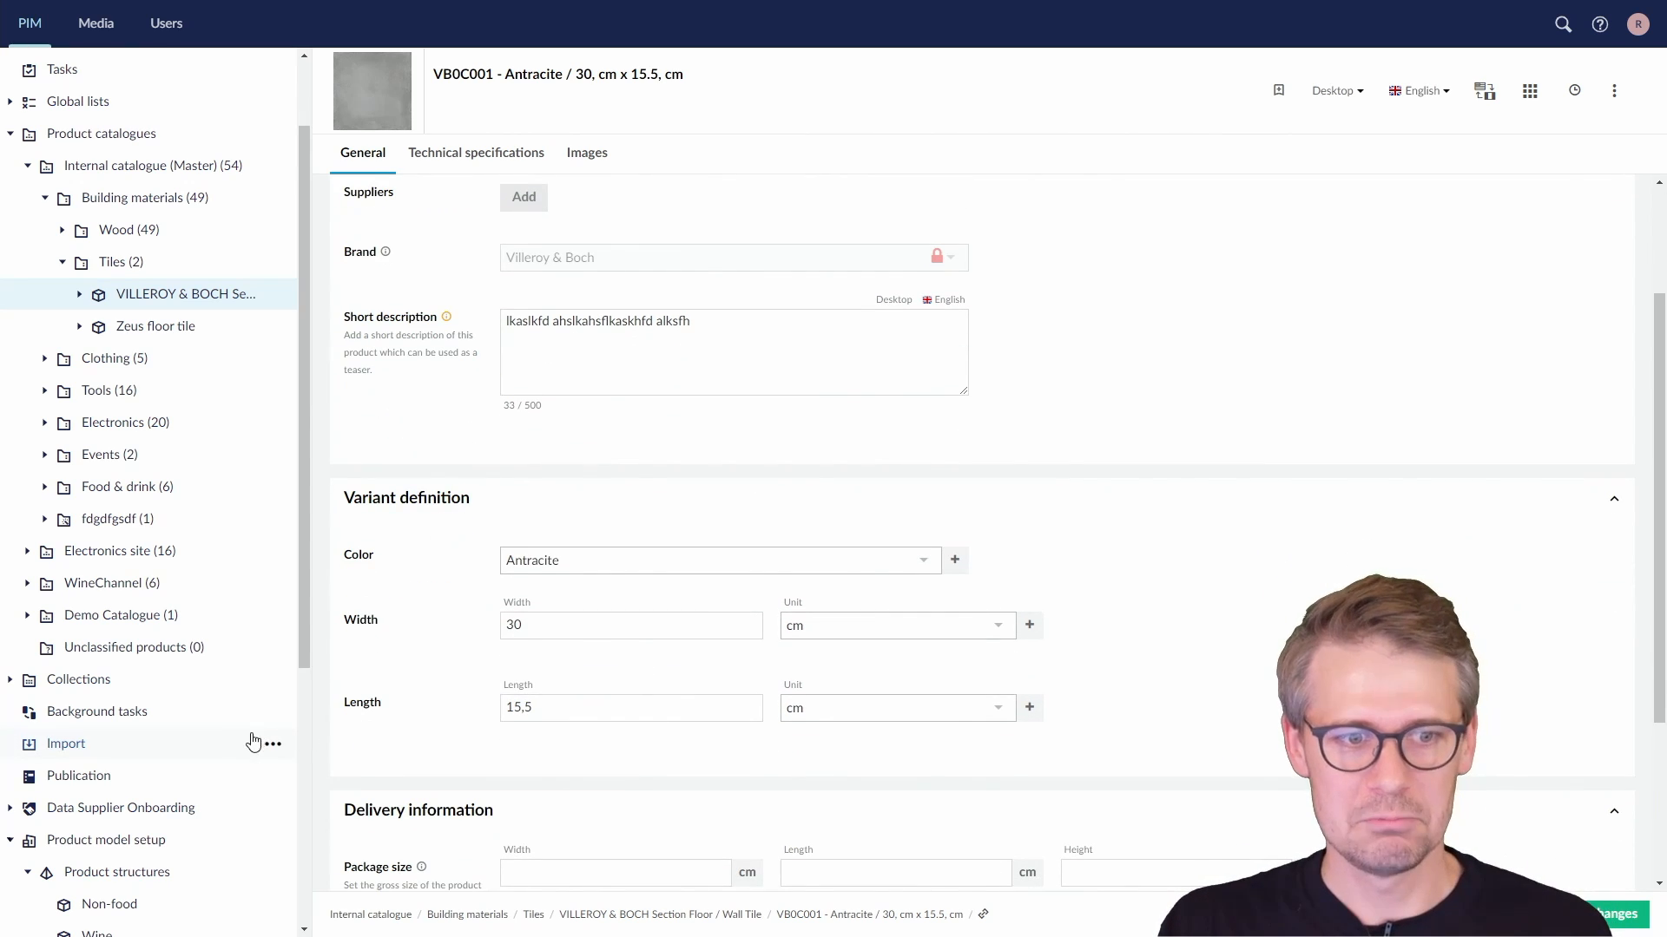
- Start another General Excel import by uploading PIM variant export - 05-09-2023.xlsx again
click(135, 748)
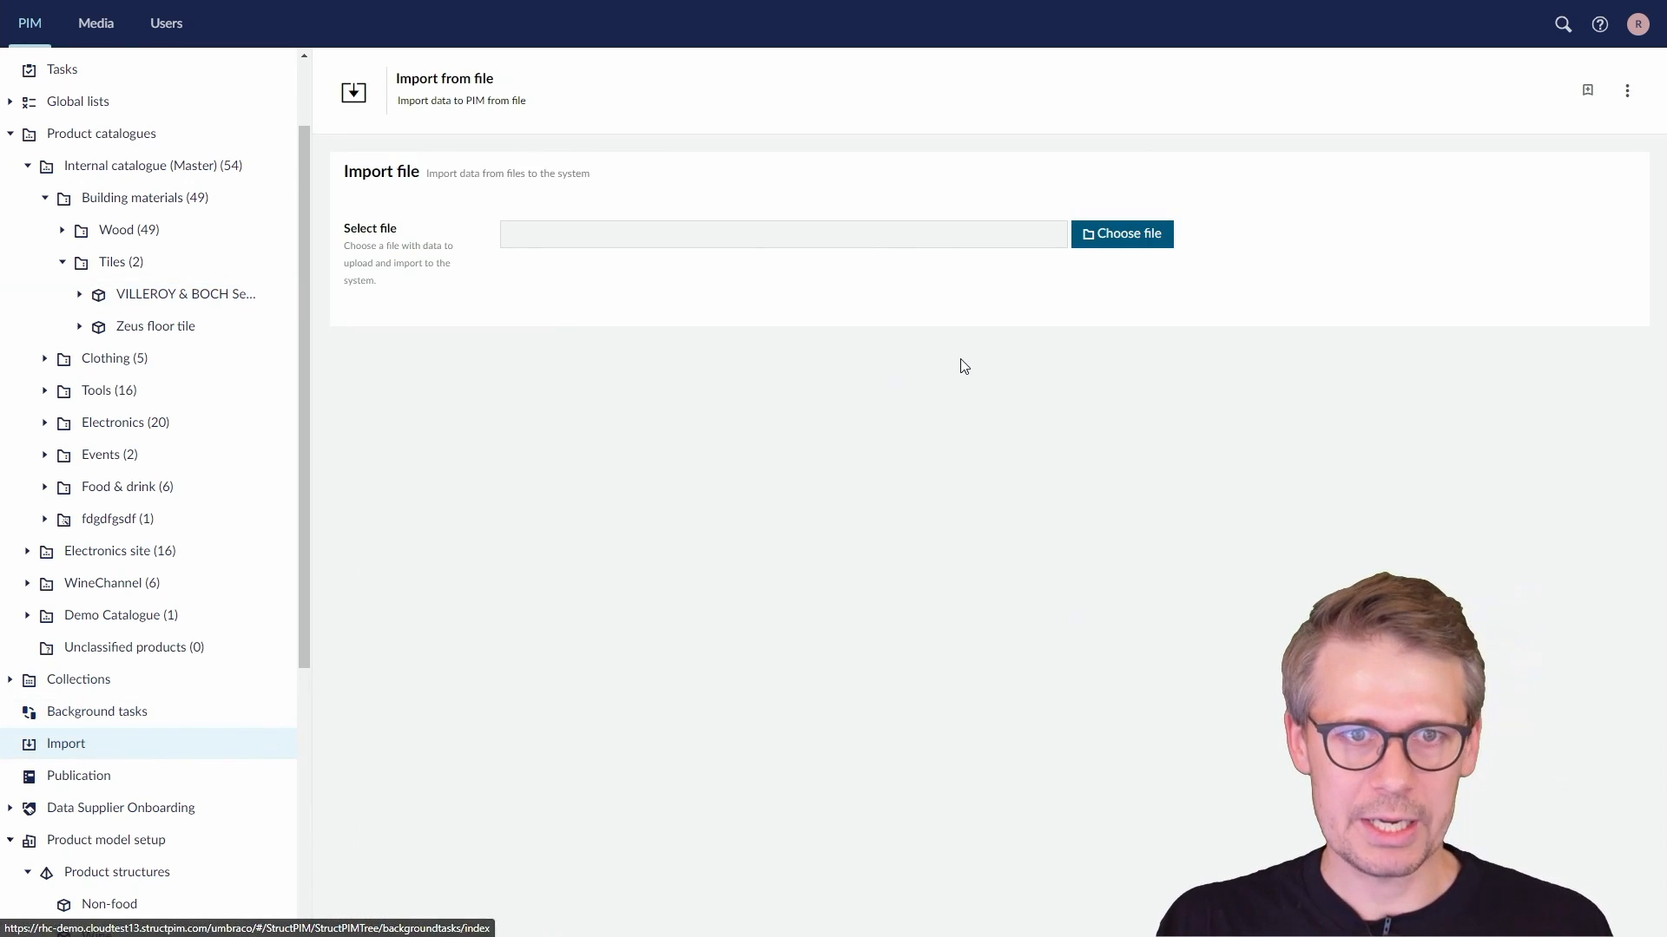
click(1131, 236)
click(206, 143)
click(831, 529)
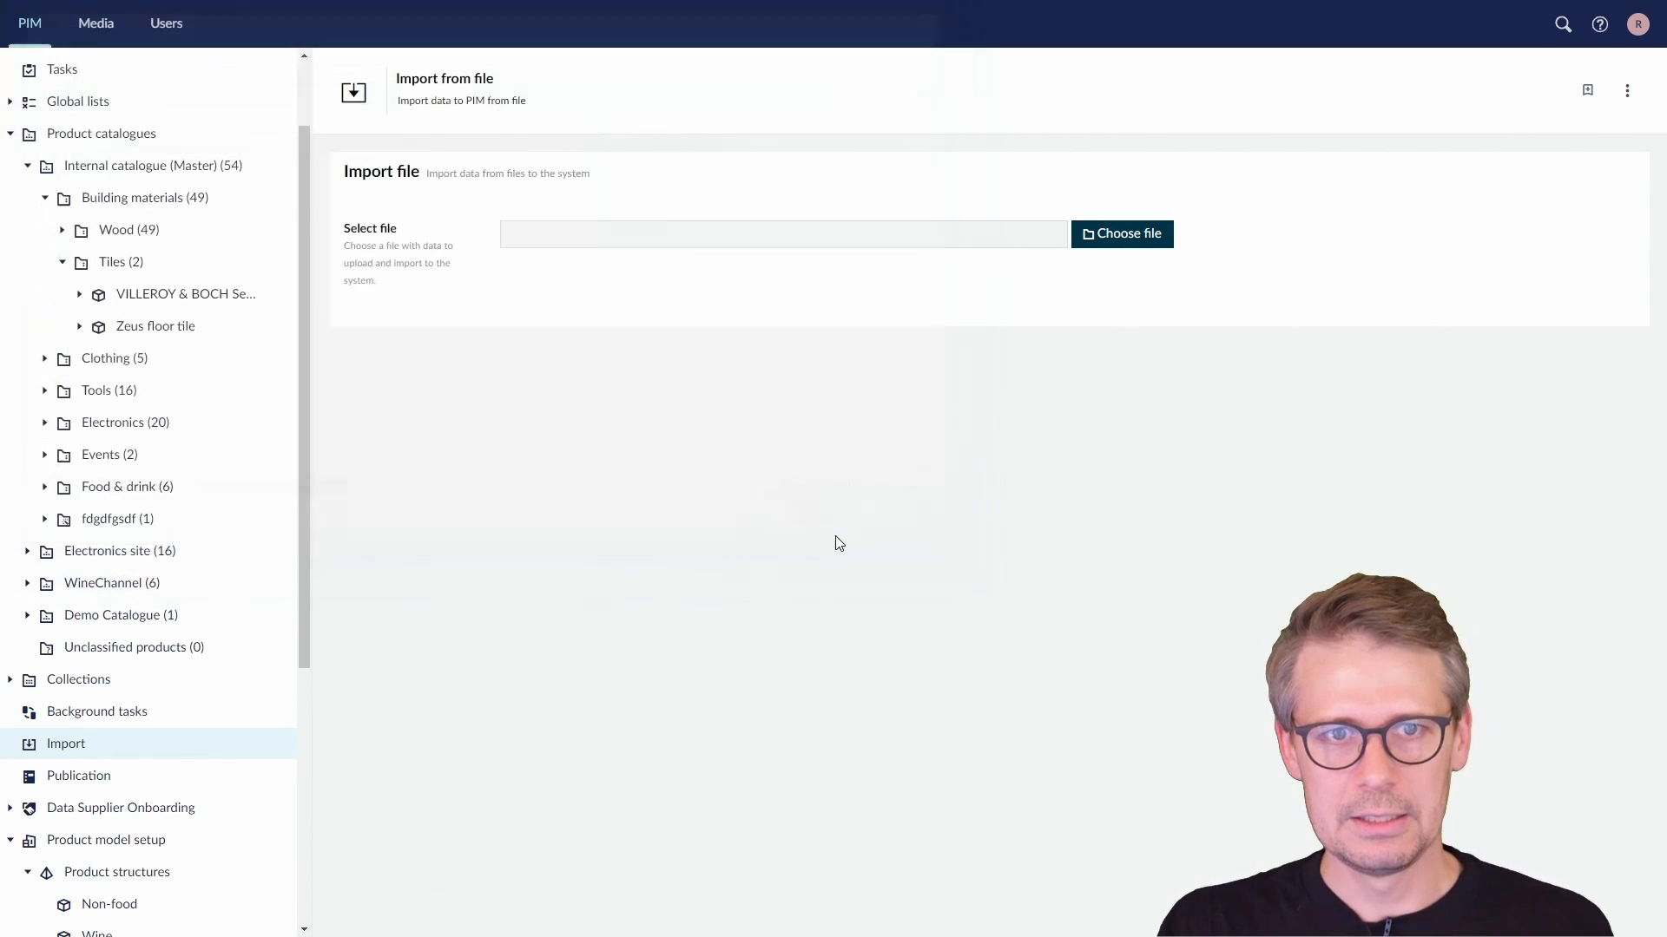
click(695, 339)
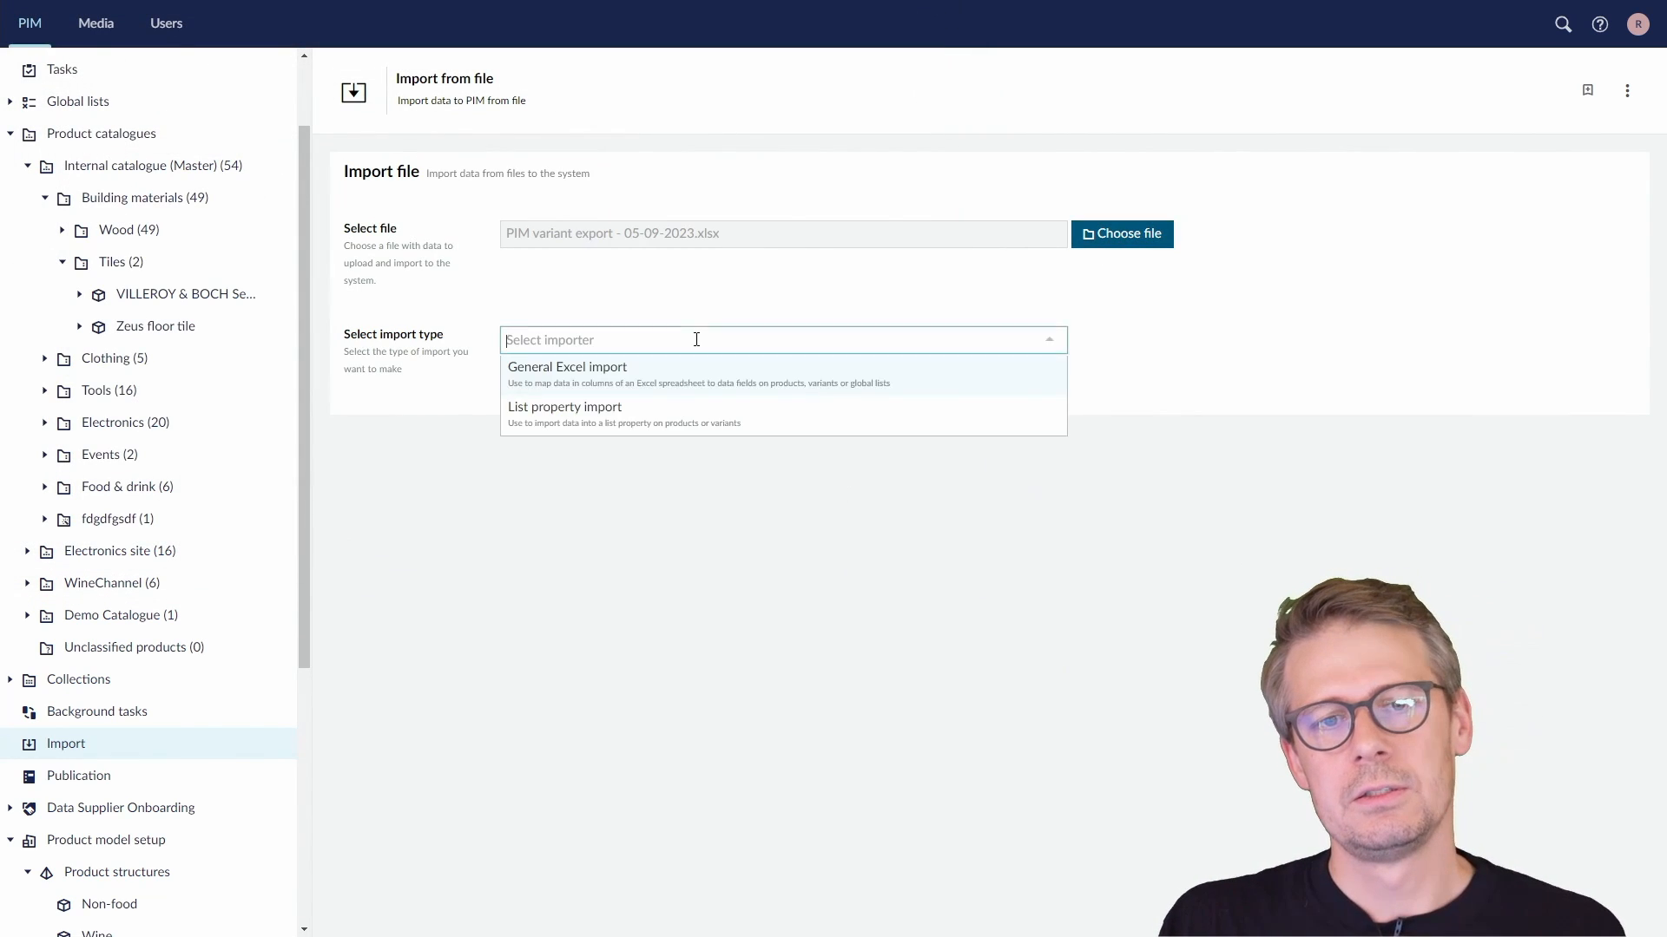
click(681, 376)
click(556, 701)
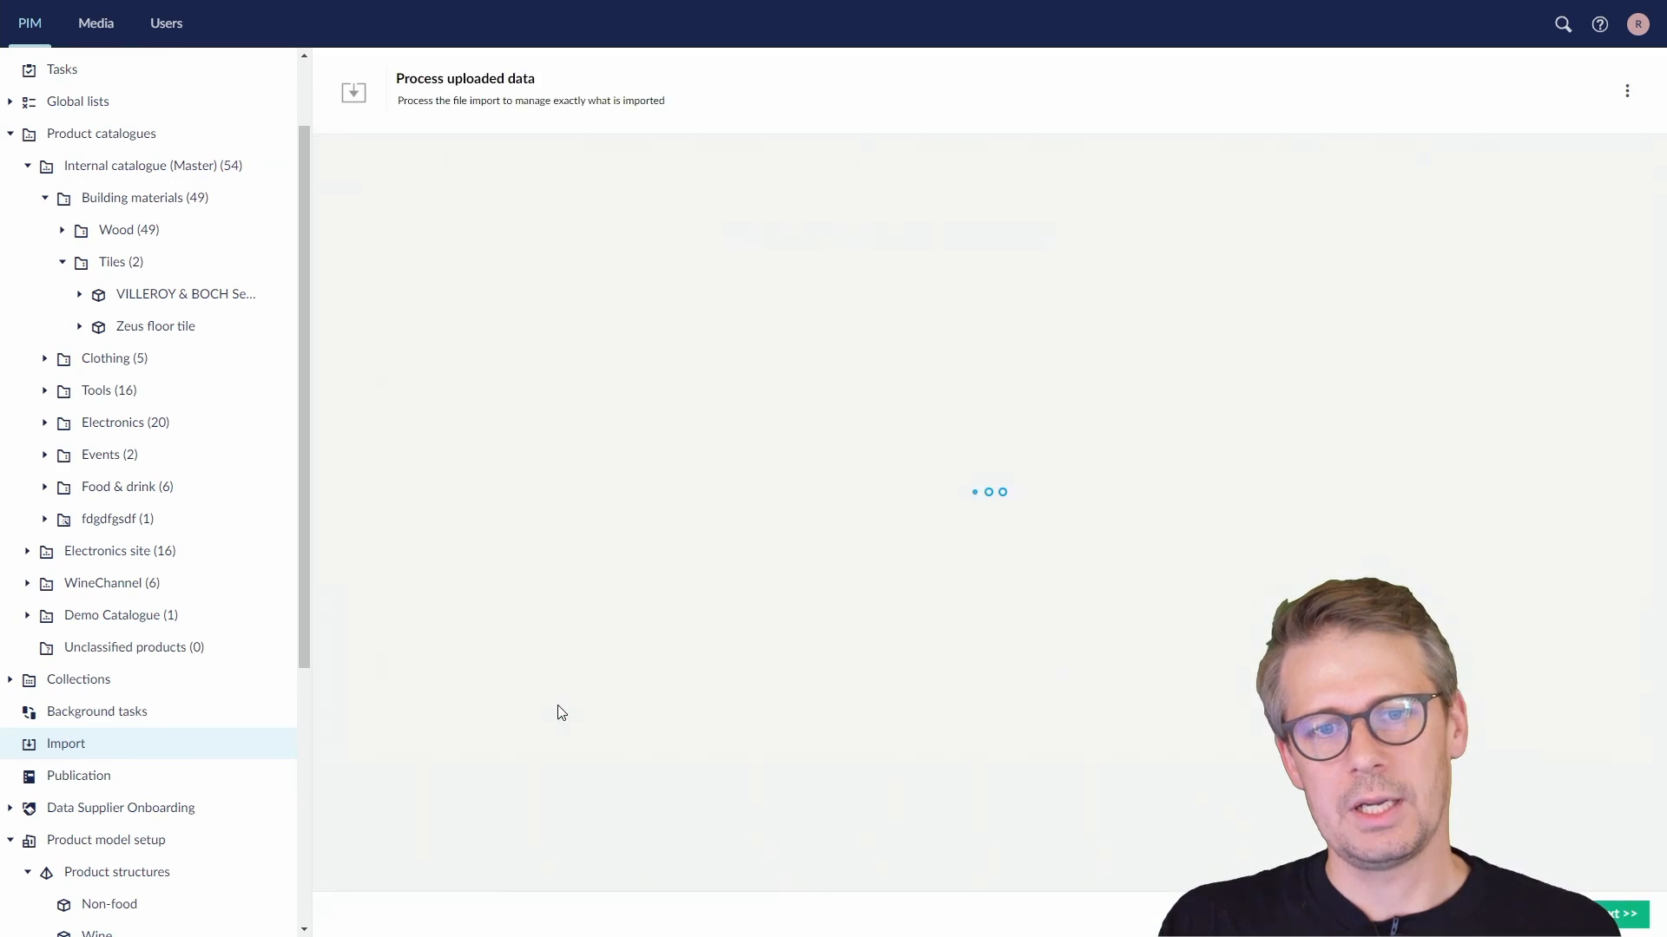
- Choose Variants as the entity type for the new import and use Internal id as its key
click(724, 313)
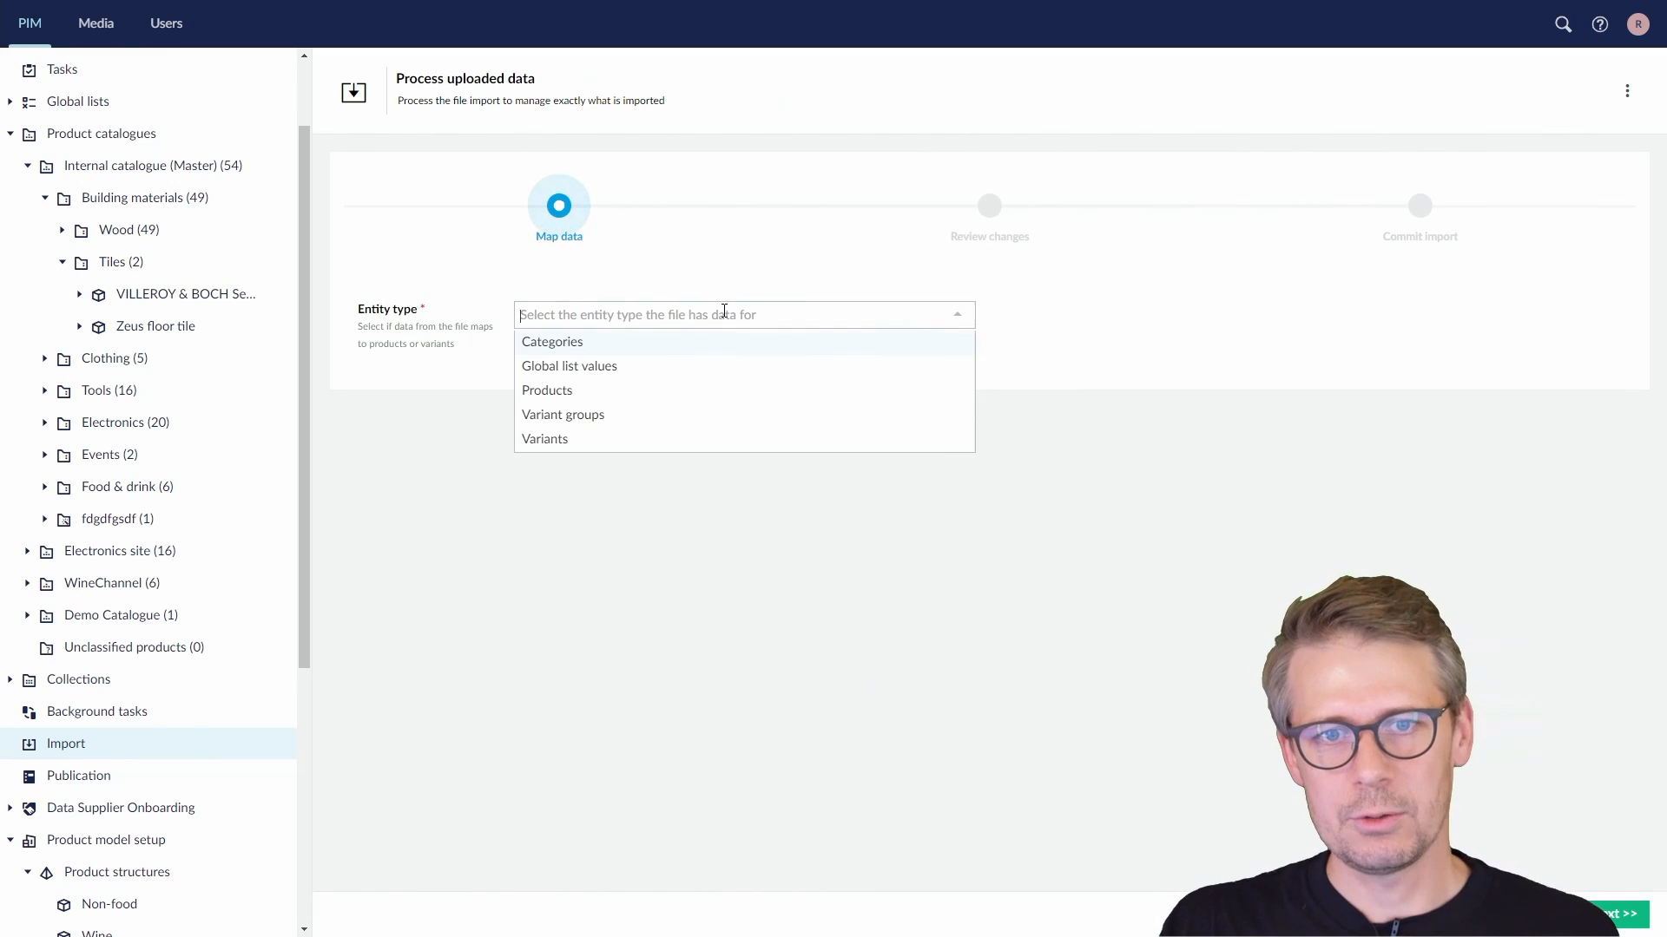
click(681, 442)
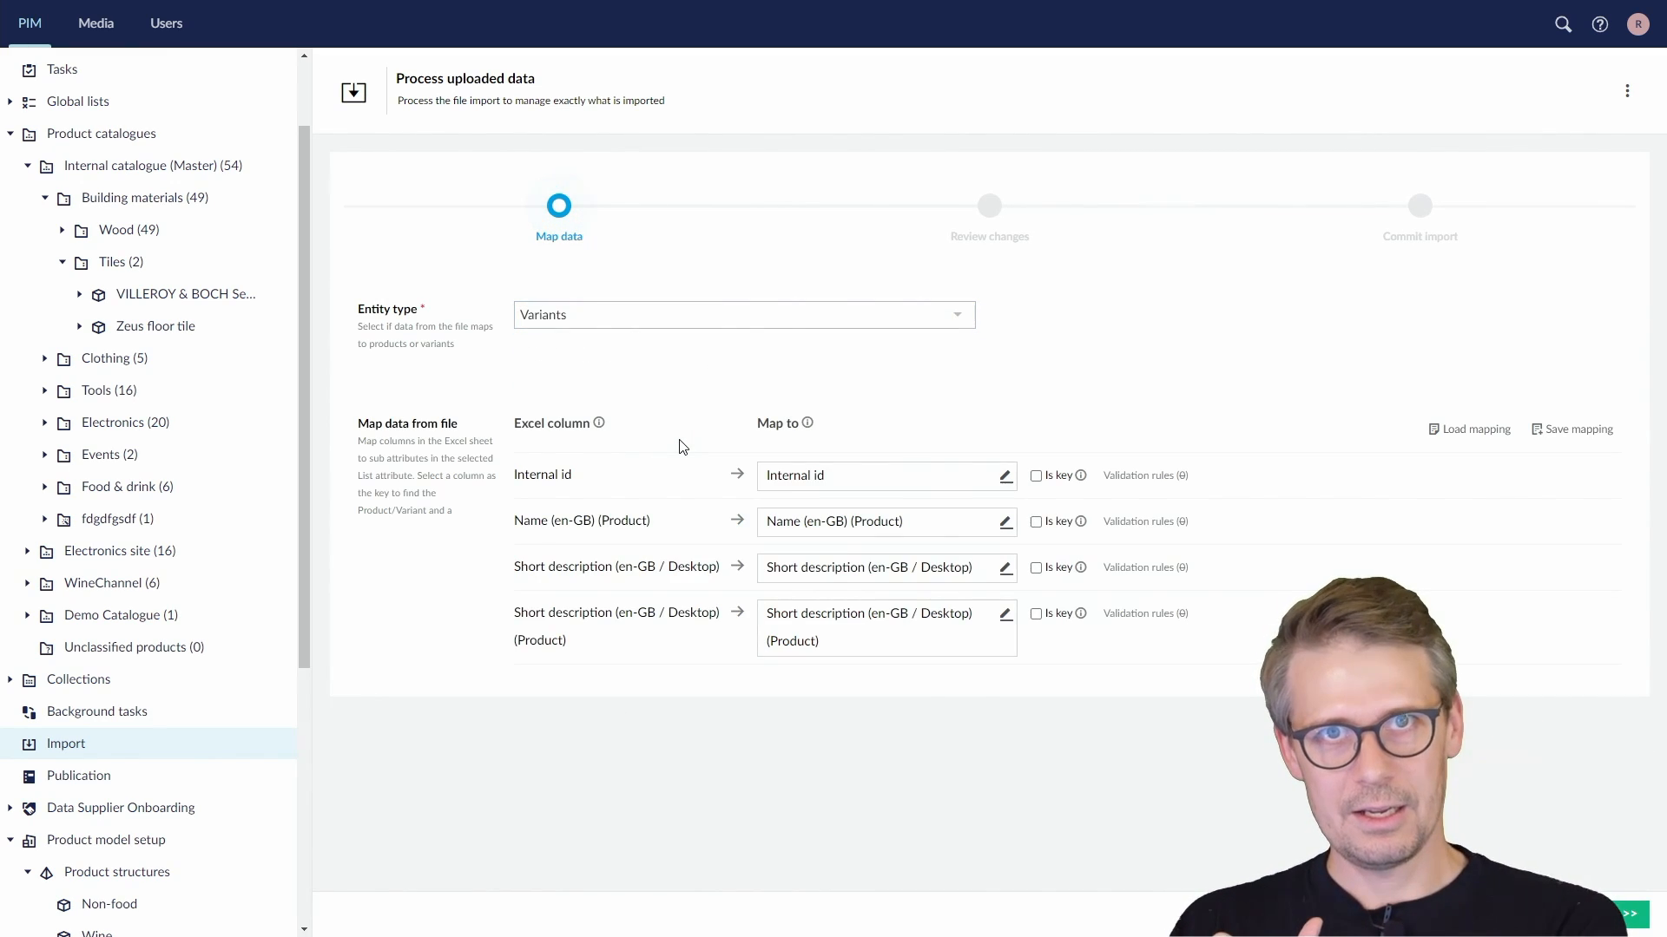
click(1037, 477)
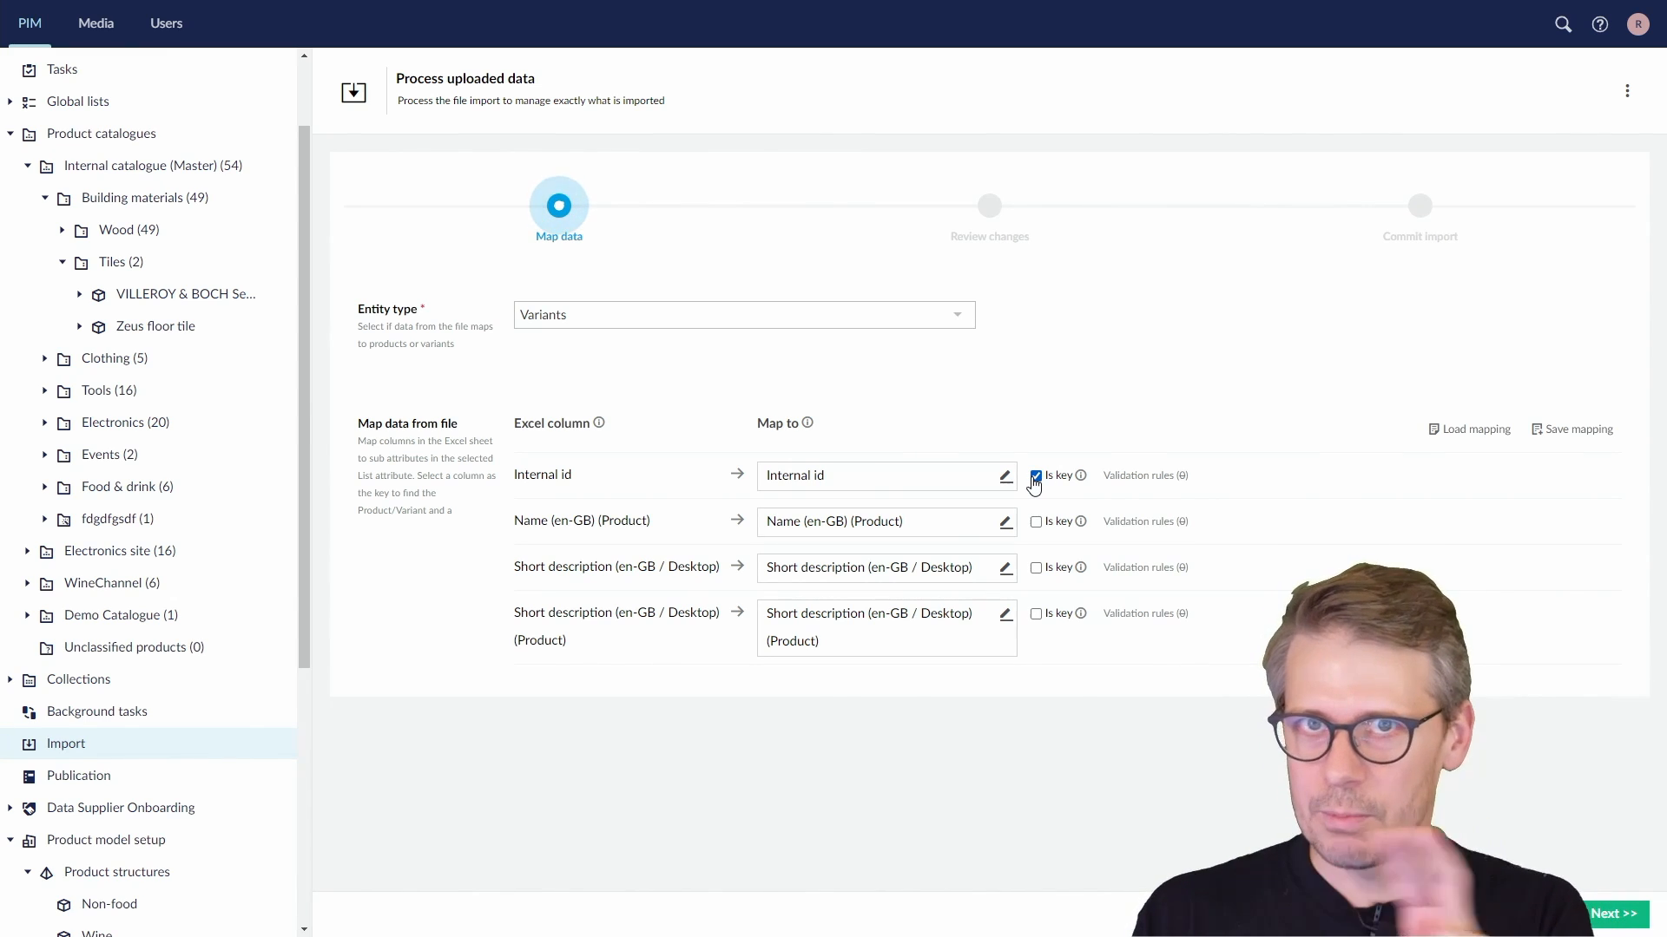
- Clear the field mapping for the Name (en-GB) (Product) column
click(929, 526)
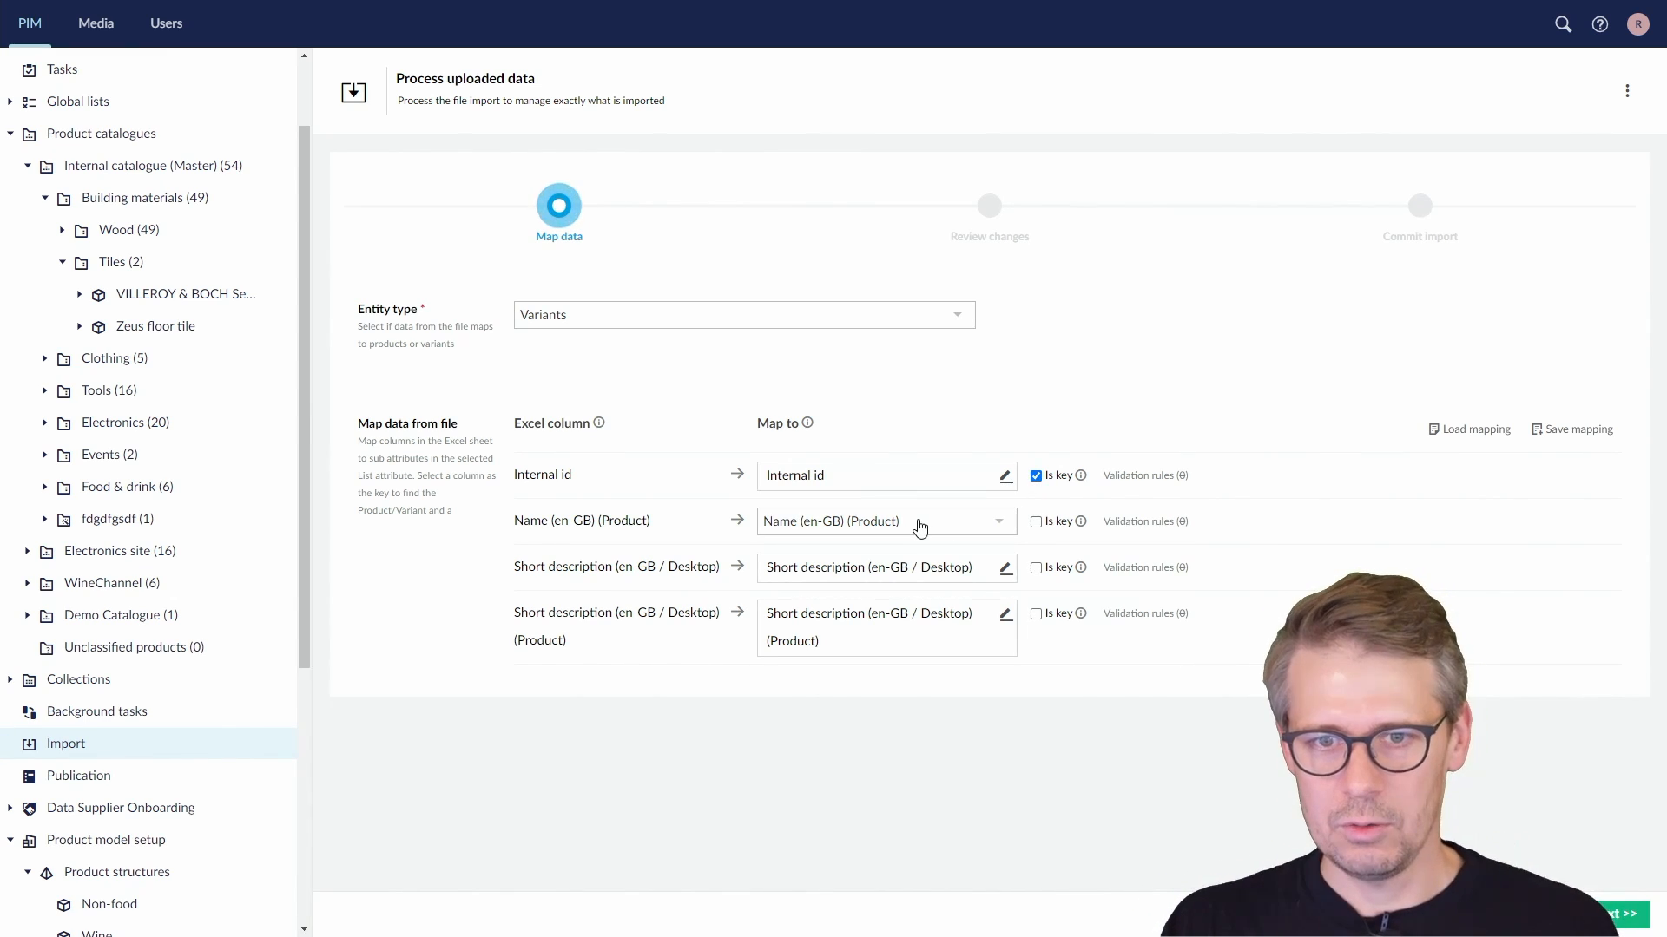
click(921, 526)
key(BackSpace)
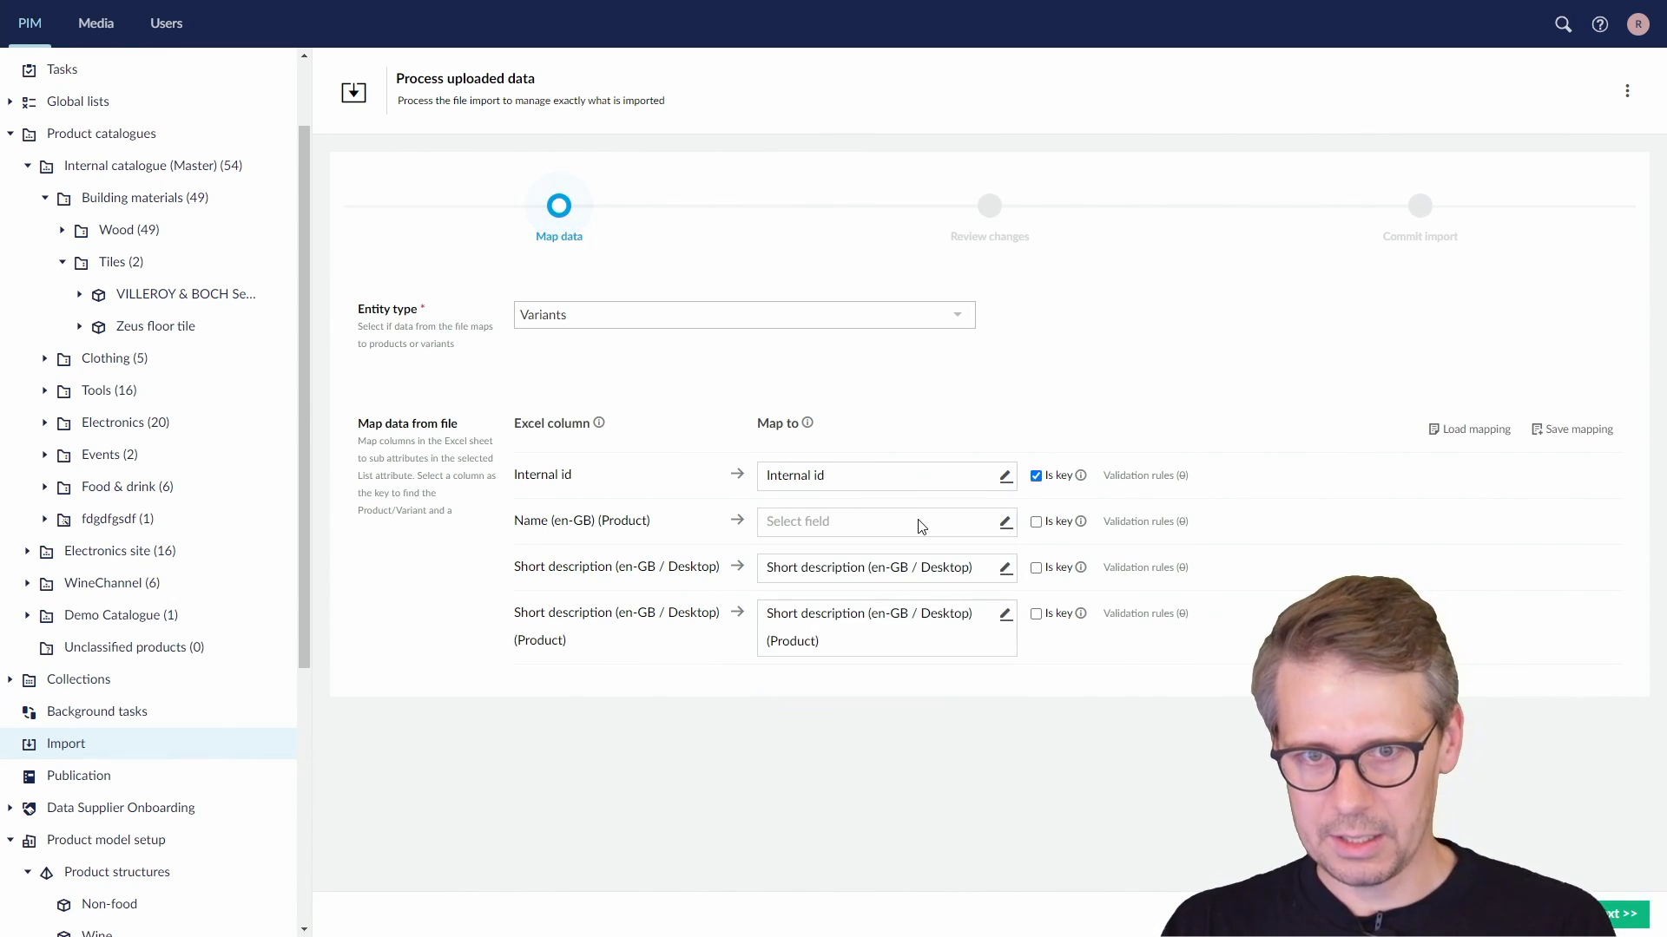
- Clear the field mapping for the Short description (en-GB / Desktop) (Product) column
click(895, 644)
click(892, 614)
key(BackSpace)
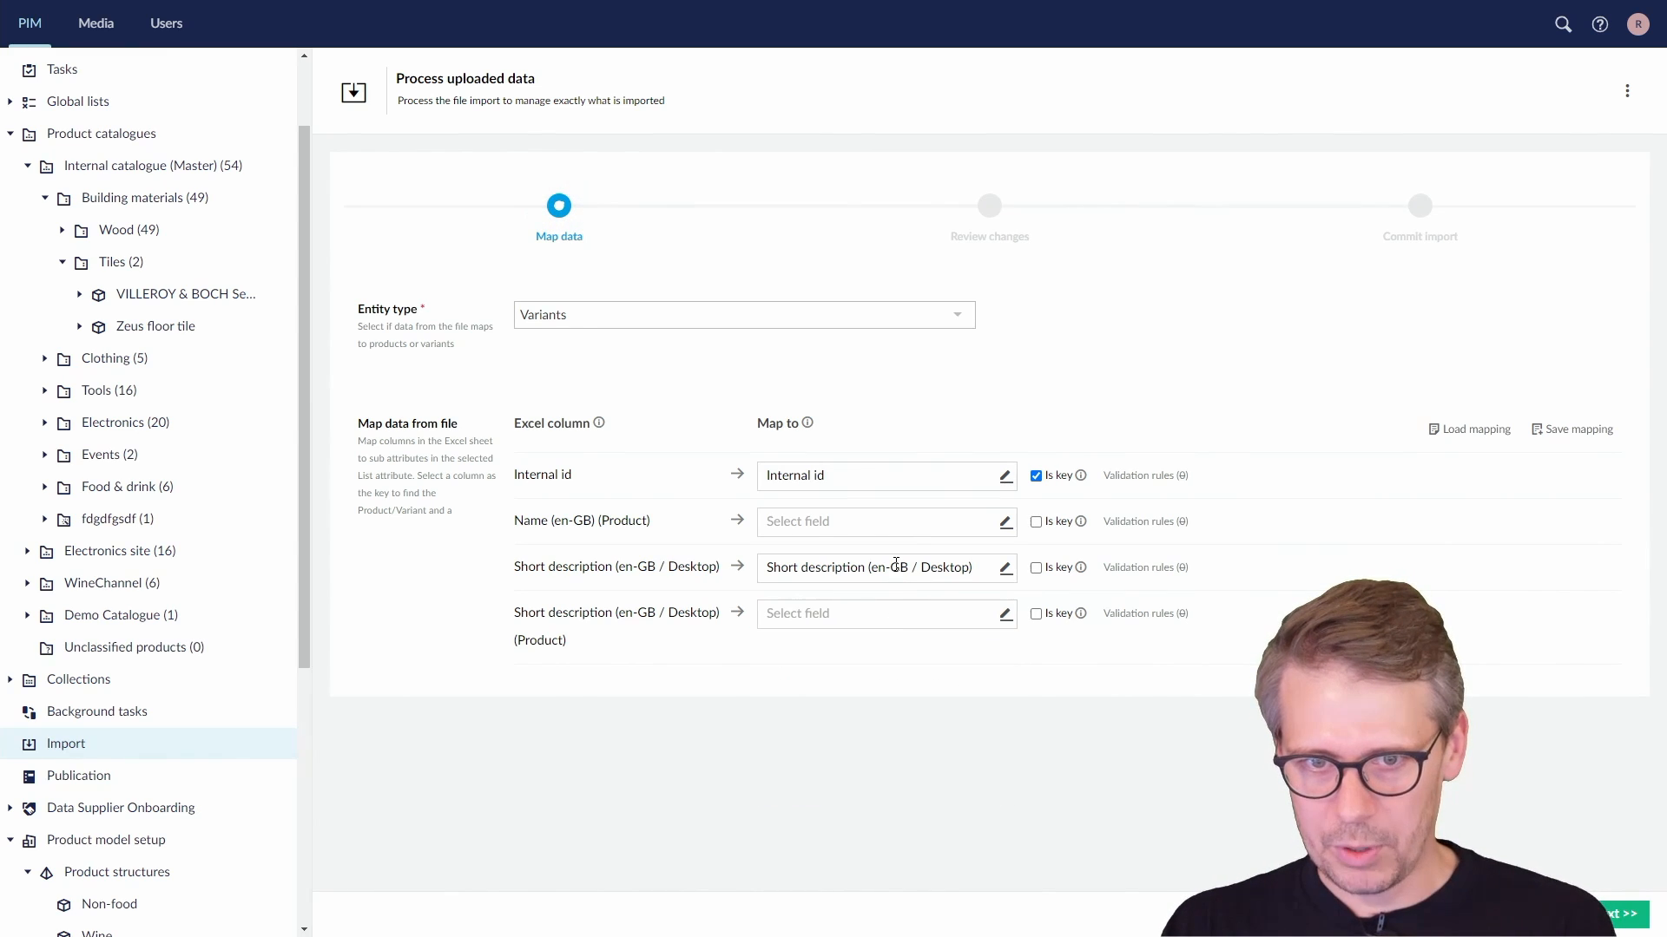
- Remap the Short description (en-GB / Desktop) column to the Short description (en-GB / Desktop) (Product) field
click(972, 569)
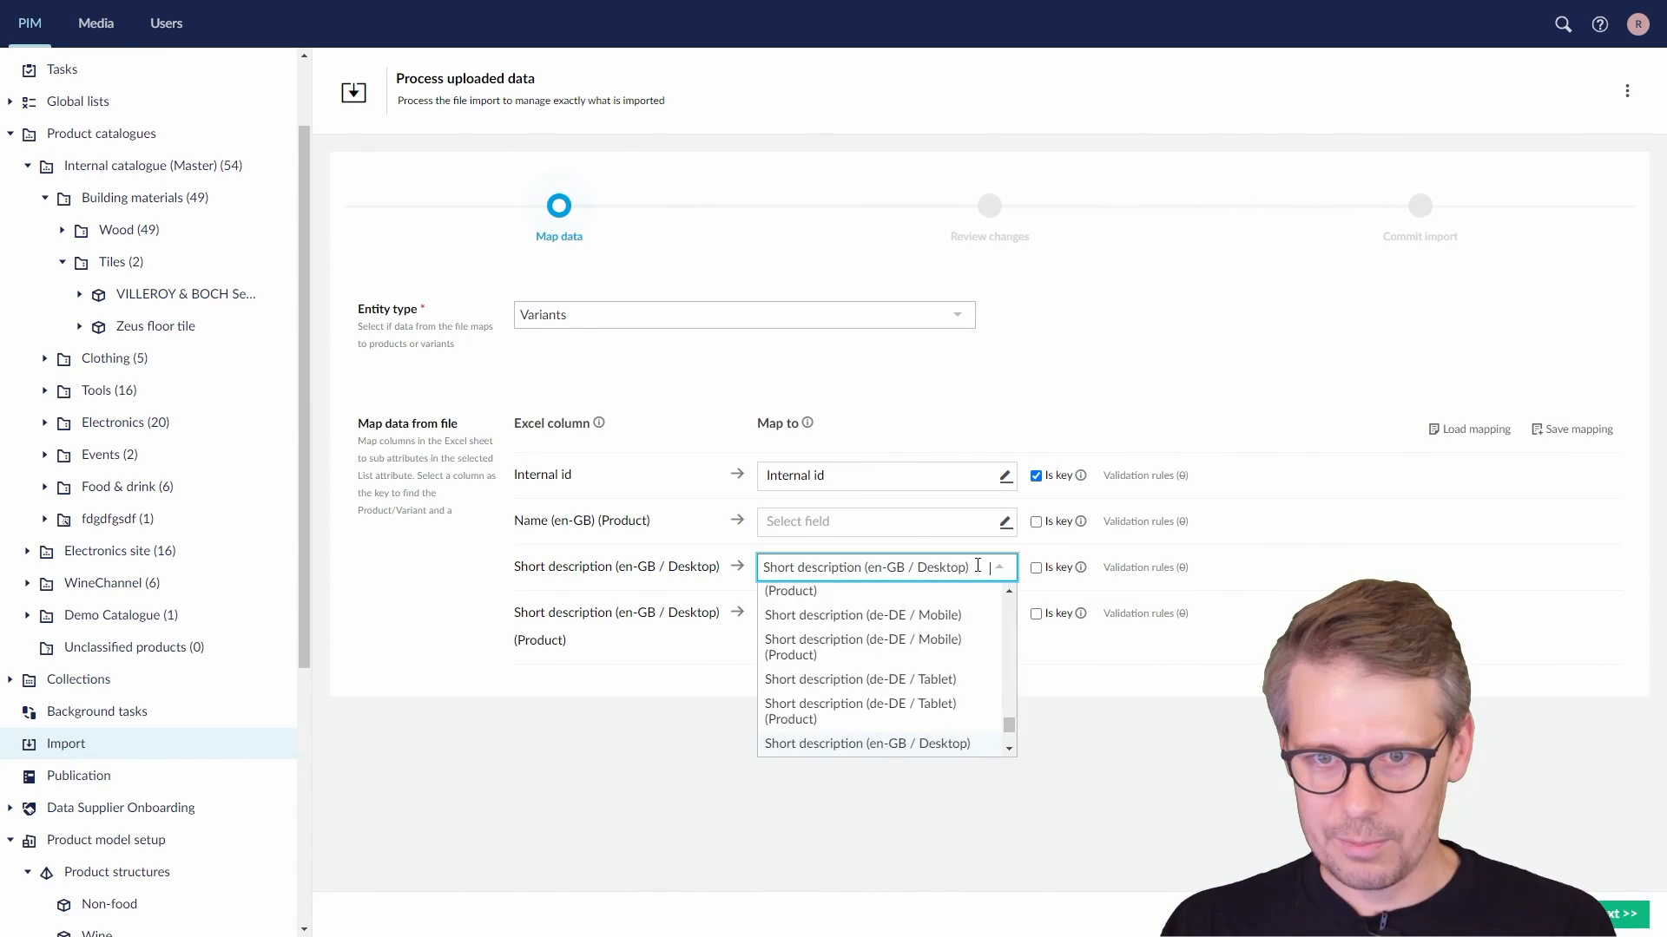
key(BackSpace)
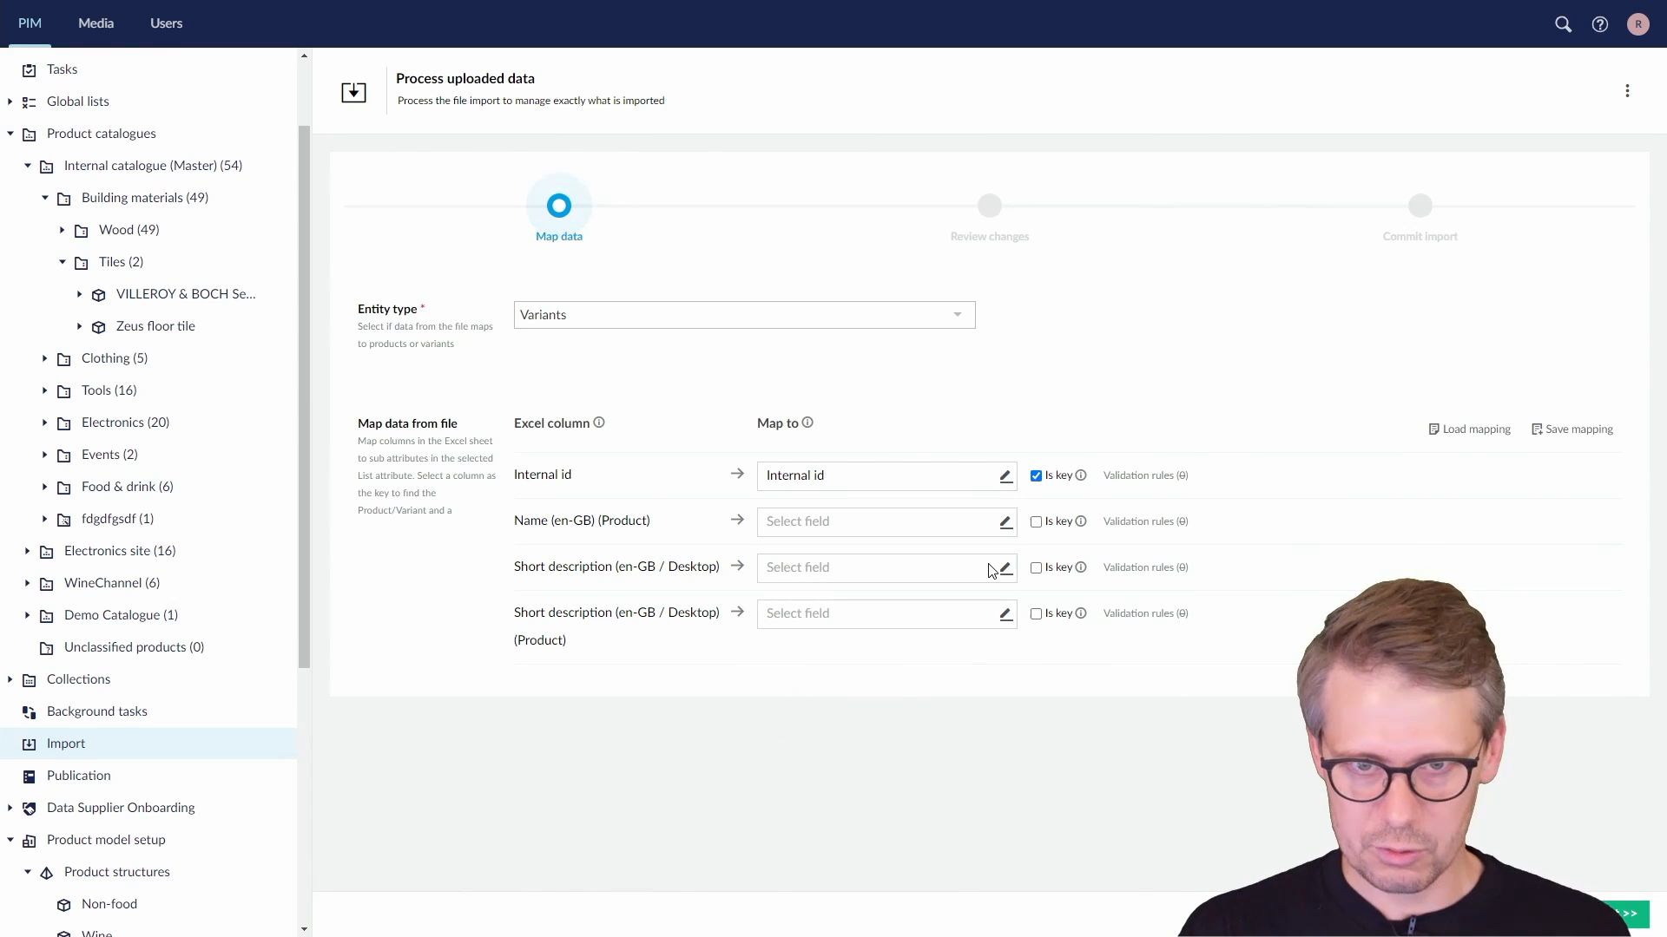
click(860, 569)
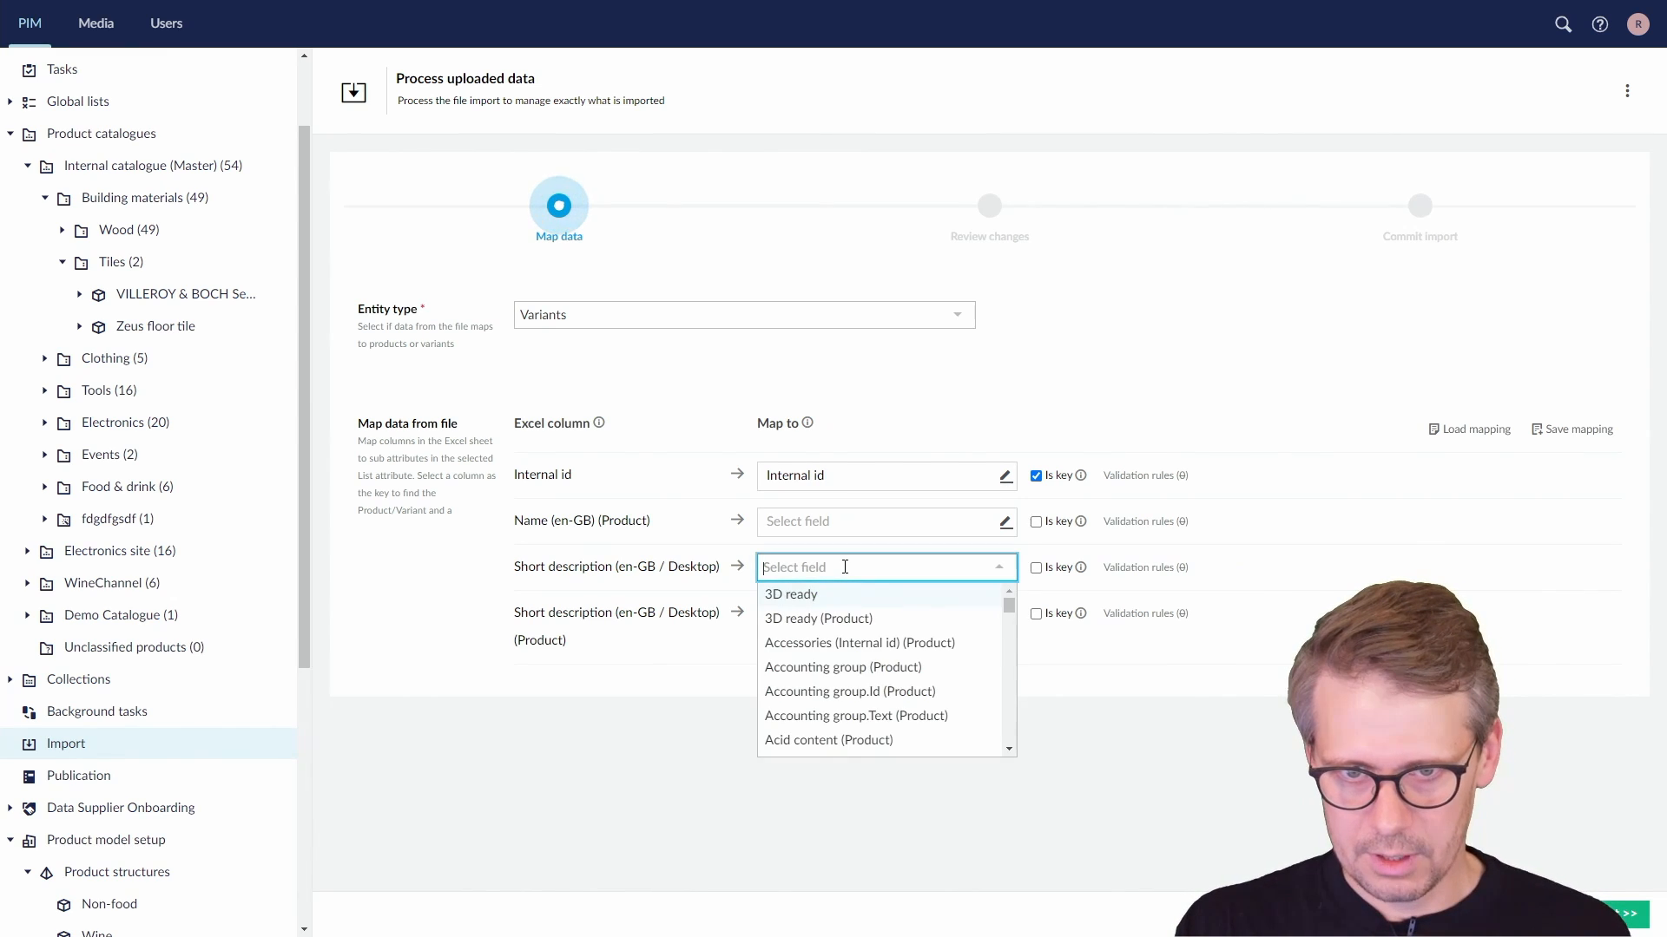
text(short desc en)
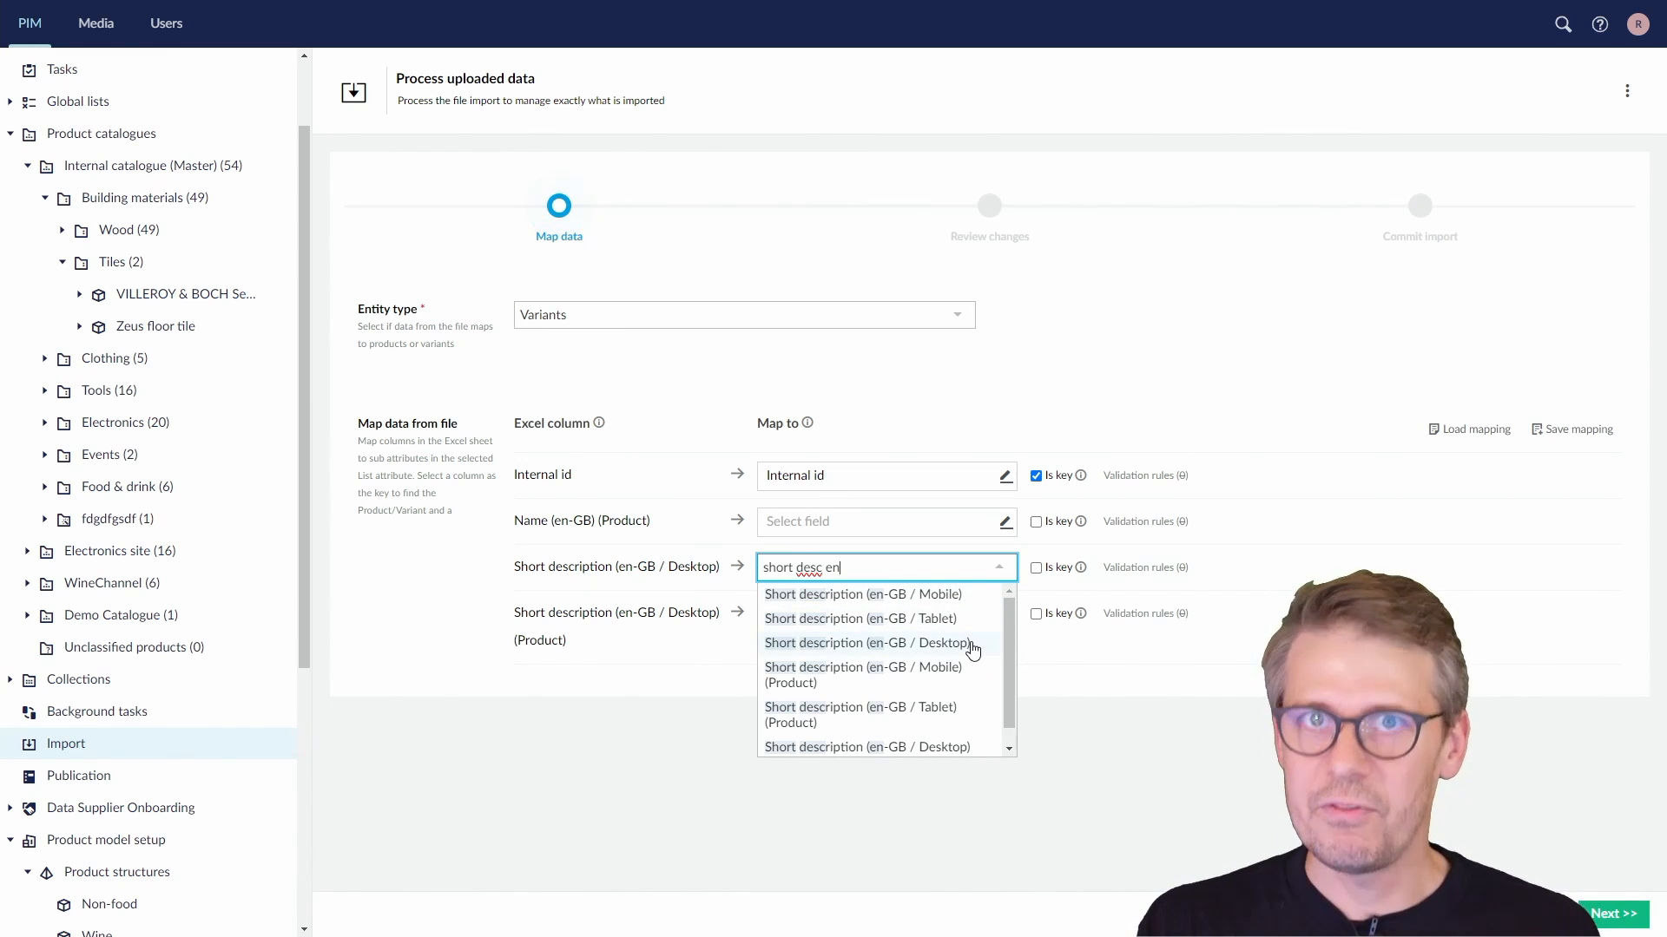
scroll(972, 655, down, 1)
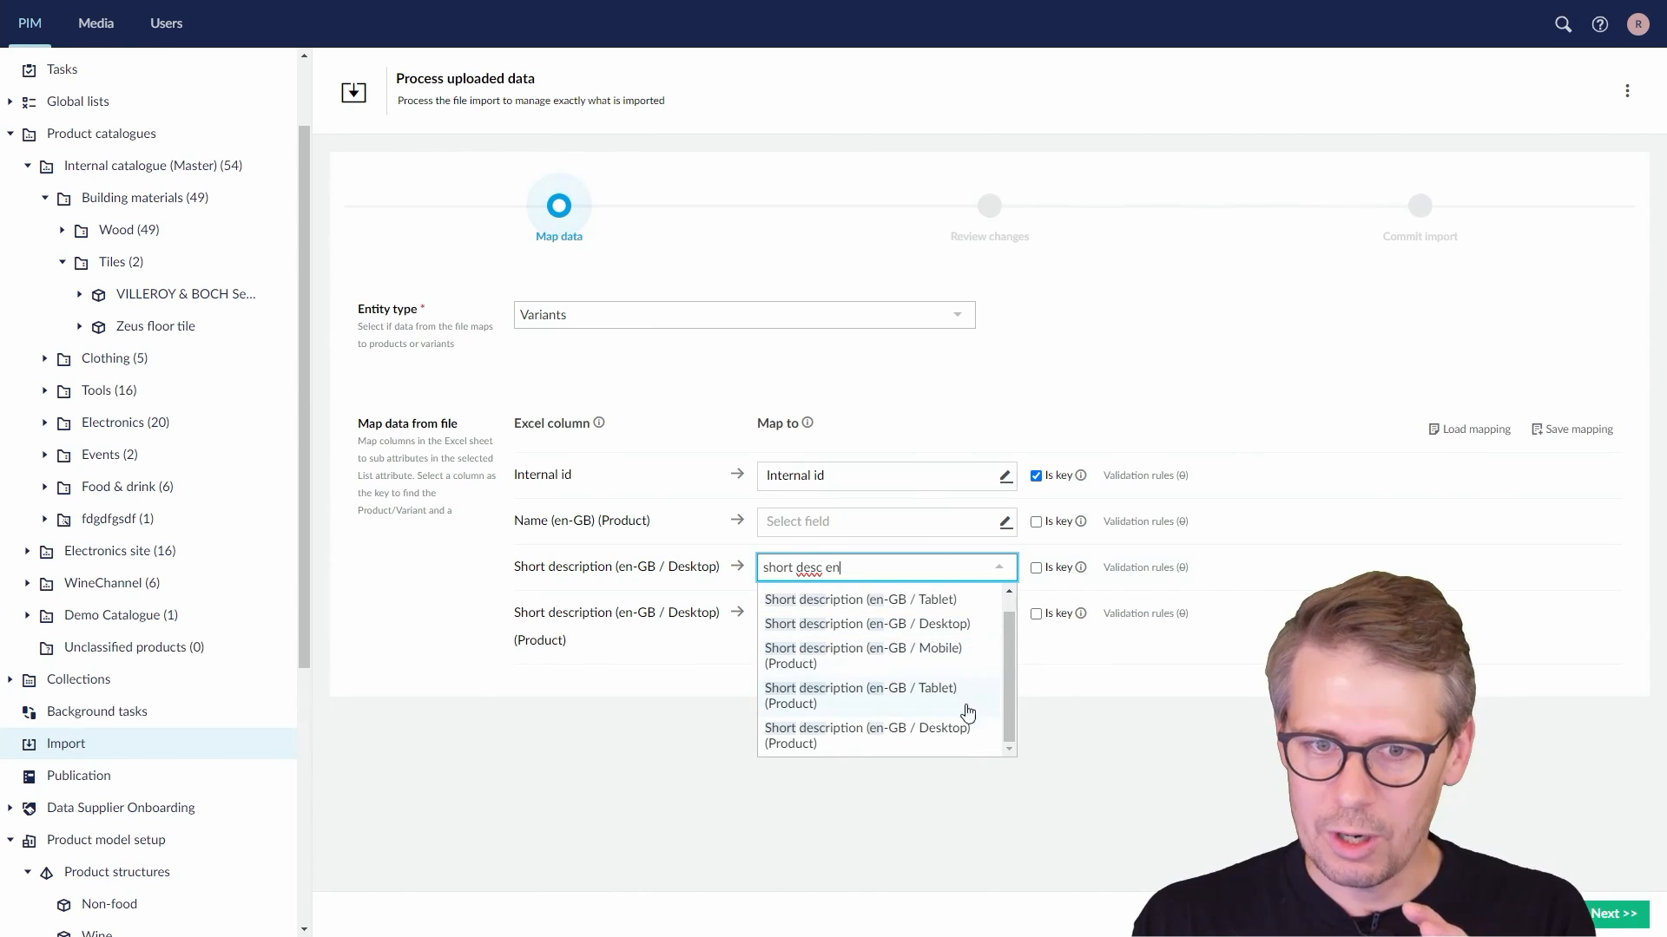
click(962, 748)
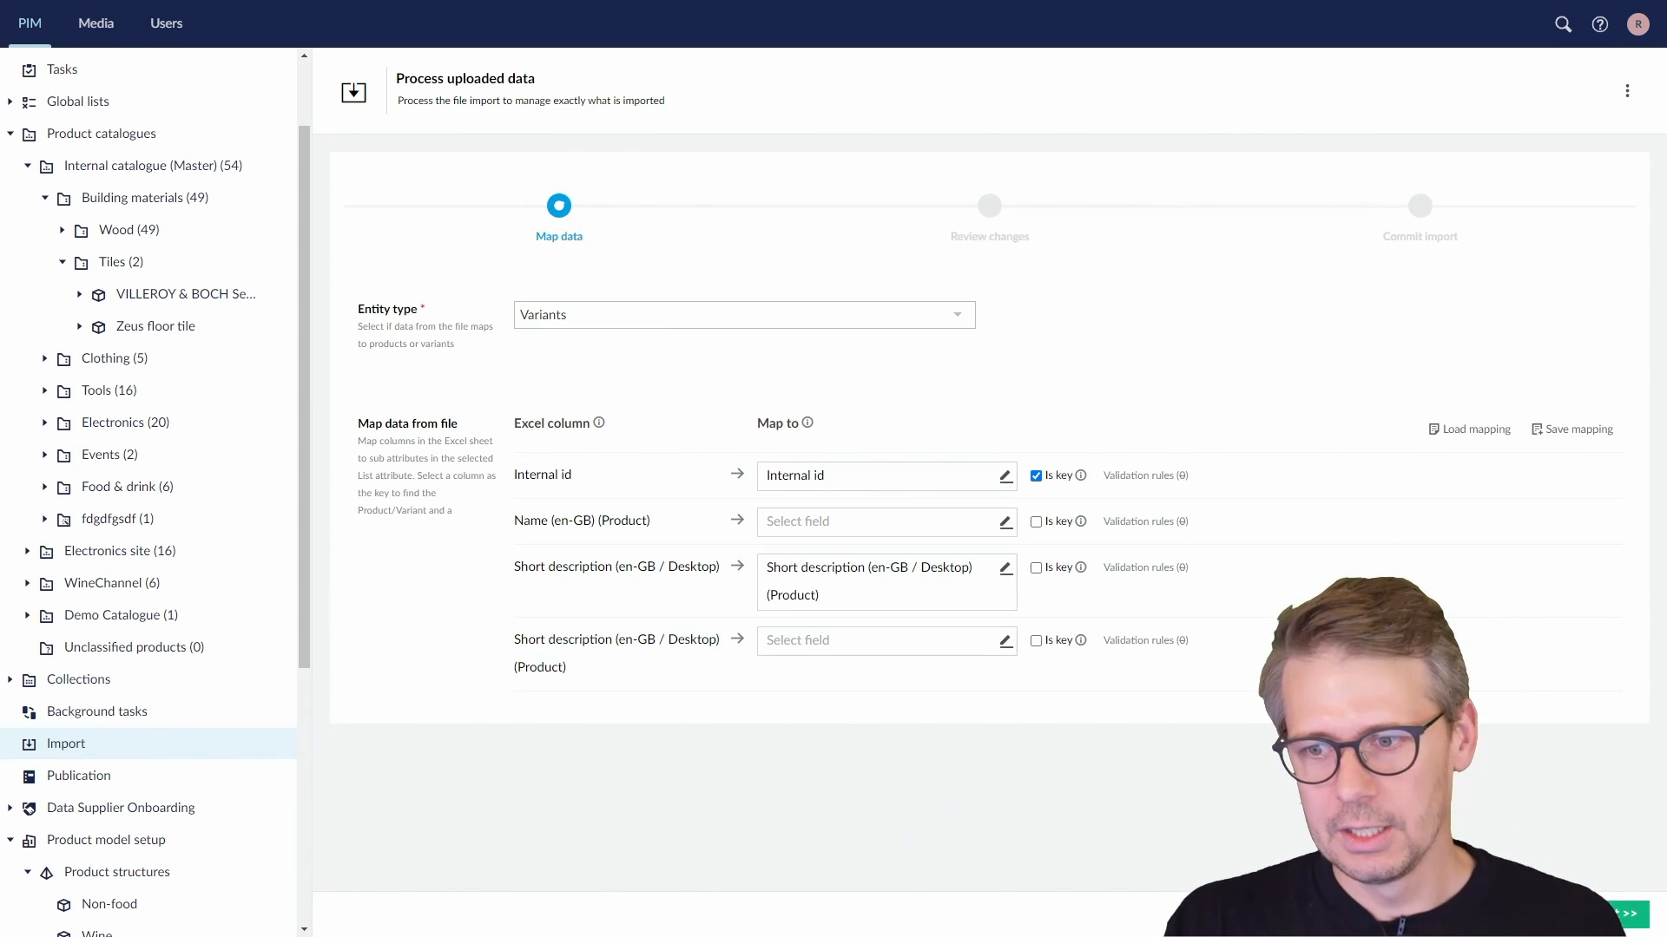
- Review the product short description change for VB0C001, approve its record and commit the import
click(1630, 914)
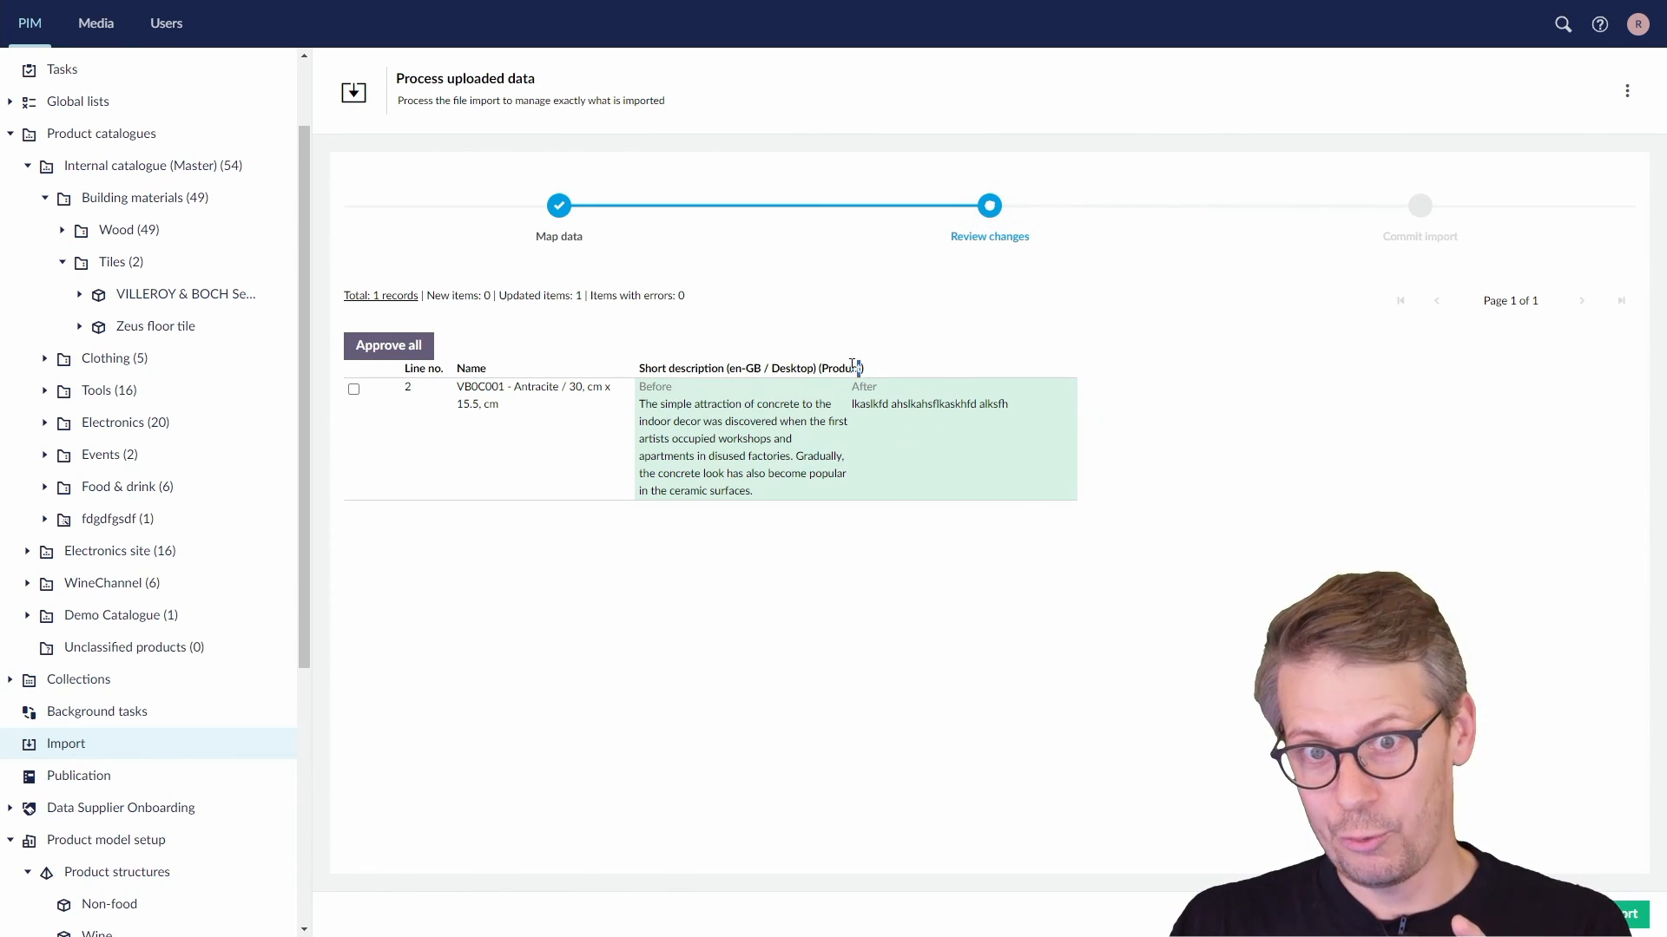
drag(859, 368, 824, 365)
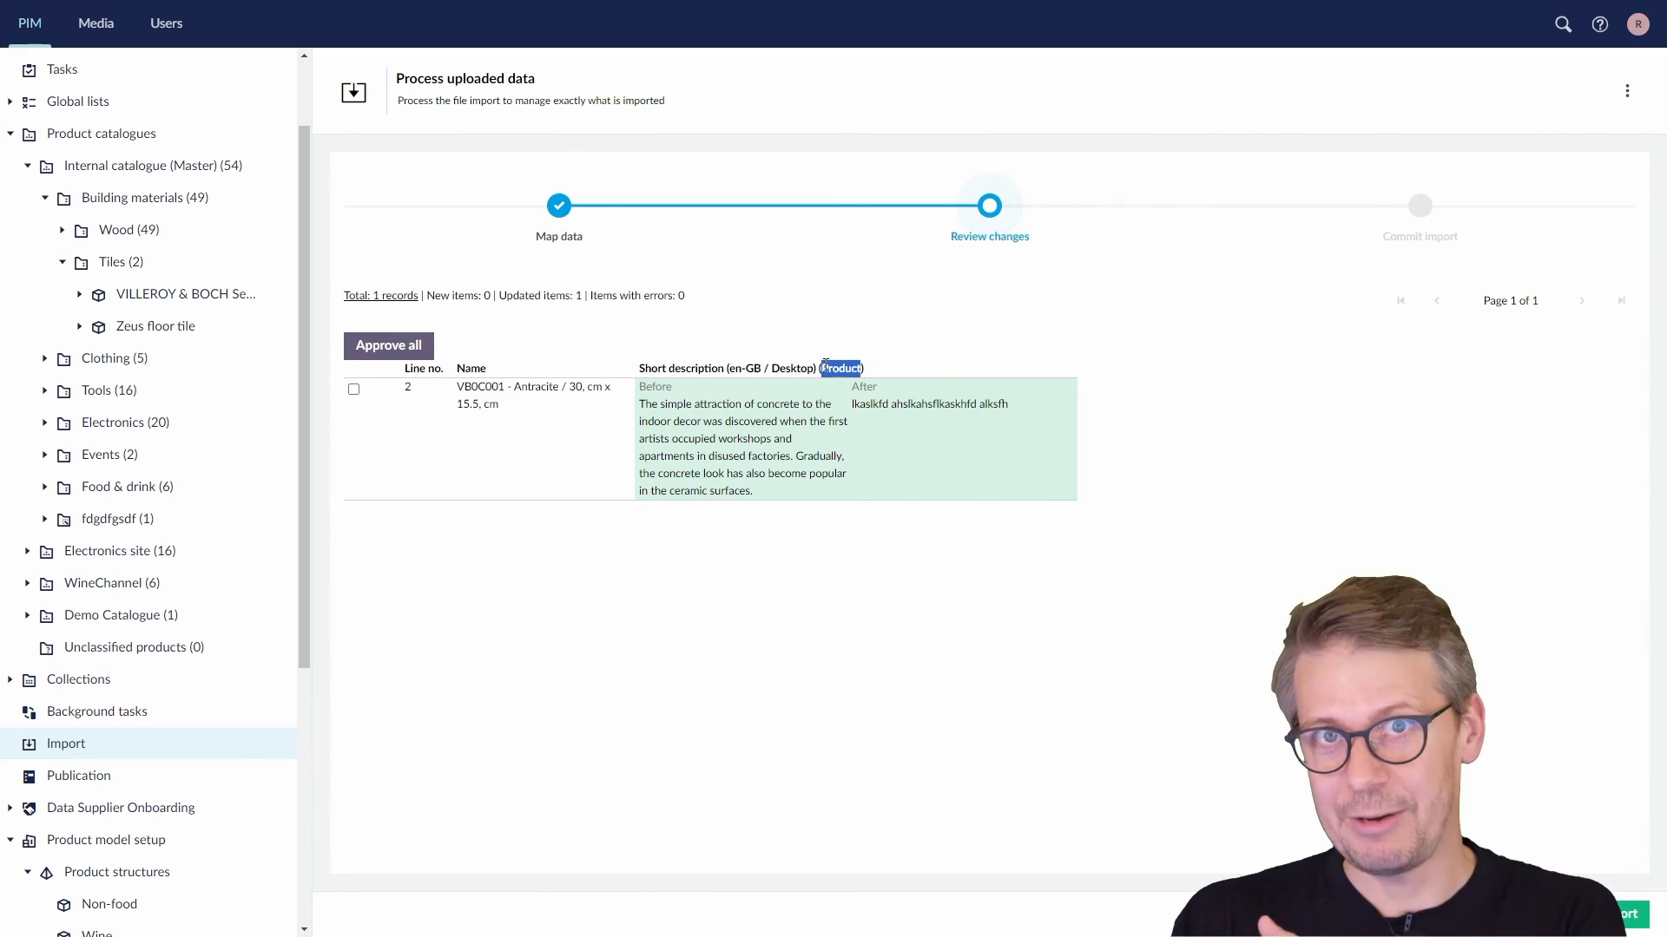
click(353, 389)
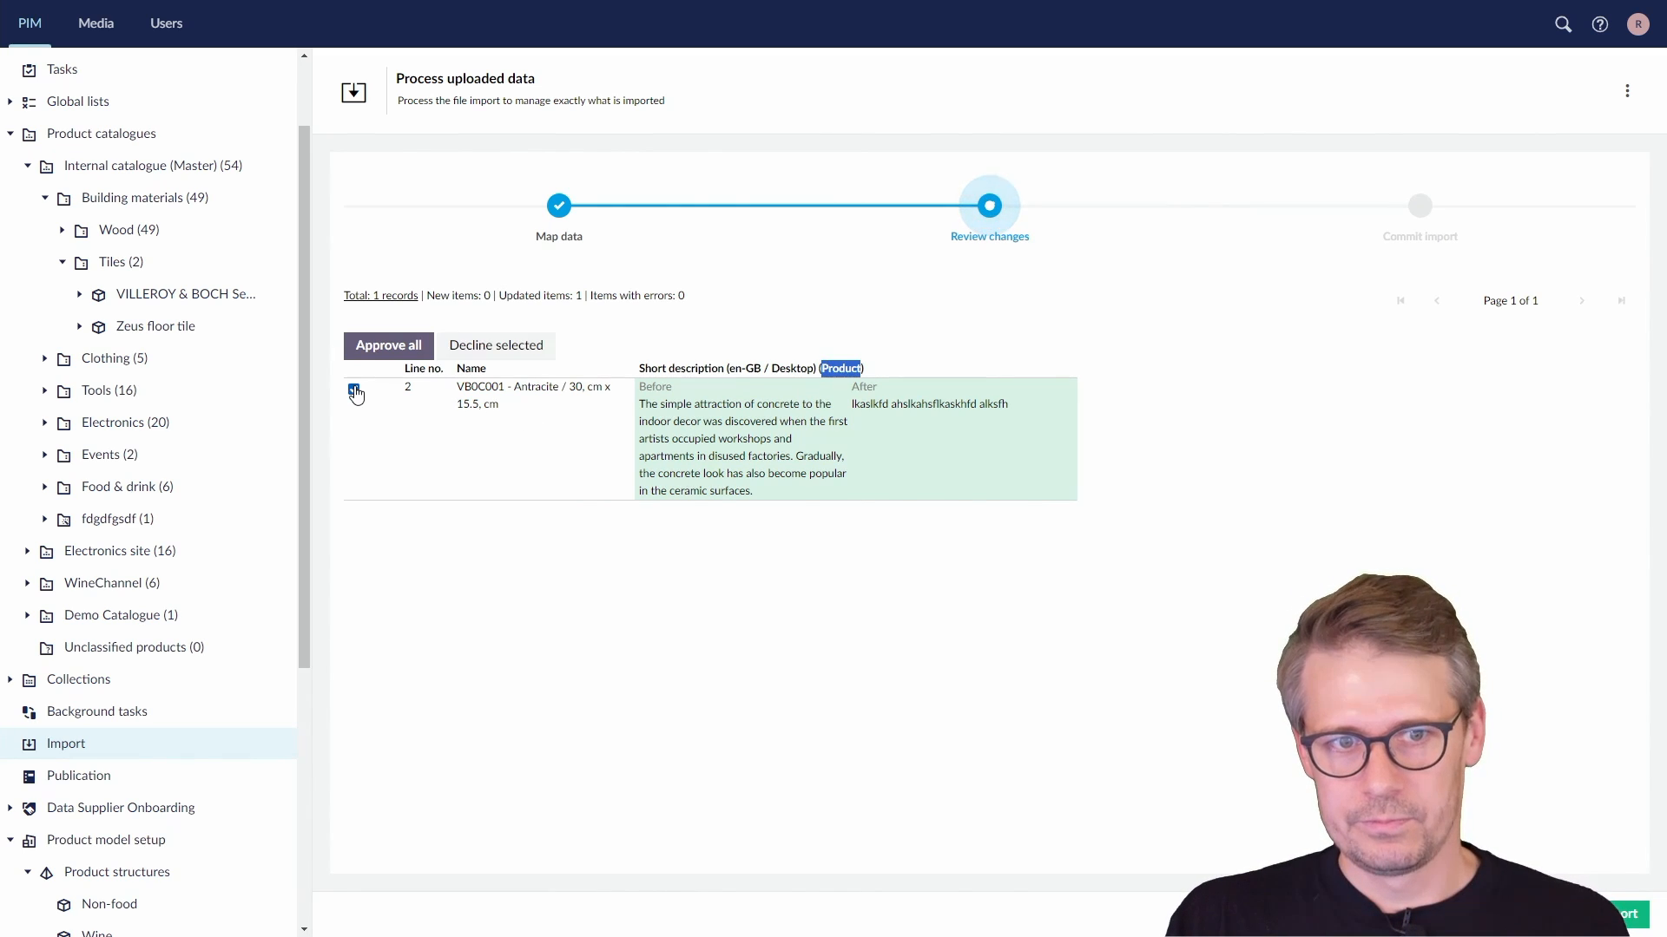
click(1627, 914)
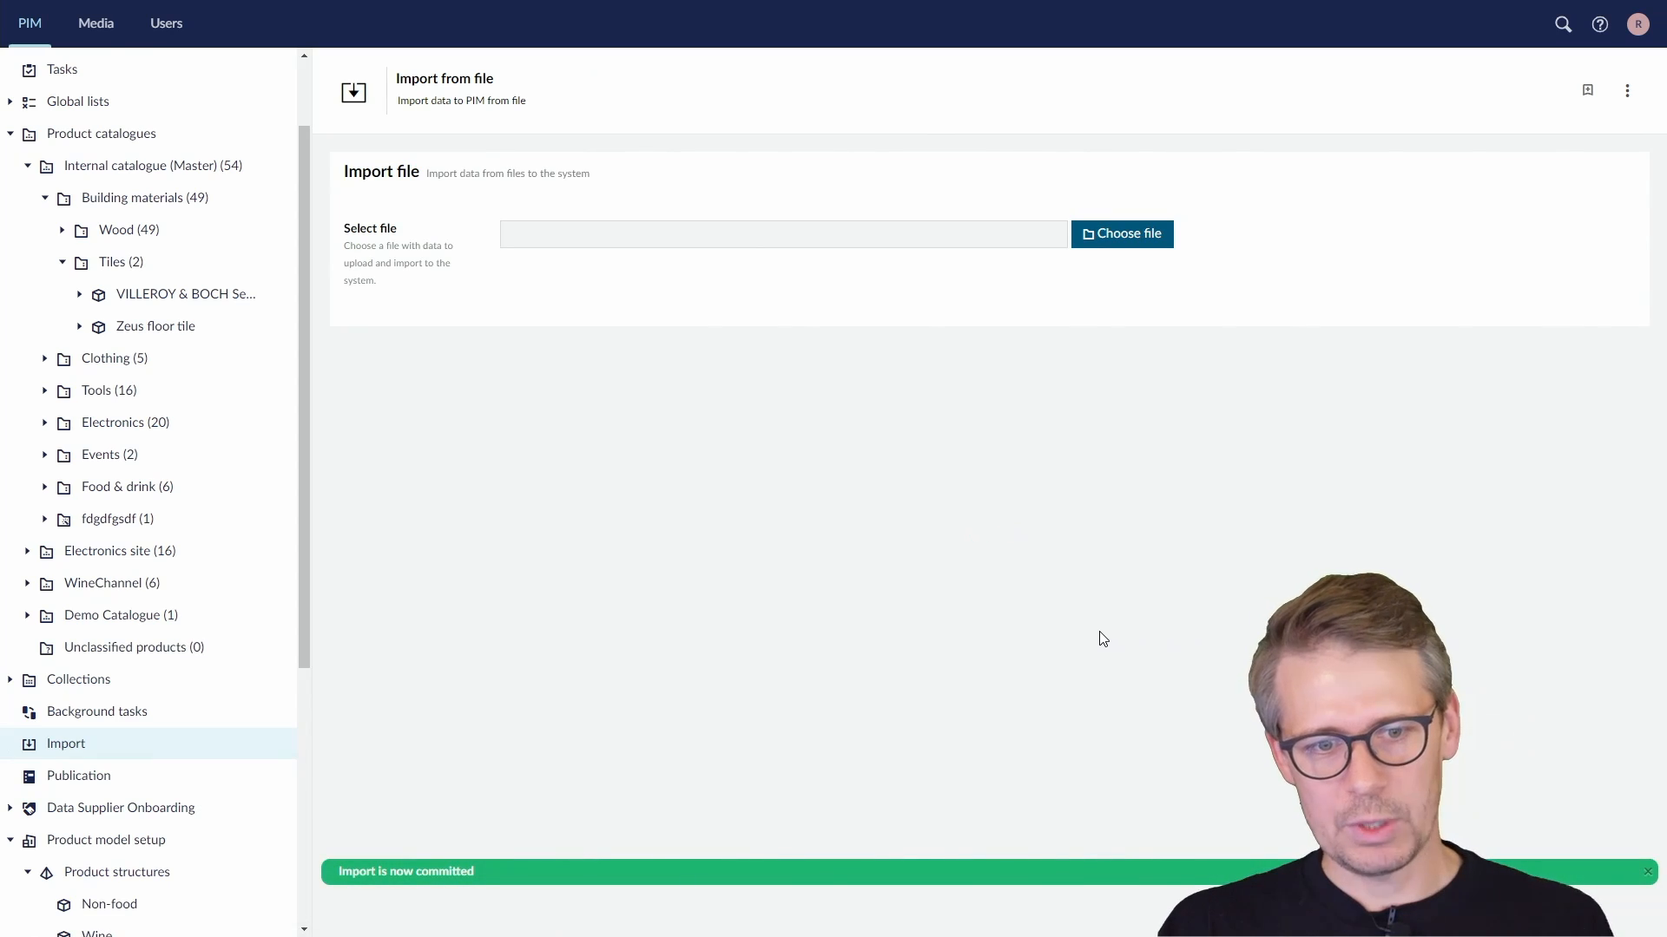
- Open variant VB0C004 of the VILLEROY & BOCH Section Floor / Wall Tile product and check its short description
click(200, 296)
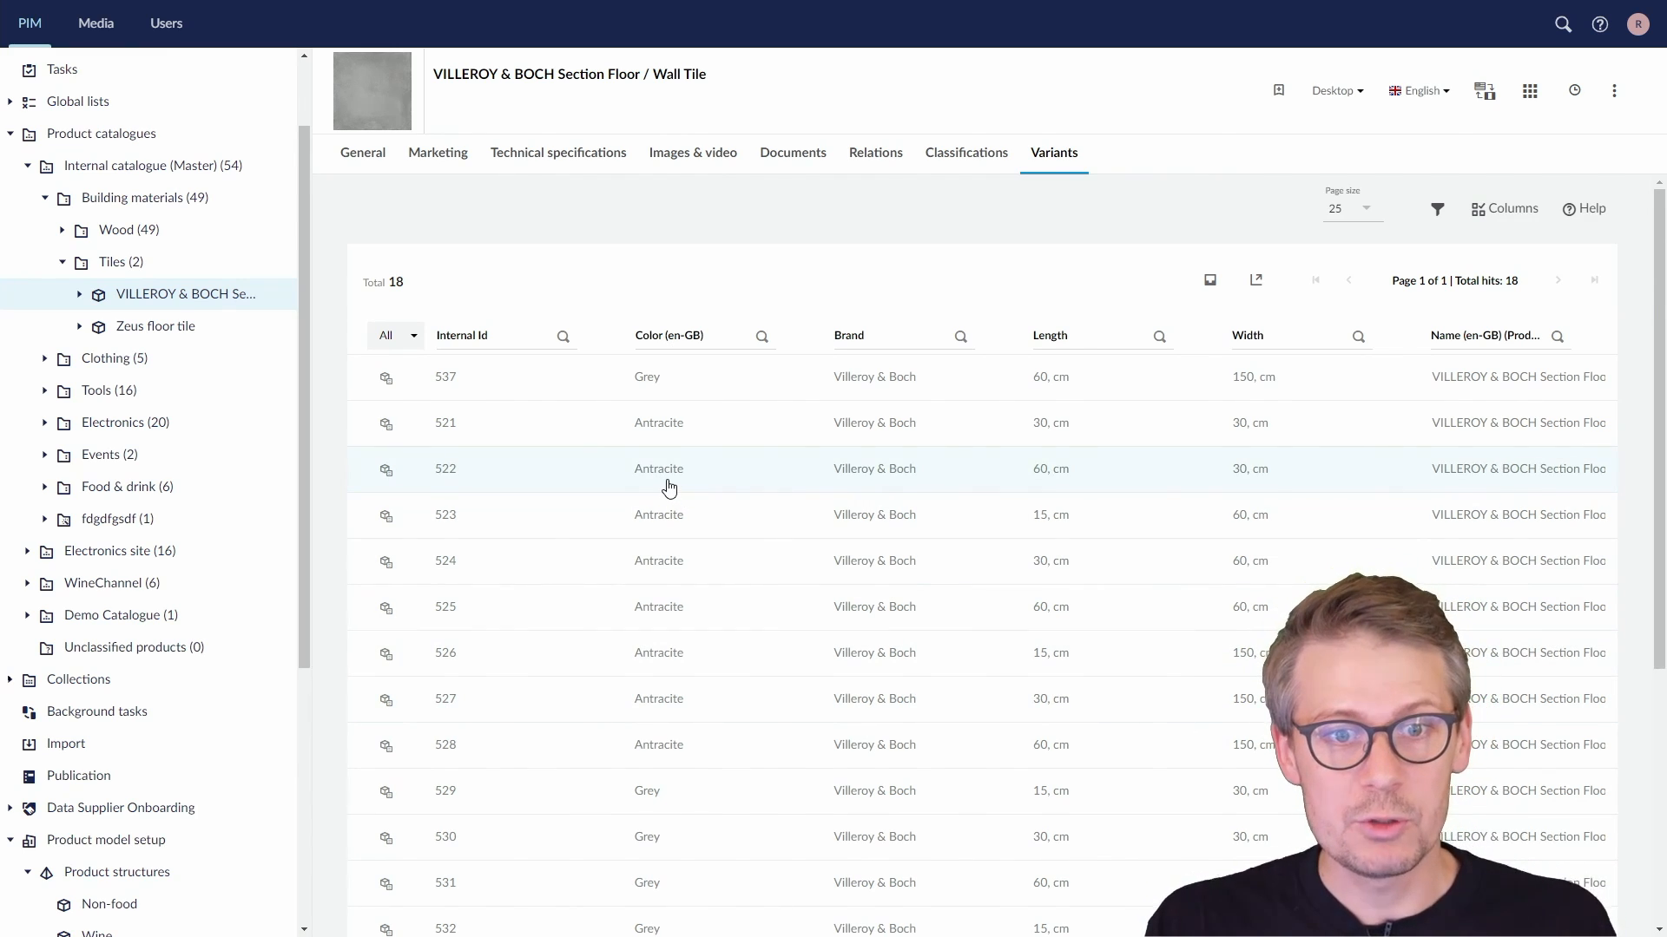
click(658, 529)
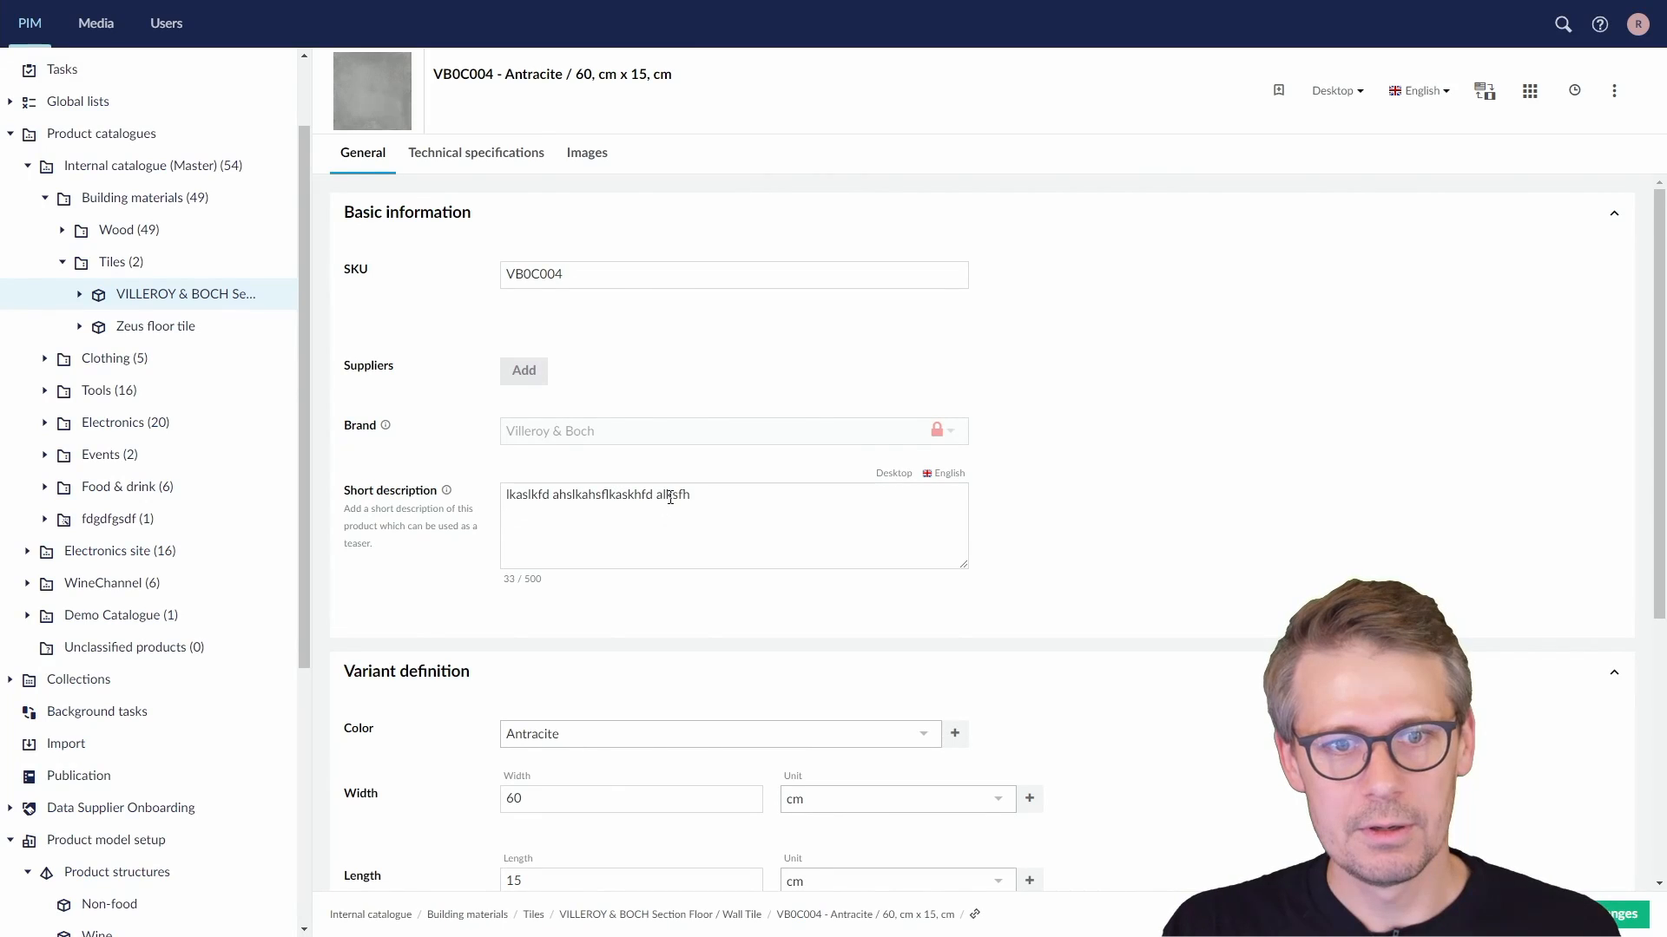
drag(707, 498, 518, 500)
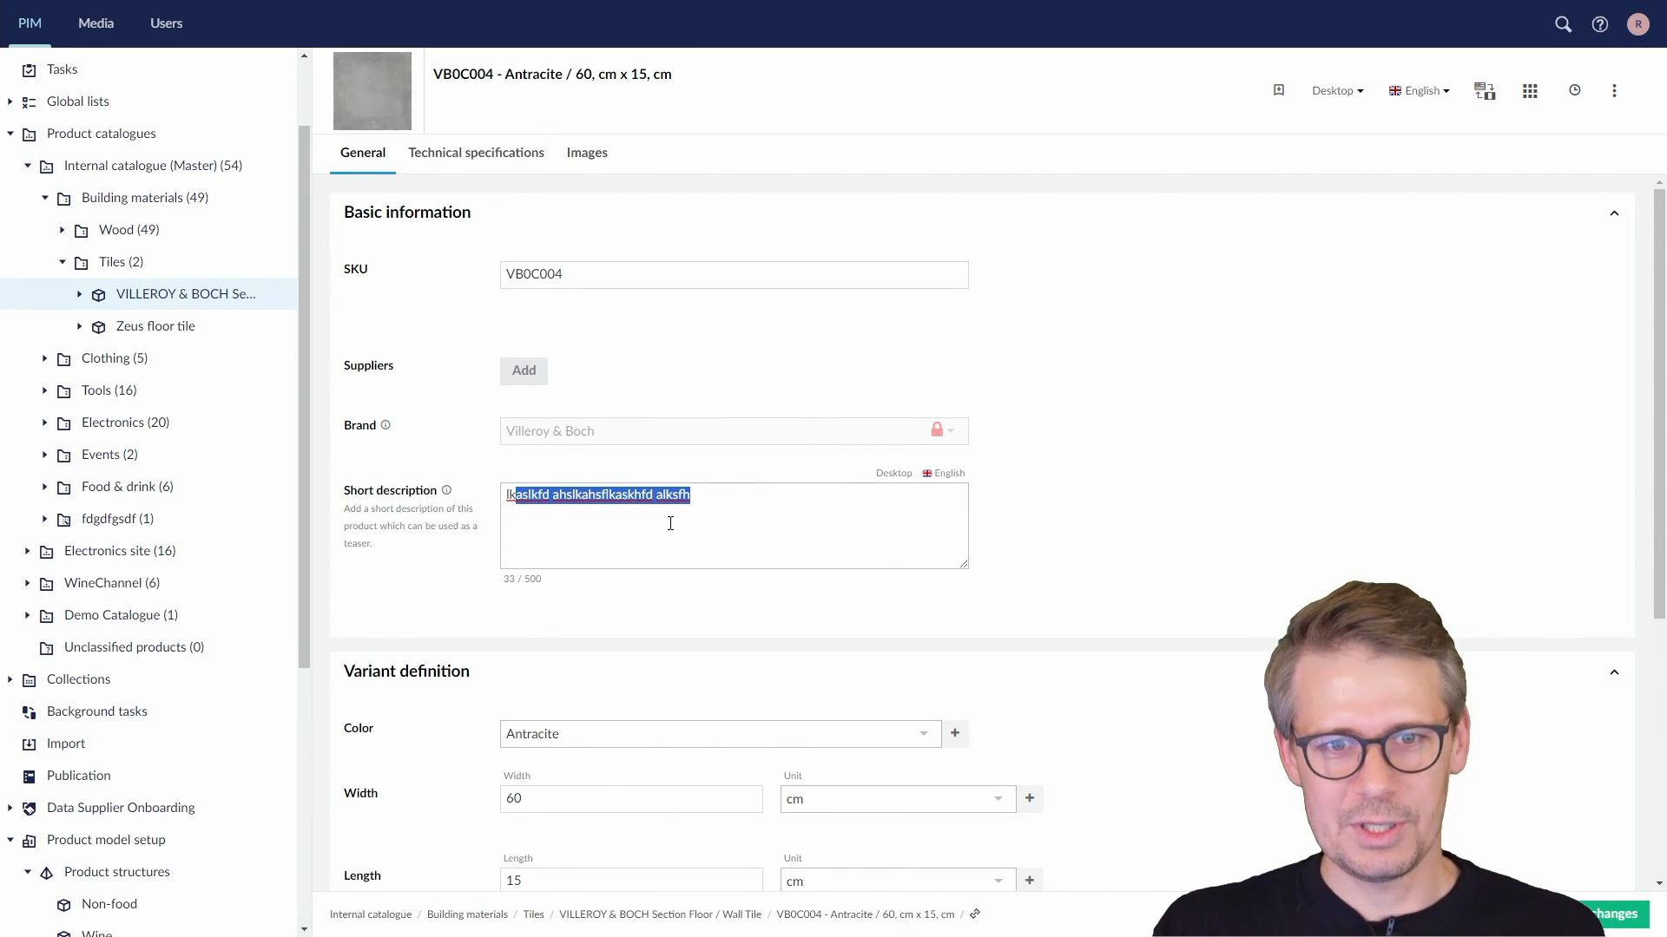
click(723, 496)
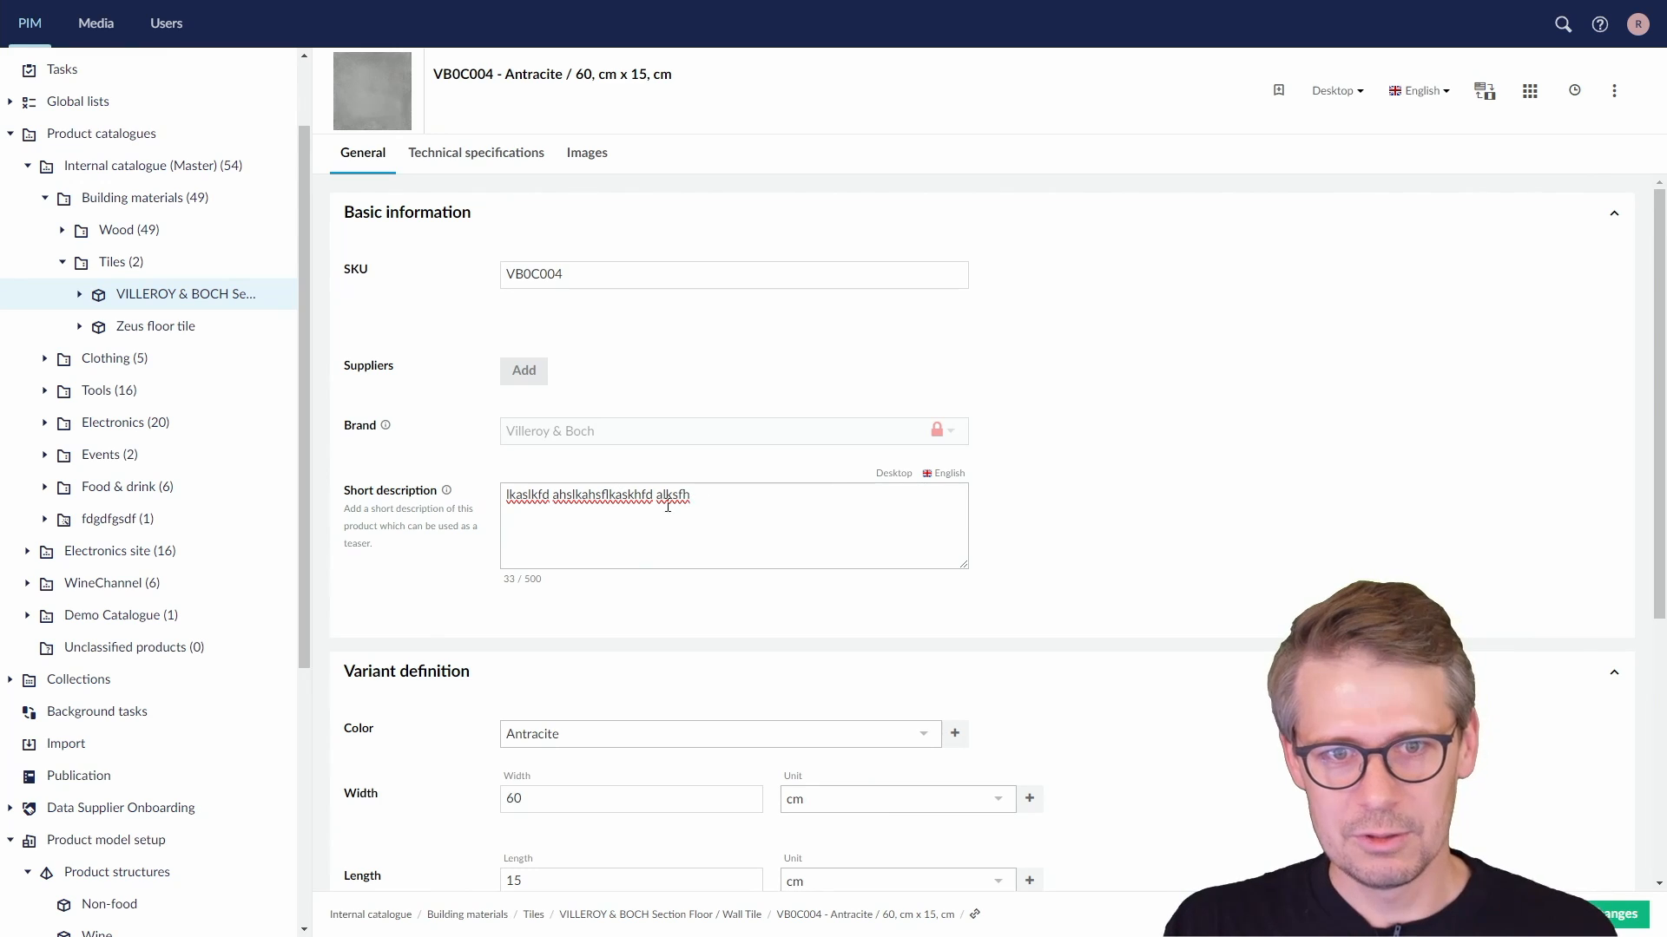
mouse_move(448, 493)
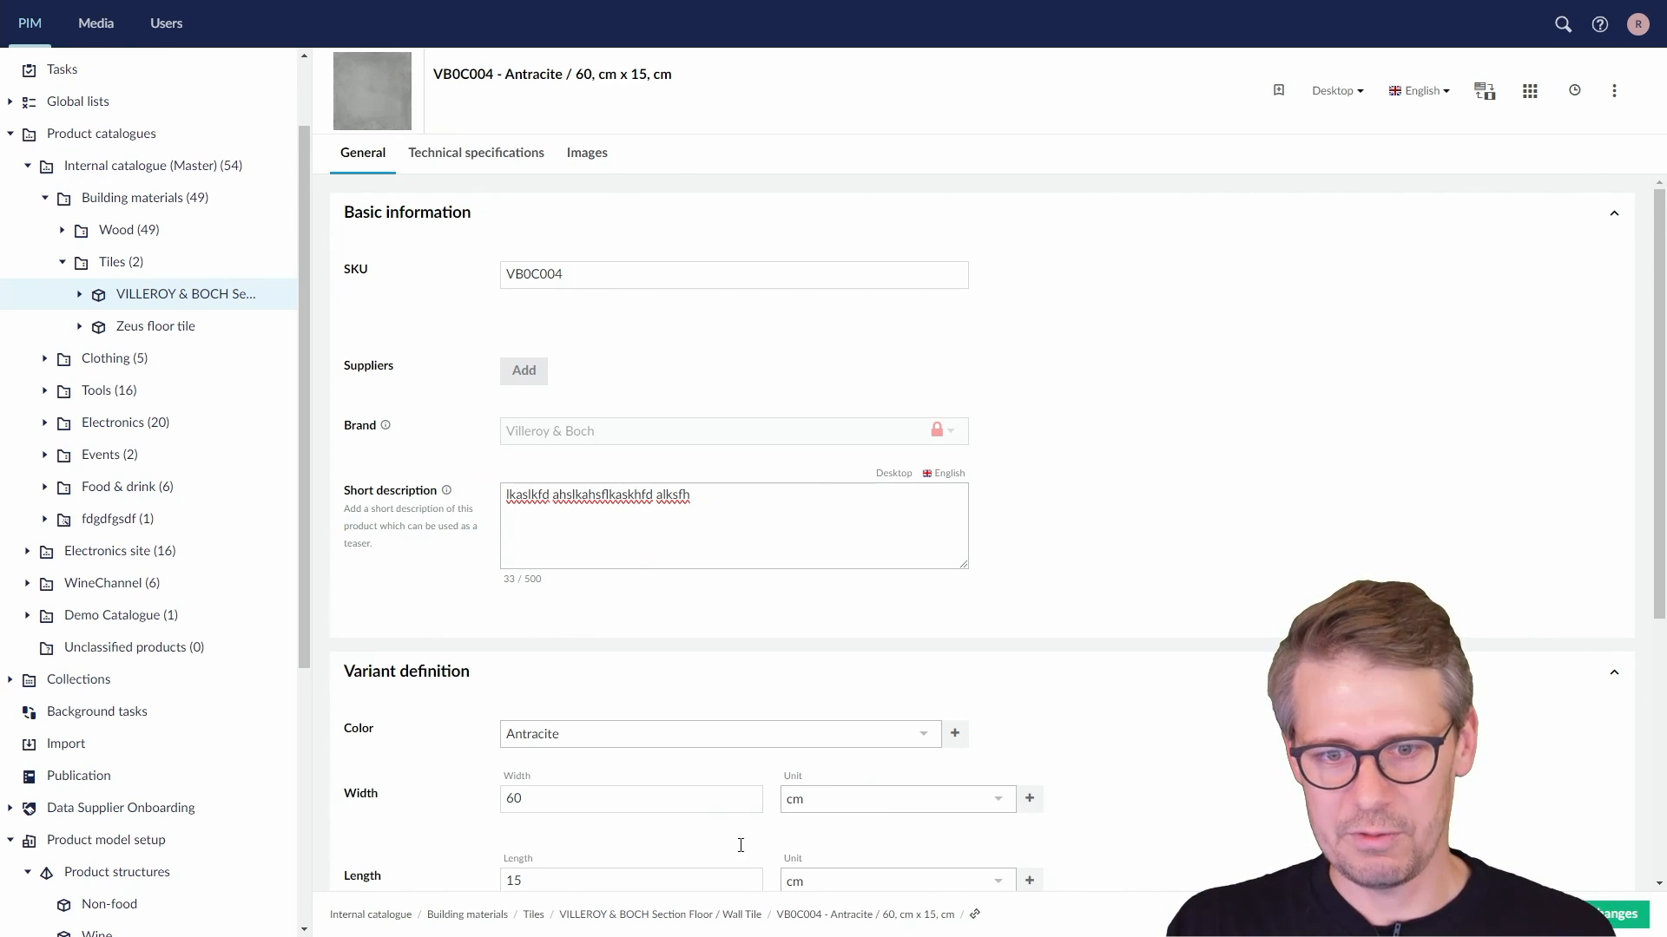
- Return to the parent VILLEROY & BOCH Section Floor / Wall Tile product and check the short description in its marketing information
click(682, 915)
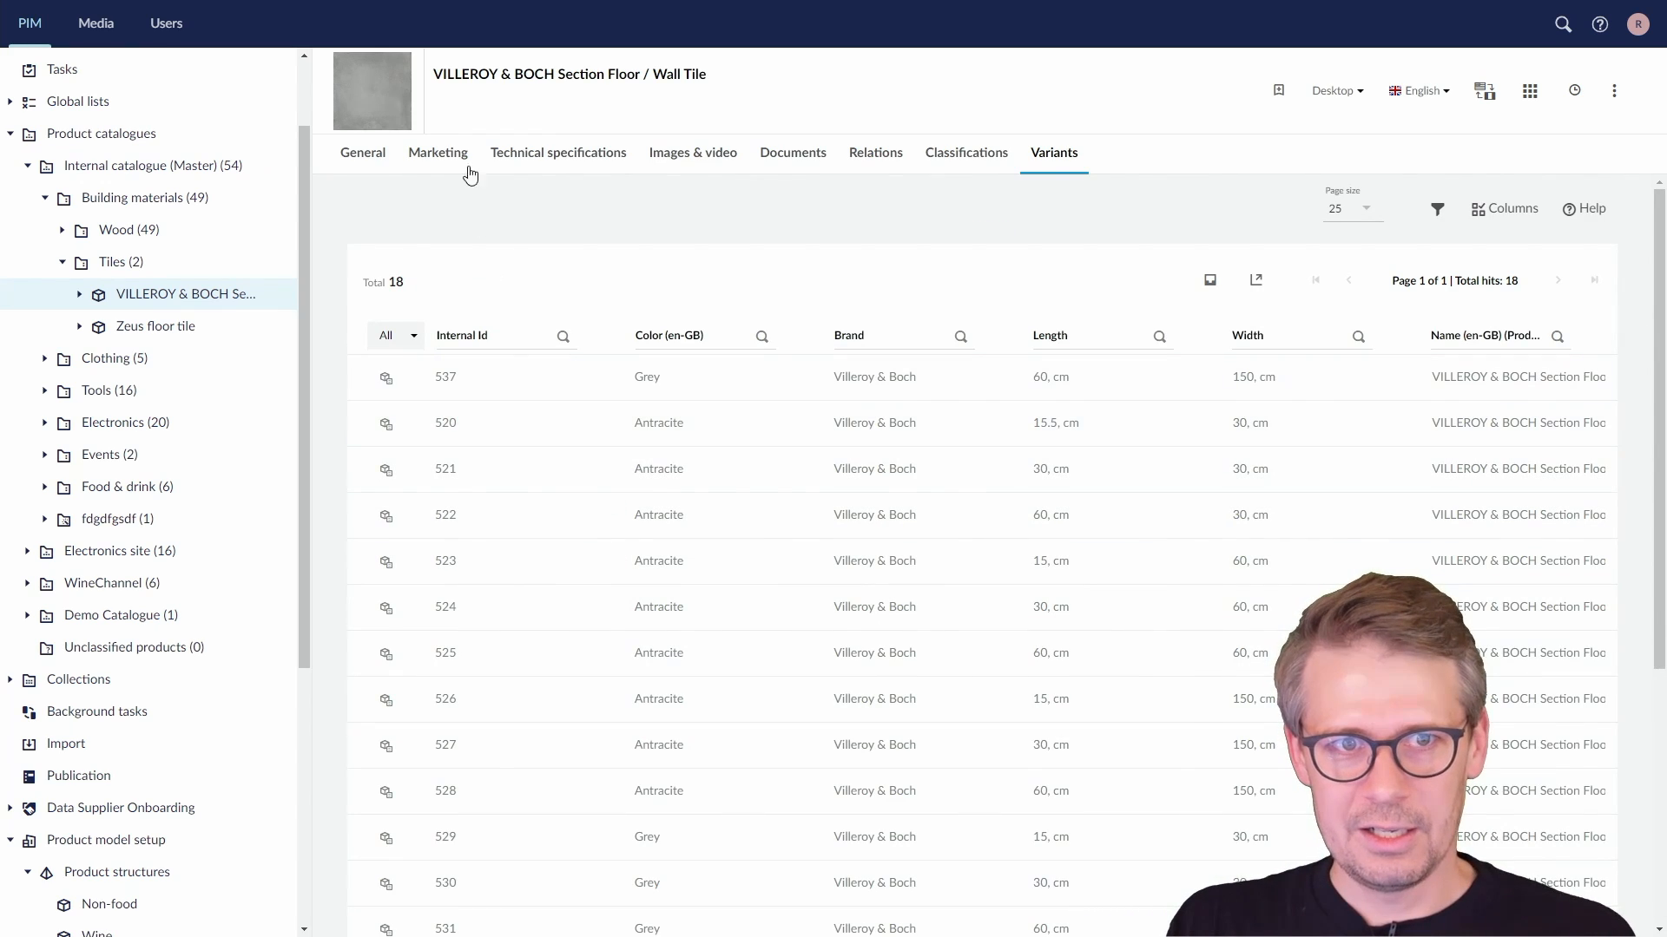
click(444, 155)
key(ctrl+a)
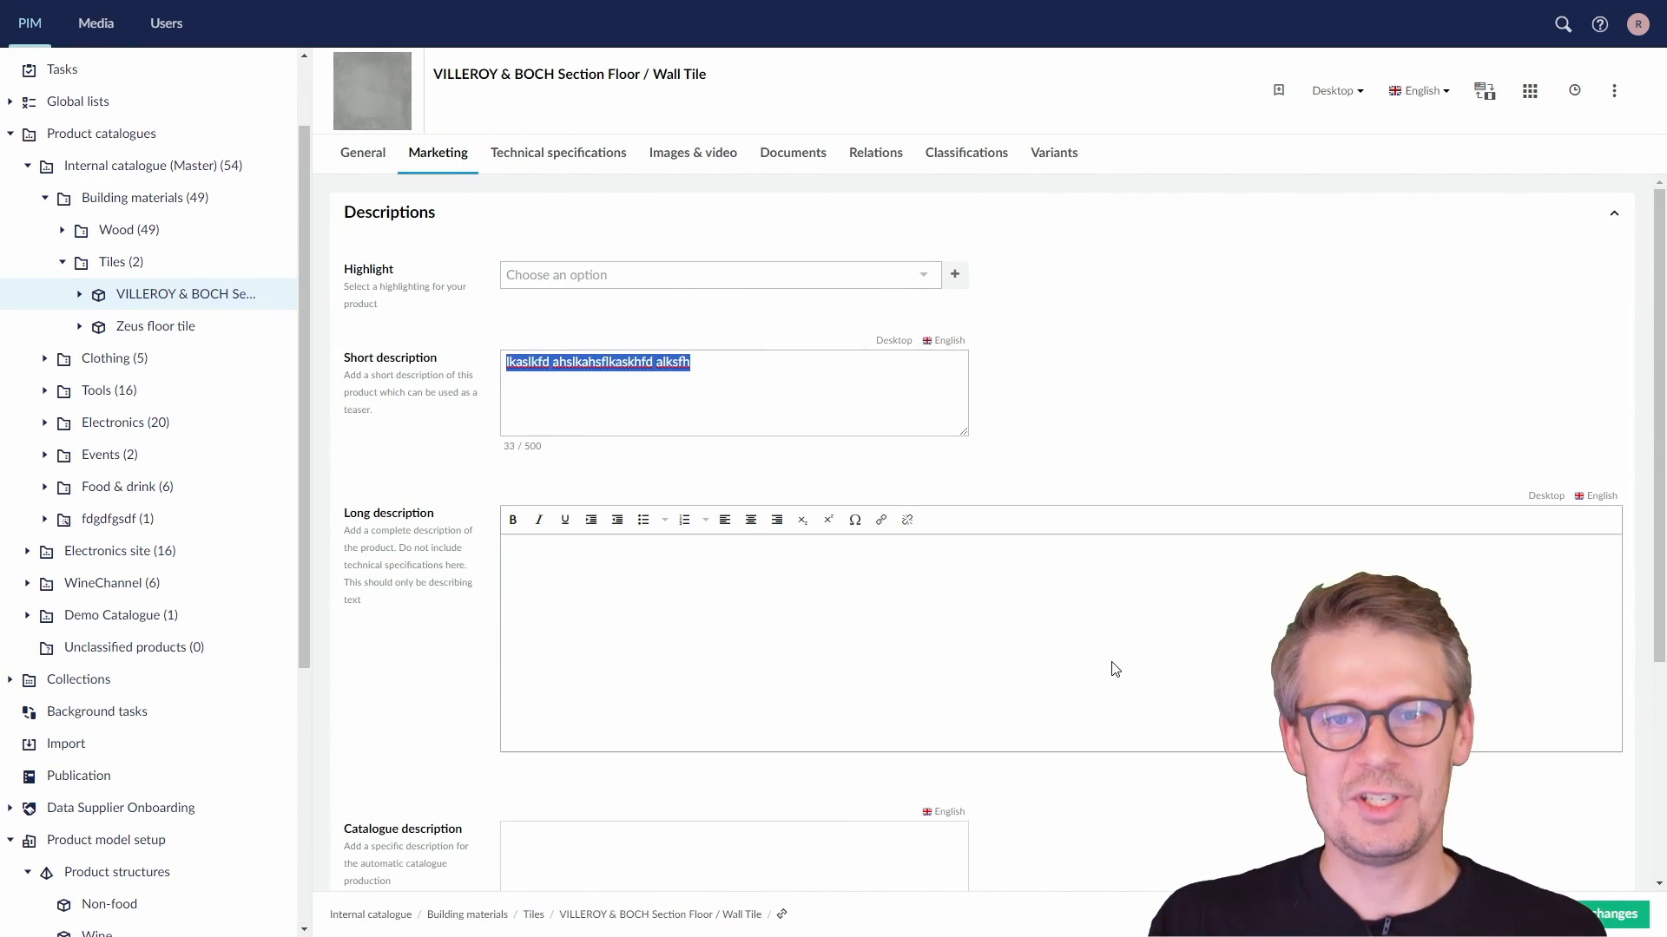